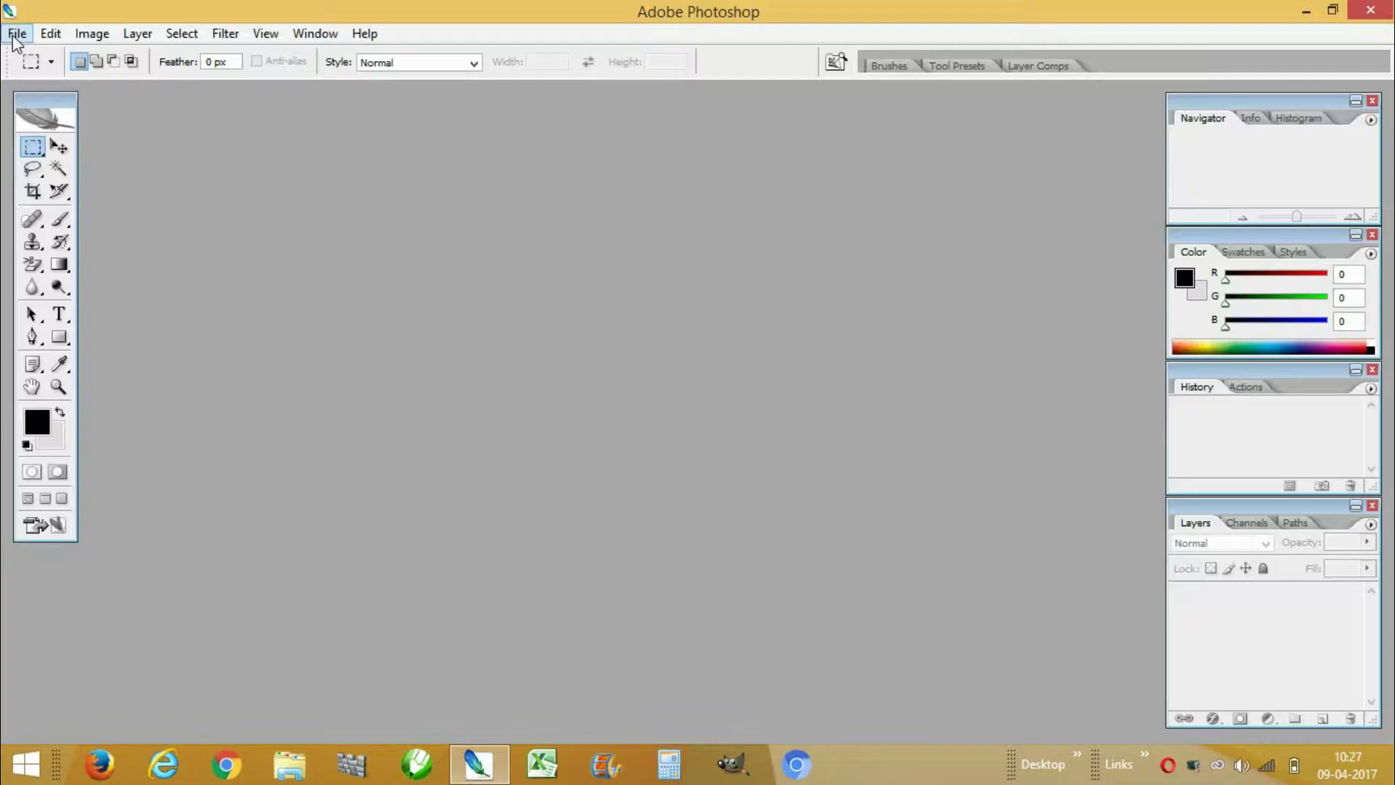
# Open the File menu in the empty workspace to start a new banner document
pyautogui.click(17, 34)
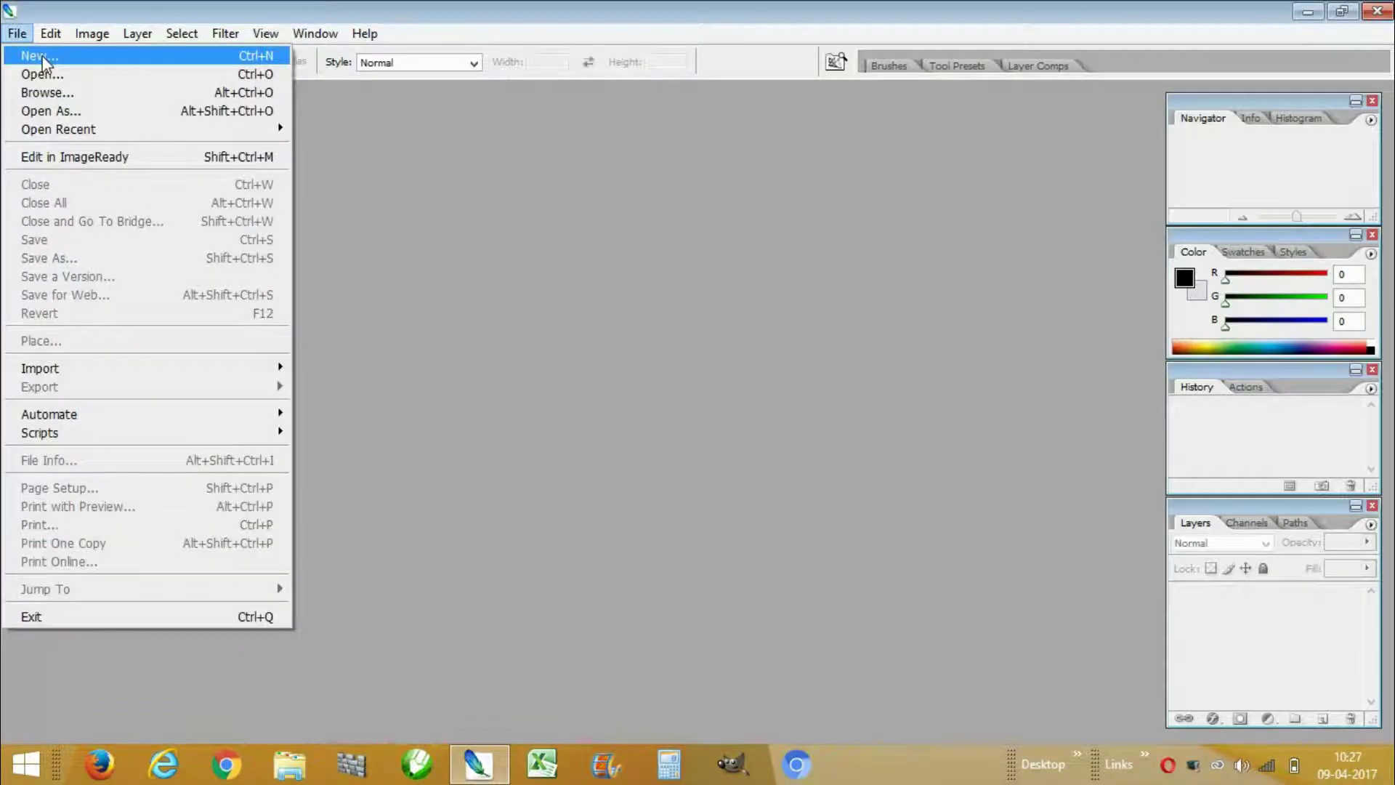
# Create a 2560 × 1440 px, 72 ppi transparent document and maximize its window
pyautogui.click(41, 64)
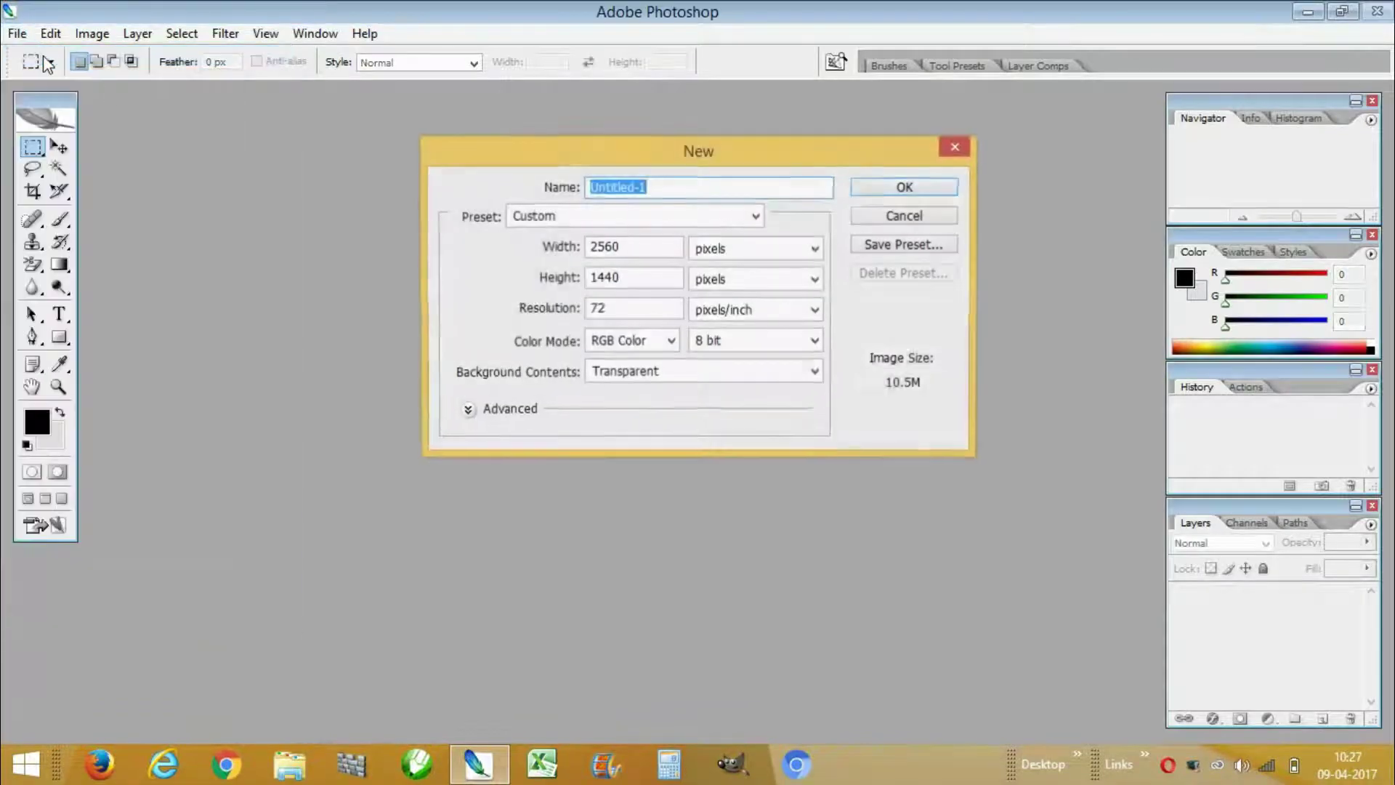
pyautogui.doubleClick(638, 248)
pyautogui.doubleClick(641, 282)
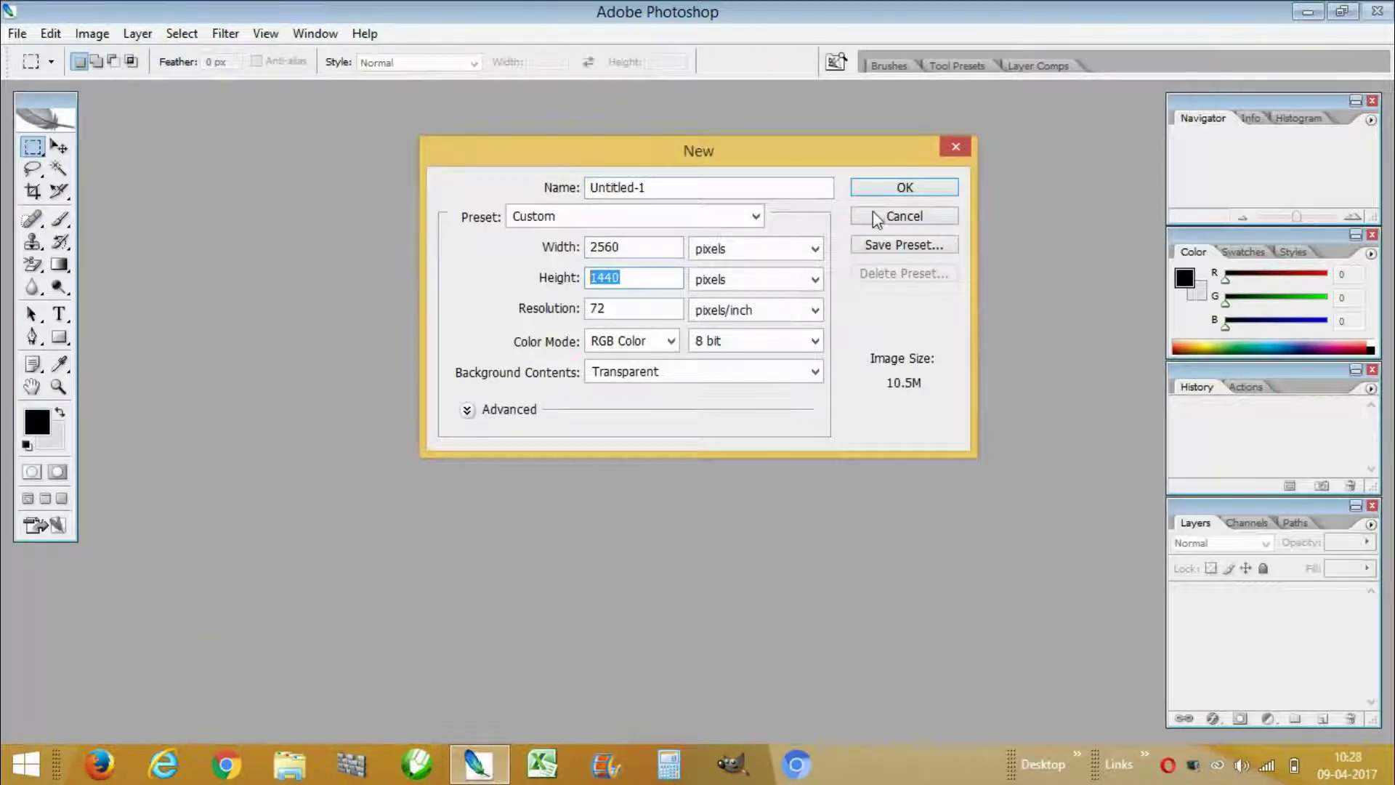
pyautogui.click(869, 186)
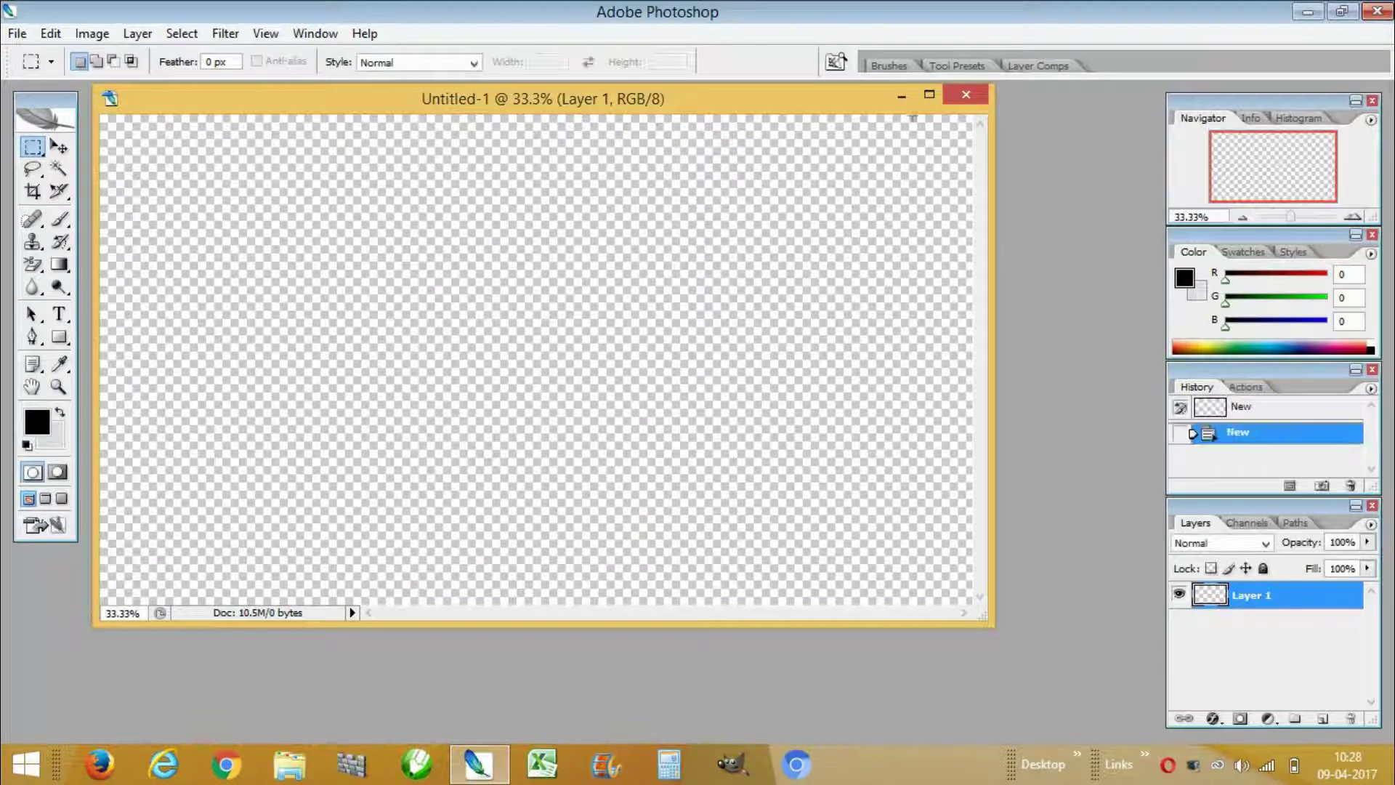
pyautogui.click(929, 95)
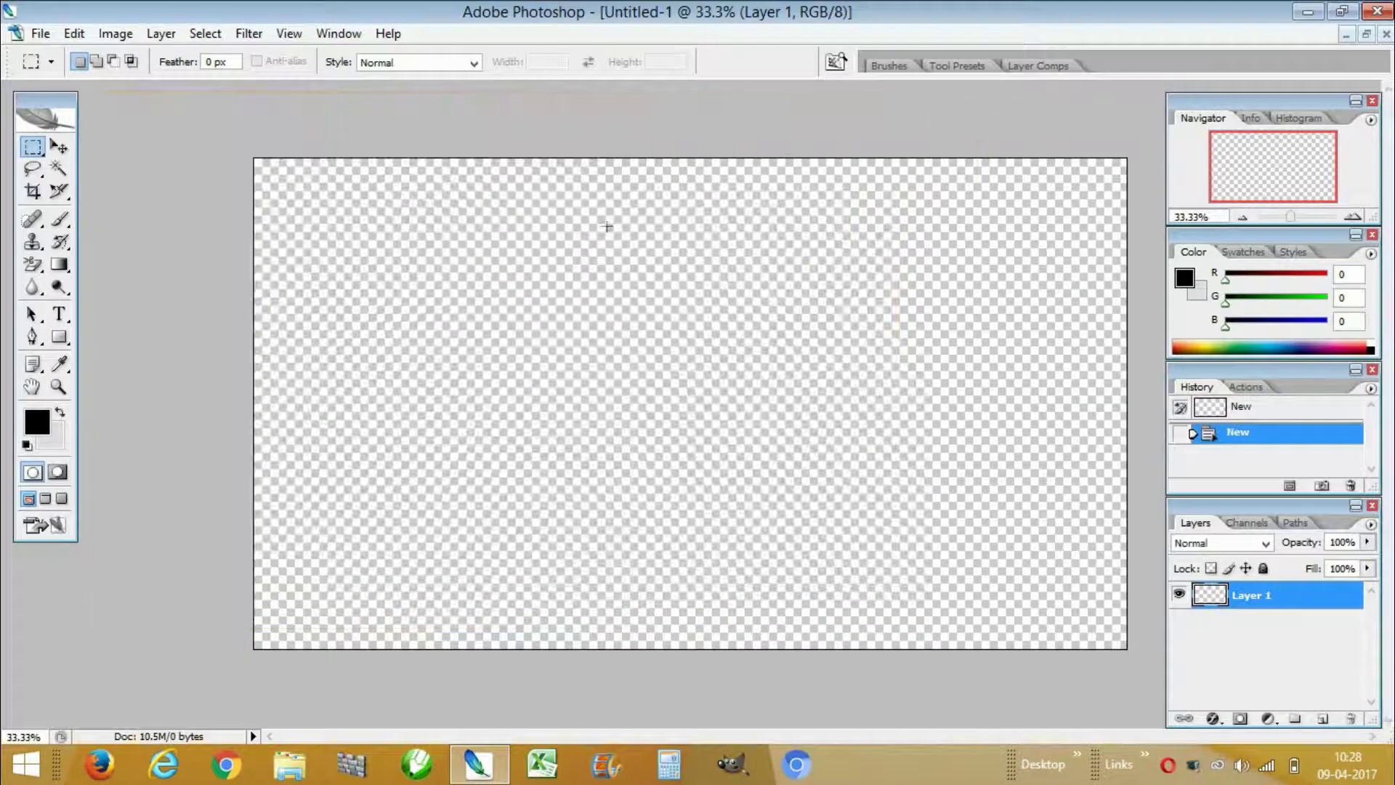
# Place Channel Art Template (Fireworks).png from Desktop > TECHNOHYDRONE onto the canvas and commit it
pyautogui.click(37, 34)
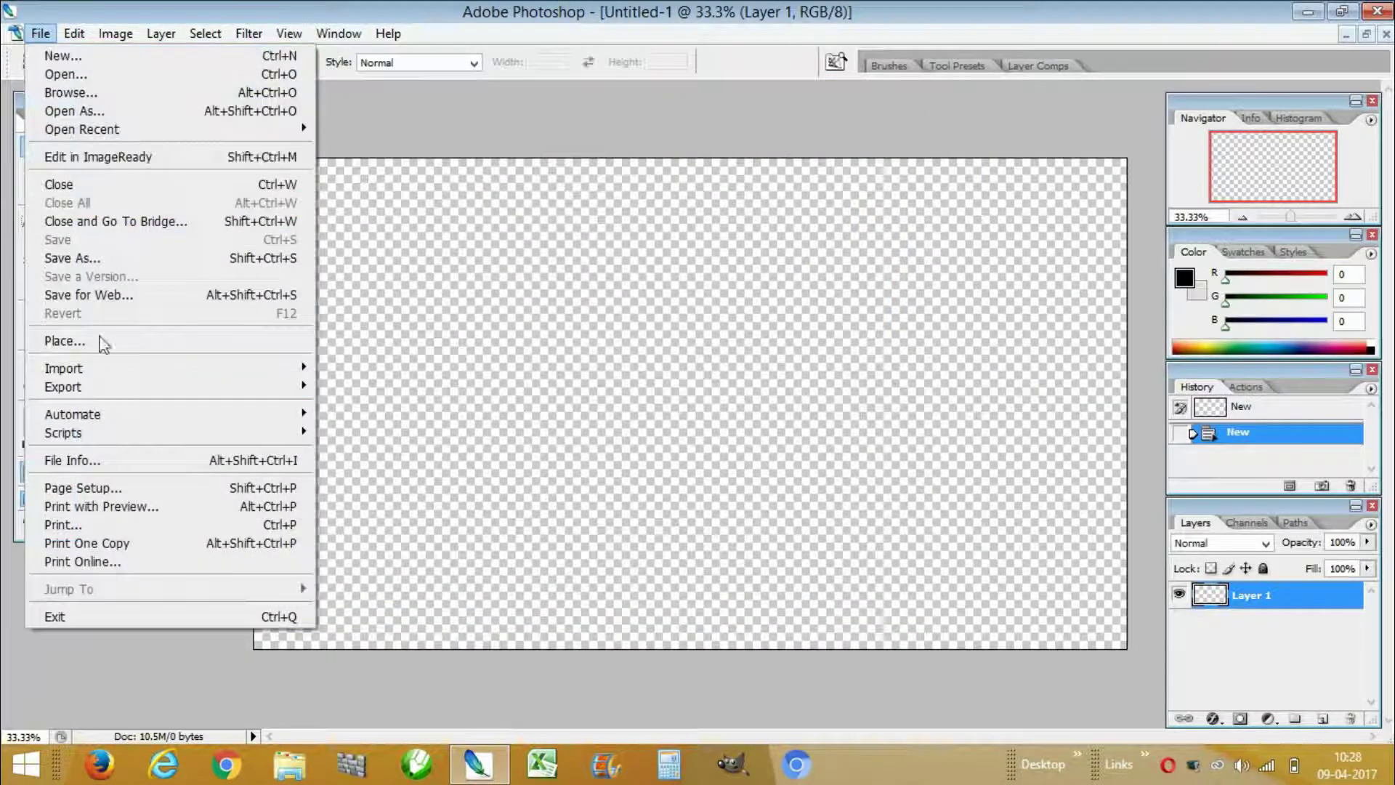
pyautogui.click(99, 342)
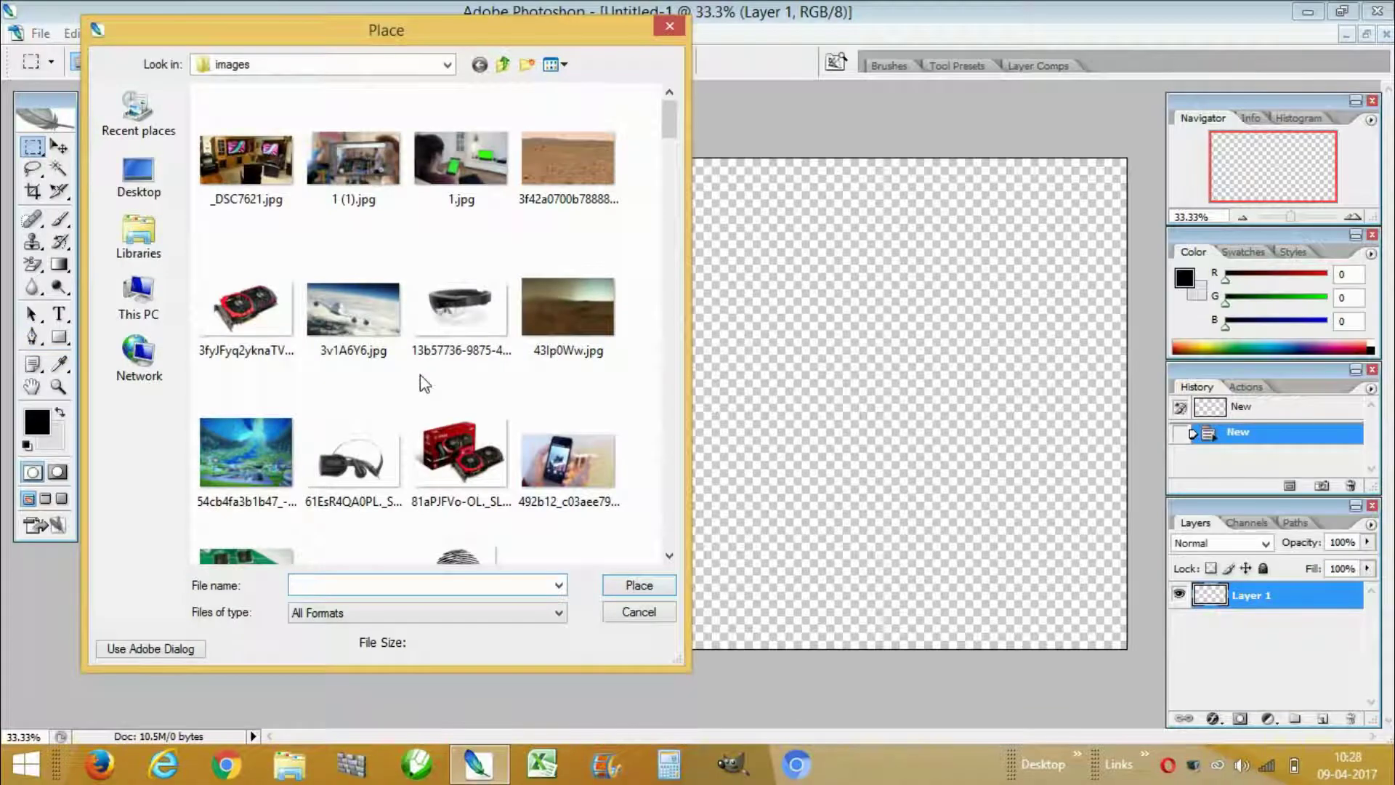
pyautogui.click(138, 178)
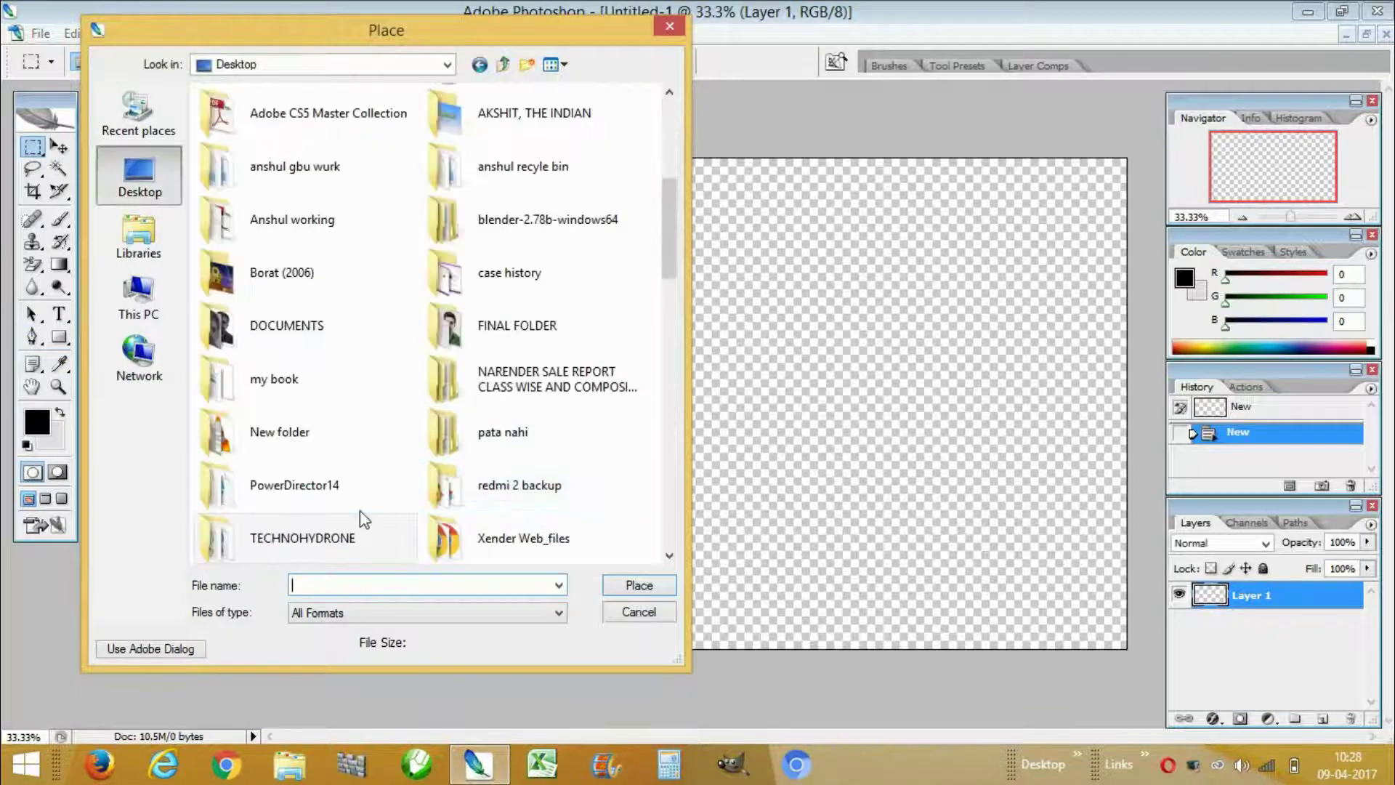
pyautogui.click(364, 547)
pyautogui.doubleClick(364, 547)
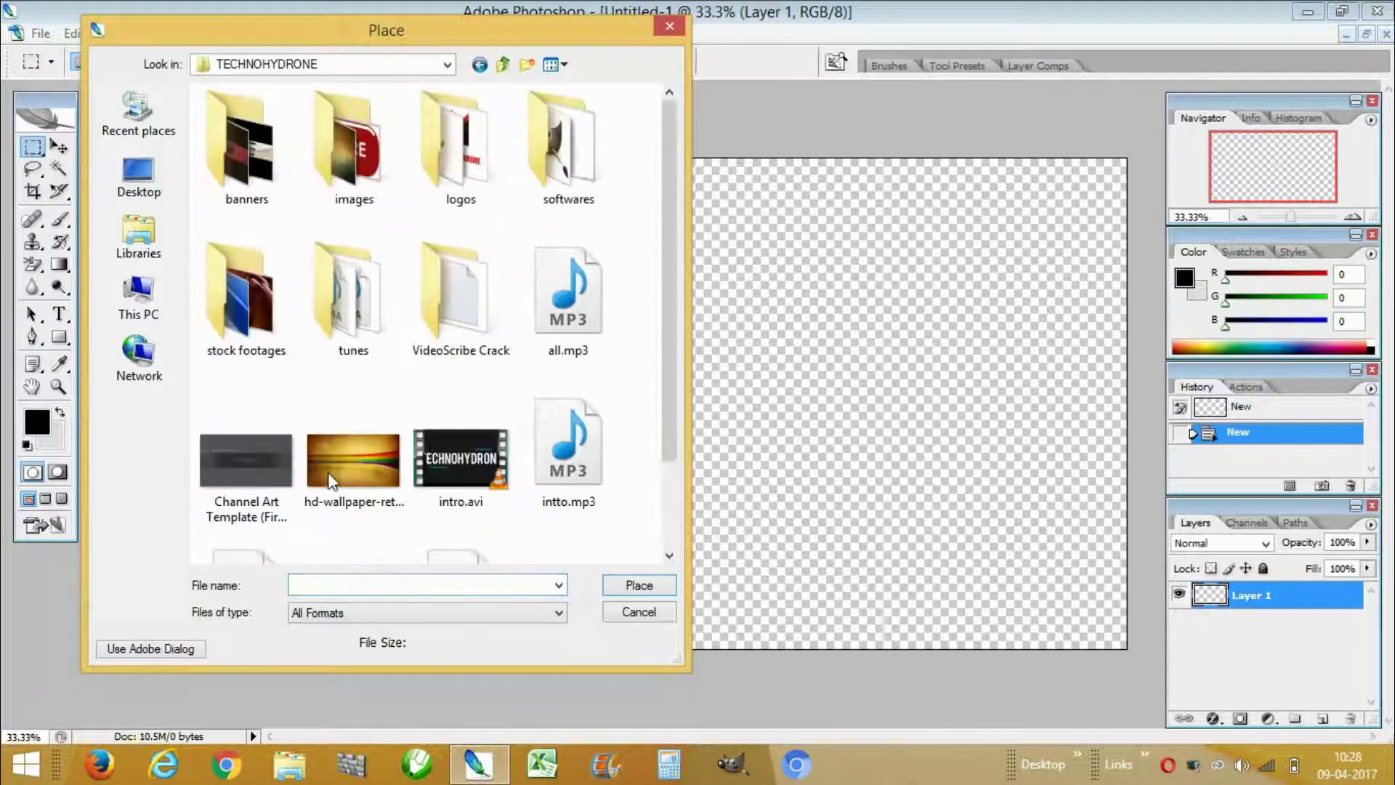
pyautogui.click(275, 457)
pyautogui.click(667, 586)
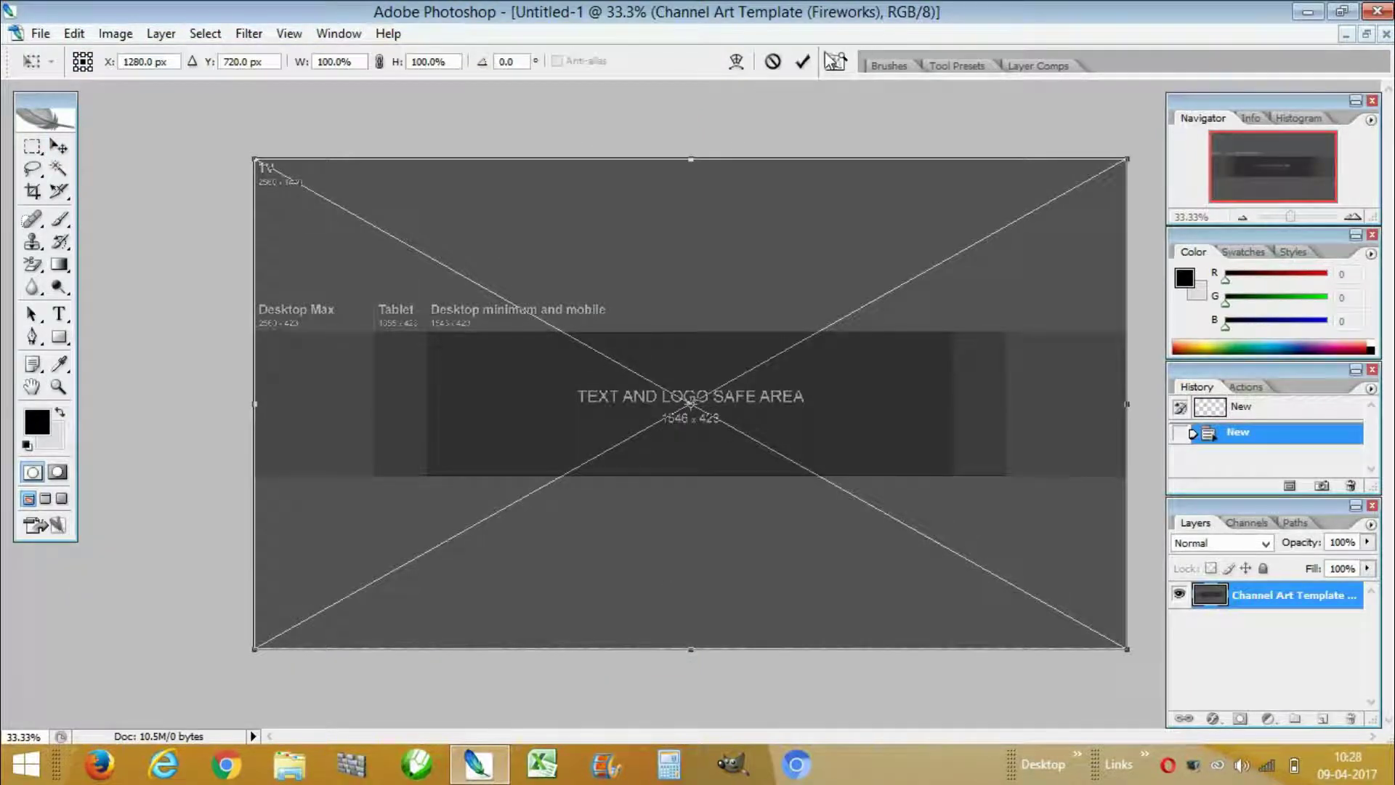
pyautogui.click(802, 63)
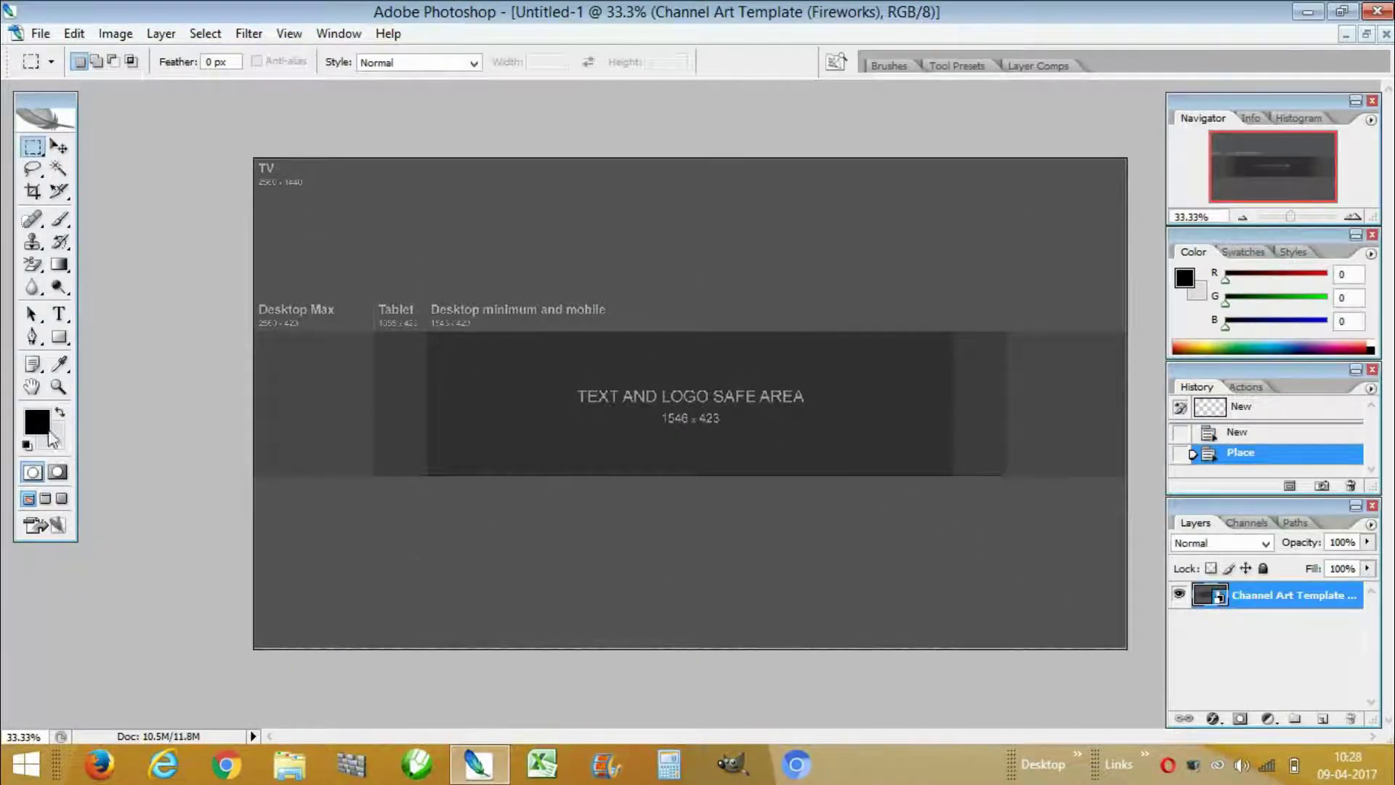
# Draw a black bar over the template's top area and duplicate it down to the bottom
pyautogui.click(59, 337)
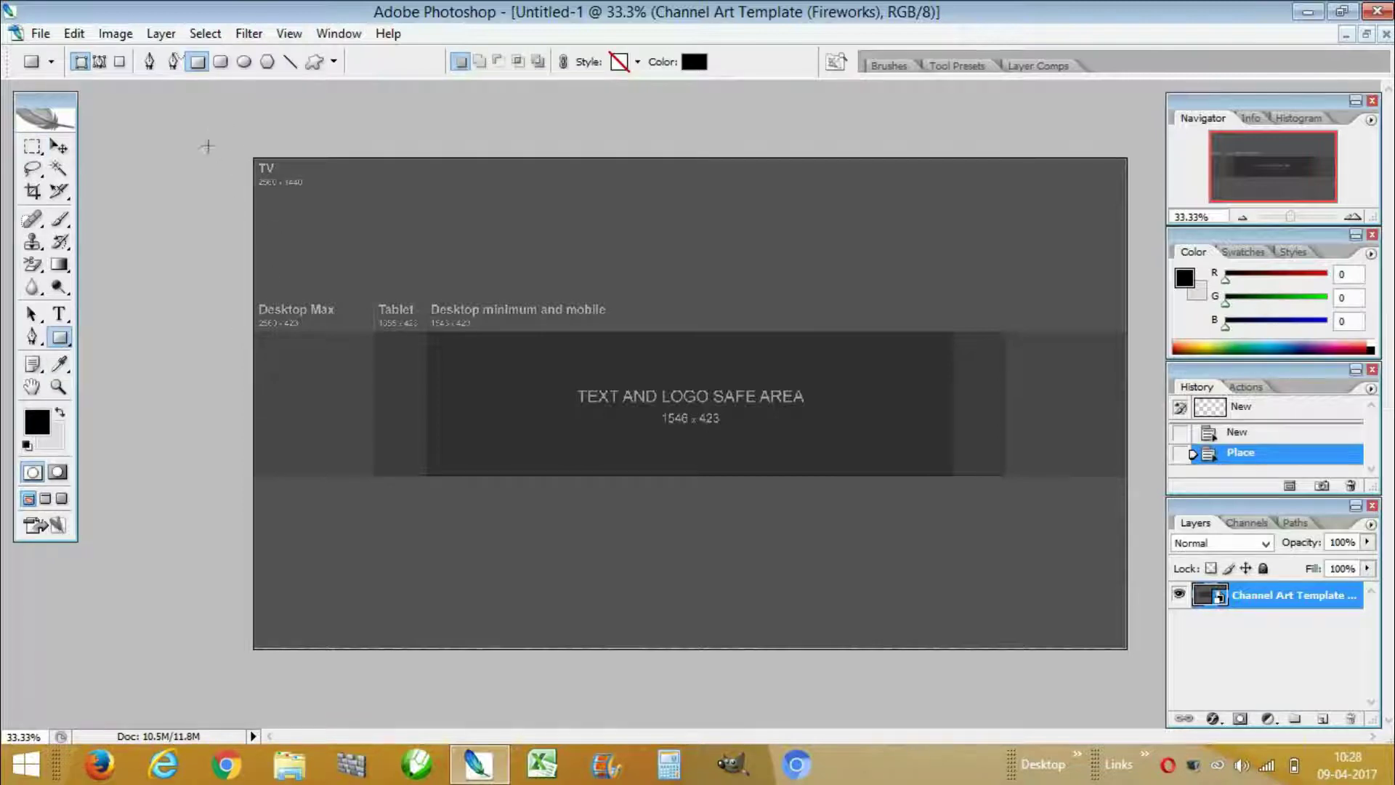
pyautogui.moveTo(183, 133); pyautogui.dragTo(1155, 332)
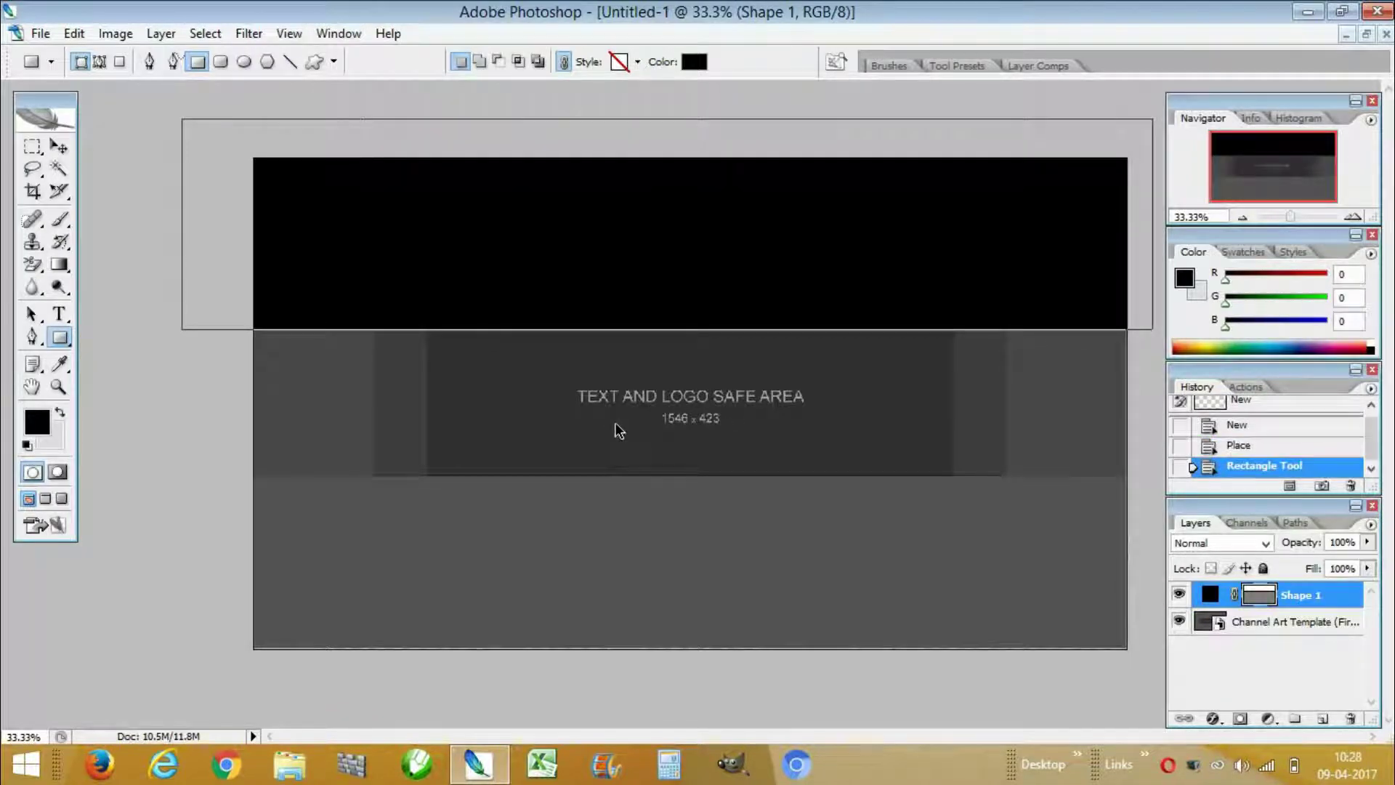
pyautogui.hotkey('ctrl', 'j')
pyautogui.click(59, 146)
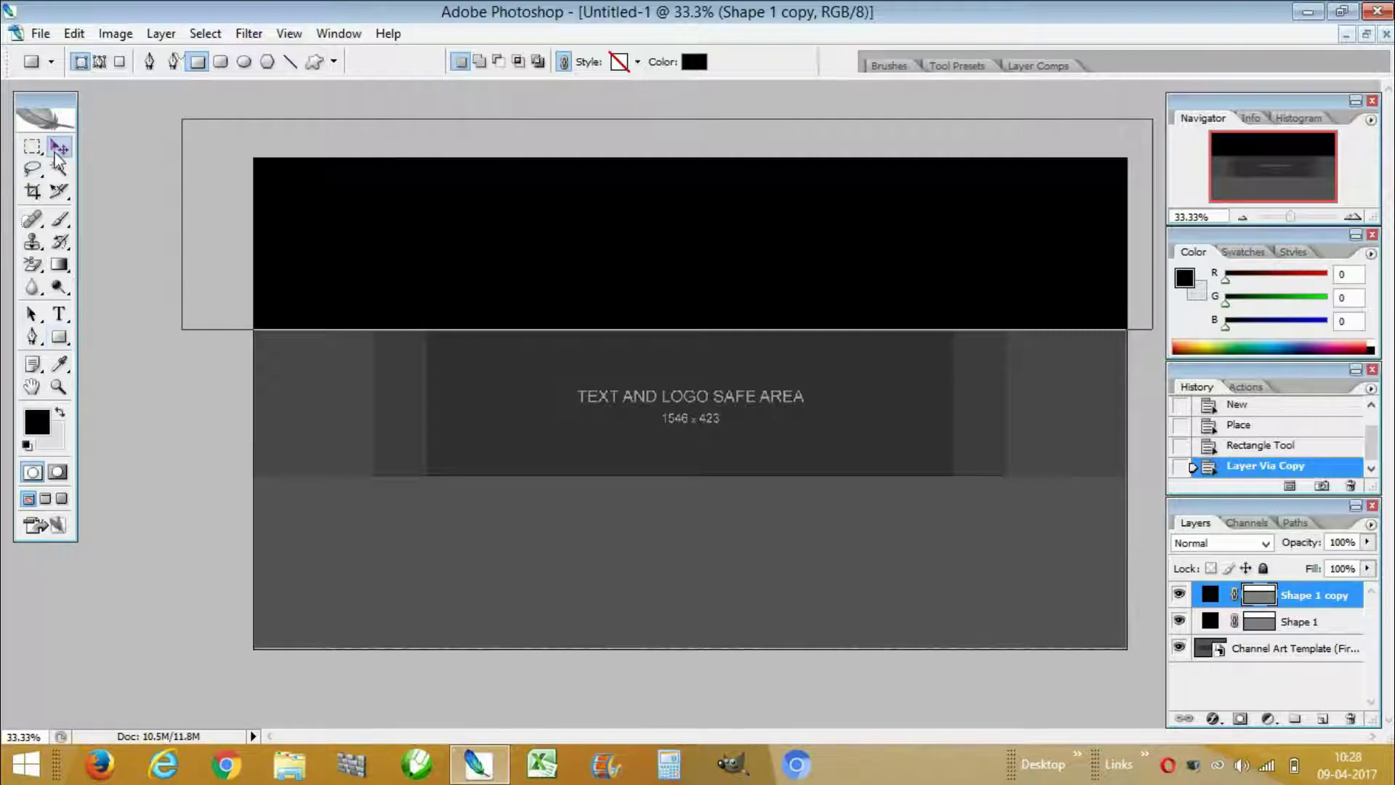
pyautogui.moveTo(601, 261); pyautogui.dragTo(610, 613)
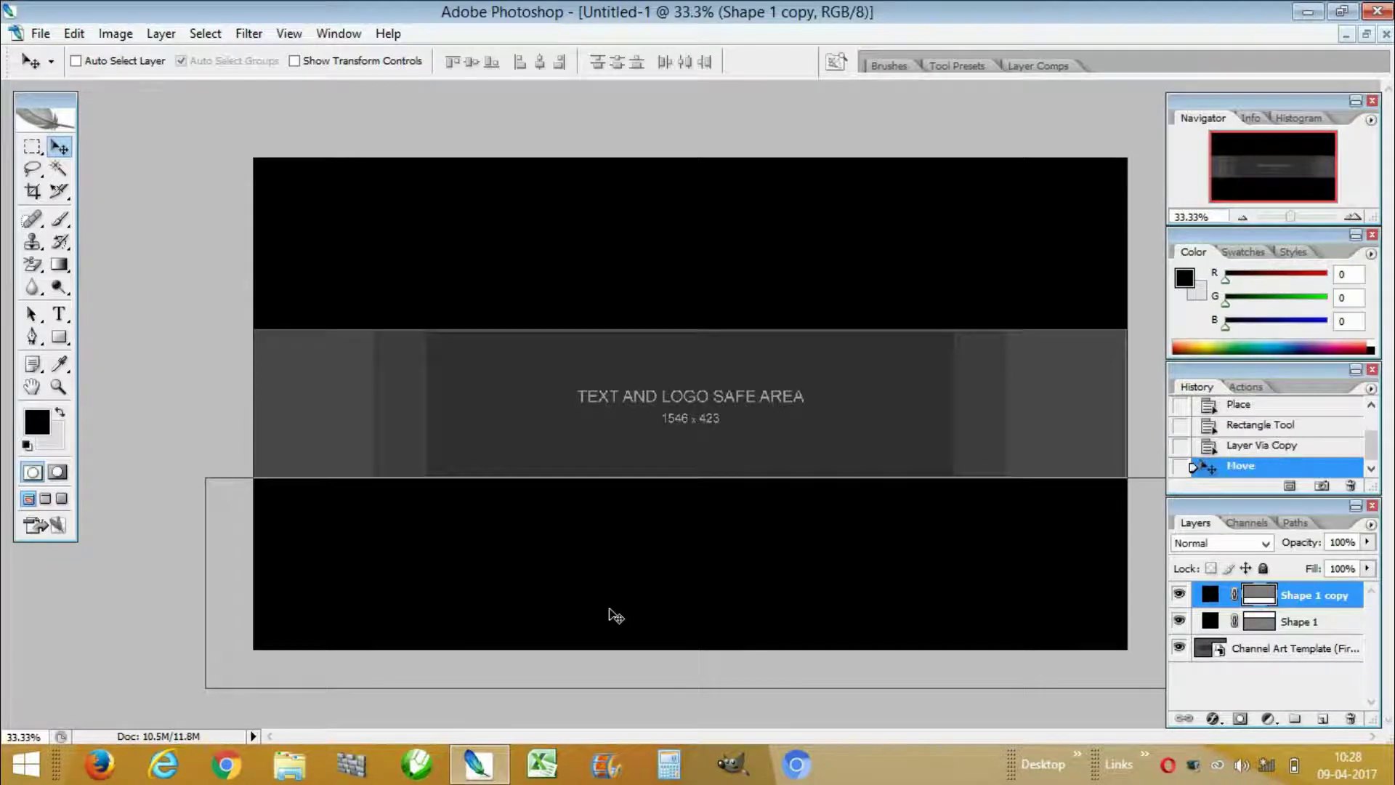
# Add black bars on the left and right sides, then draw a rectangle across the middle band
pyautogui.click(59, 337)
pyautogui.moveTo(200, 264); pyautogui.dragTo(427, 566)
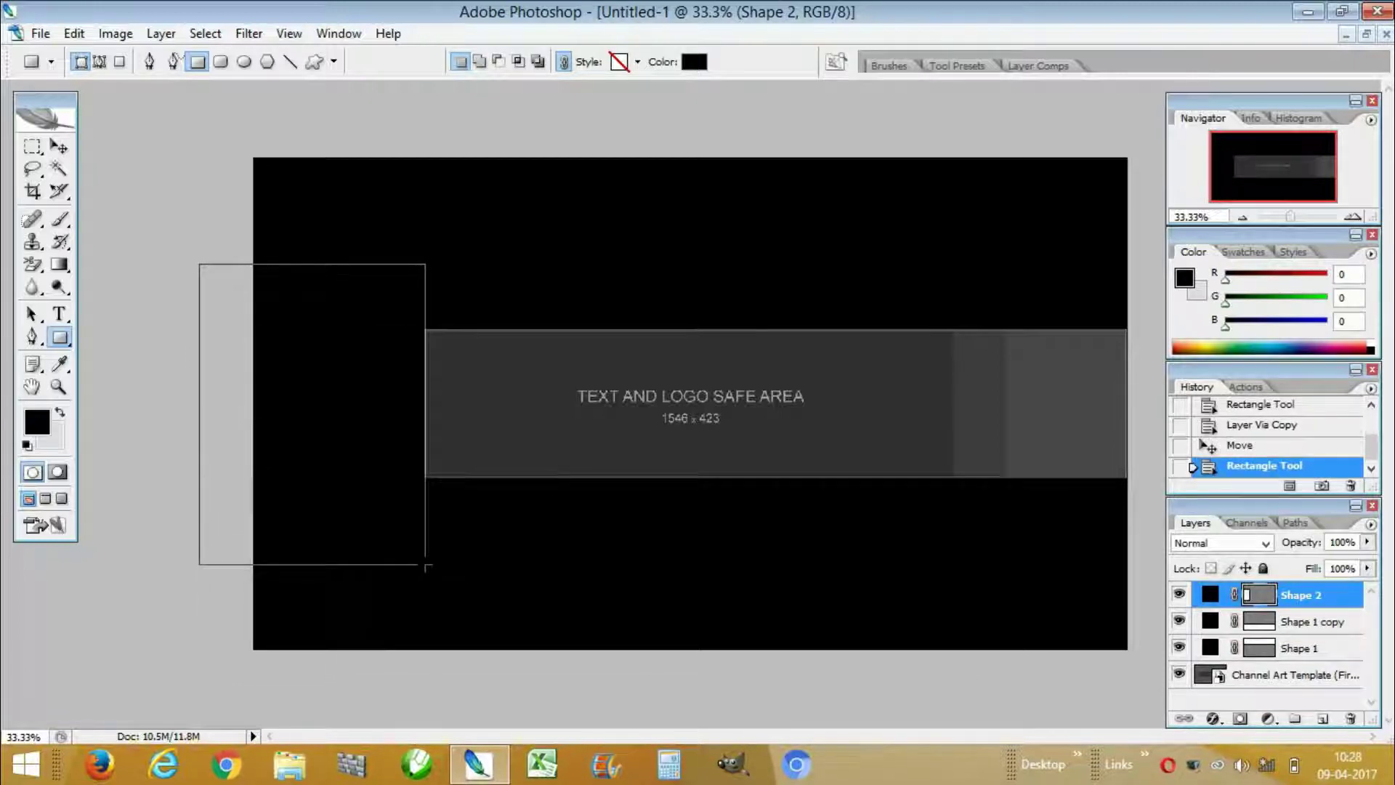
pyautogui.hotkey('ctrl', 'j')
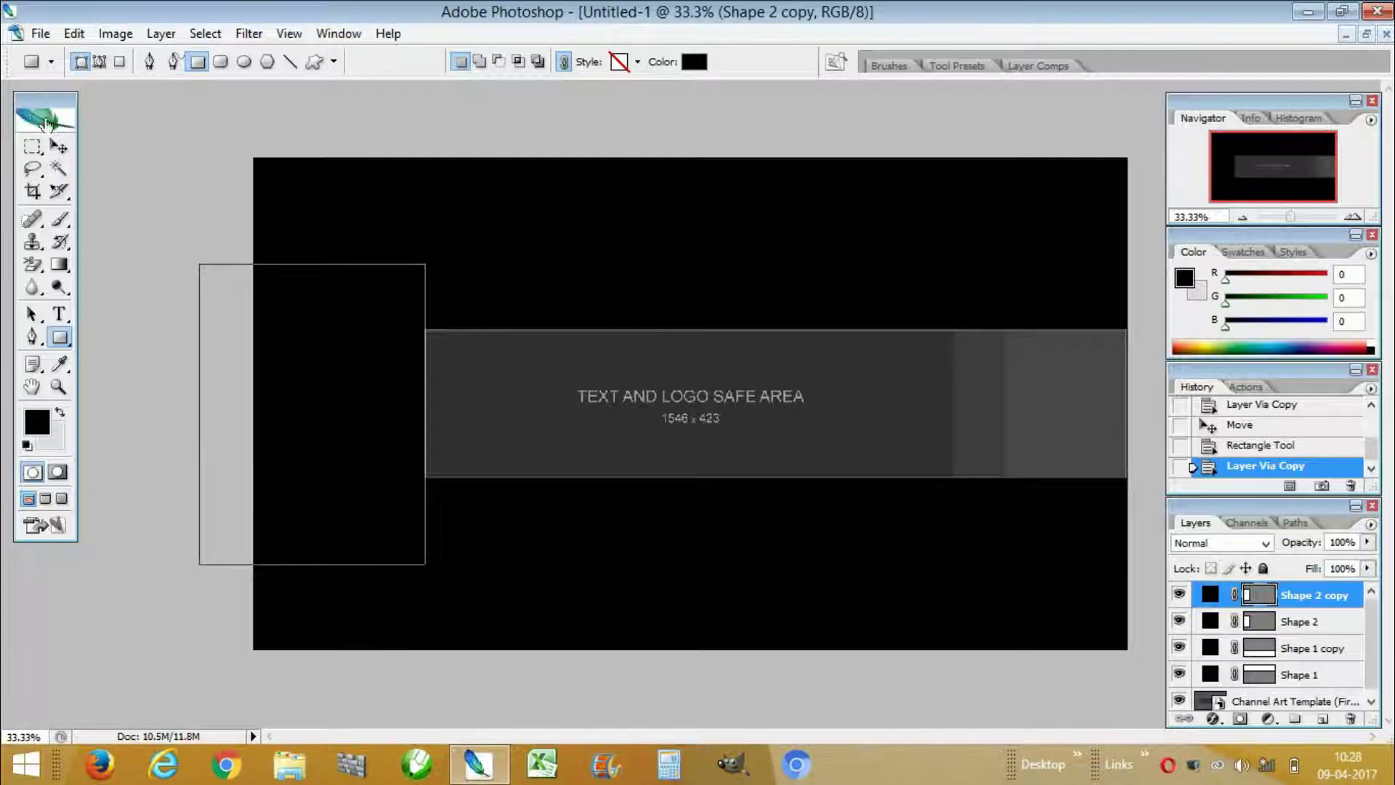
pyautogui.click(59, 146)
pyautogui.moveTo(349, 458); pyautogui.dragTo(1083, 445)
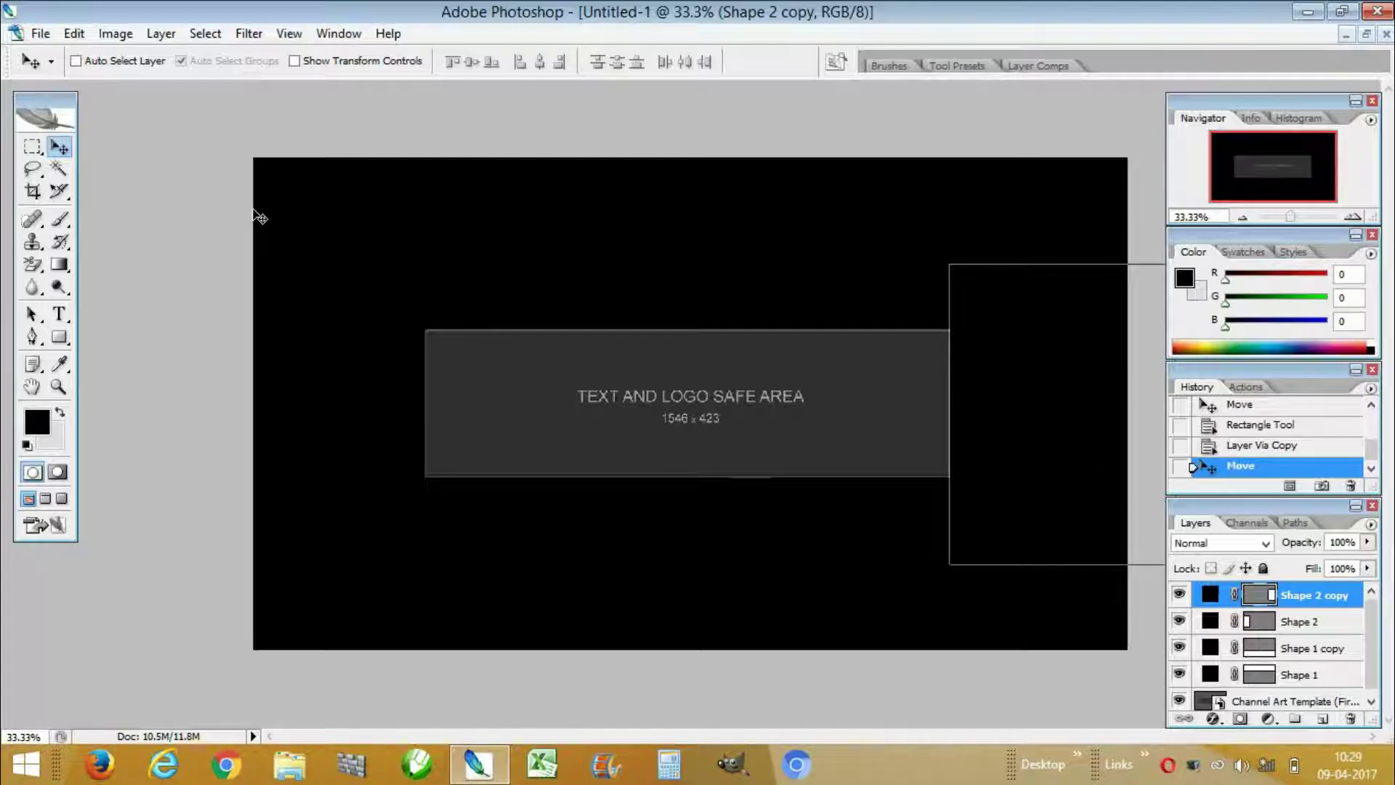
pyautogui.click(60, 337)
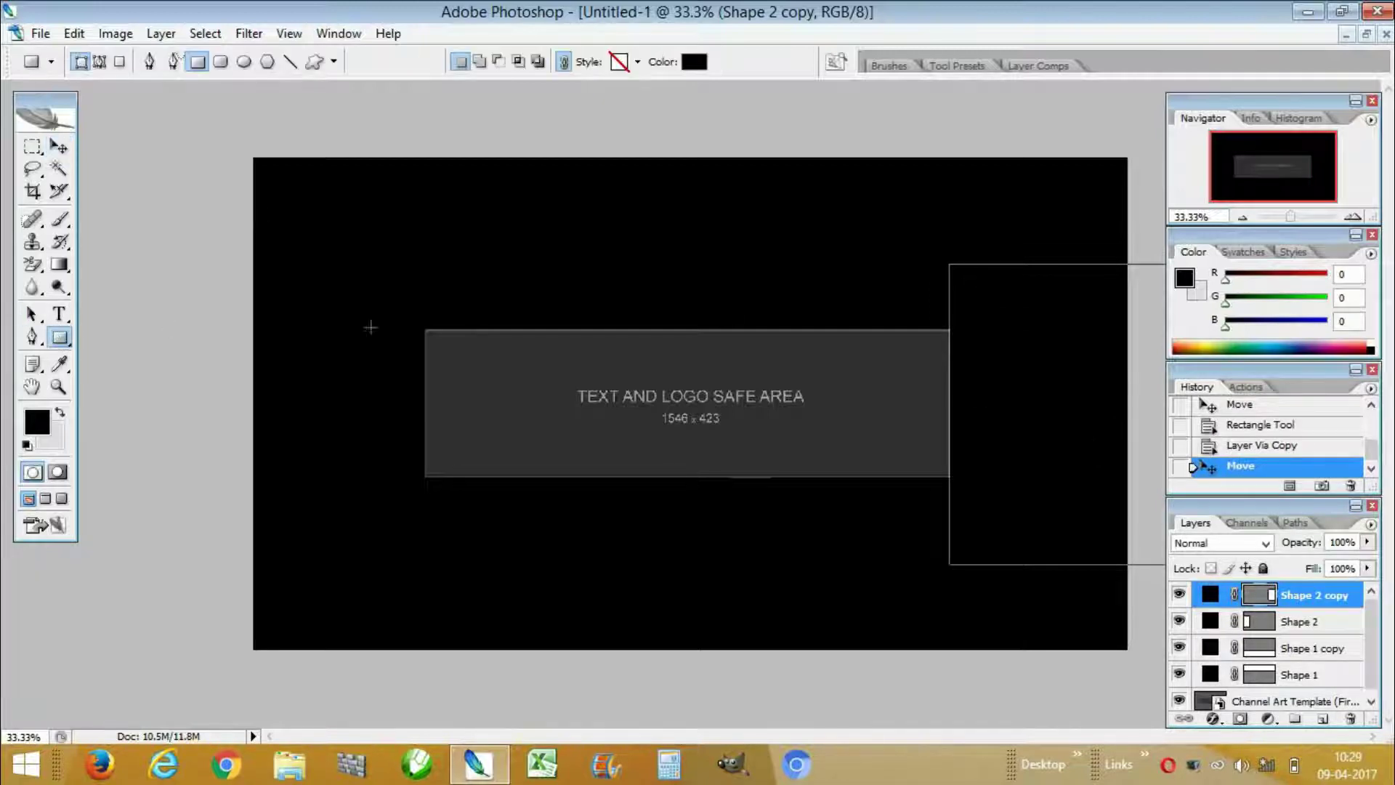
pyautogui.moveTo(212, 243); pyautogui.dragTo(1161, 560)
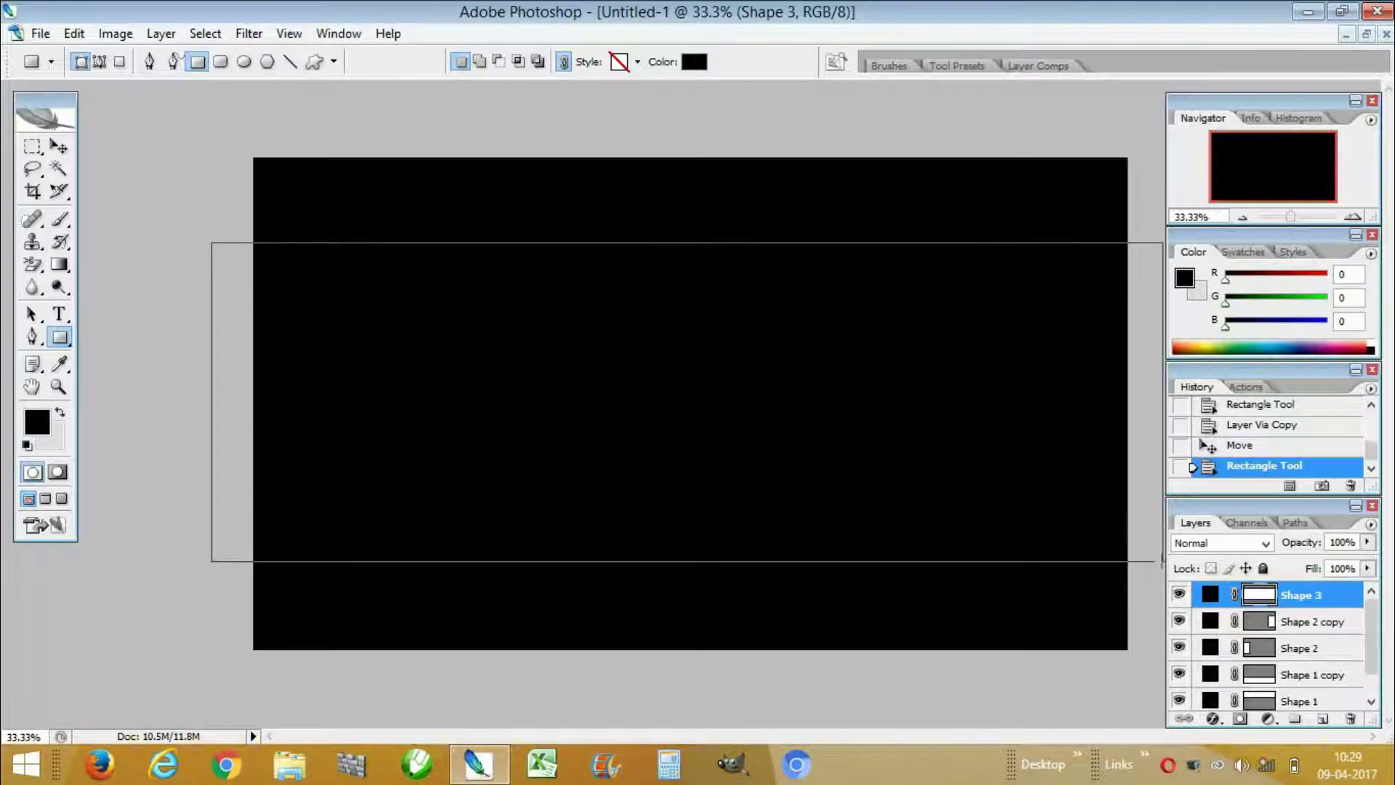
# Fill the middle rectangle with white and delete the accidental Shape 3 copy layer
pyautogui.click(695, 63)
pyautogui.moveTo(896, 342); pyautogui.dragTo(855, 279)
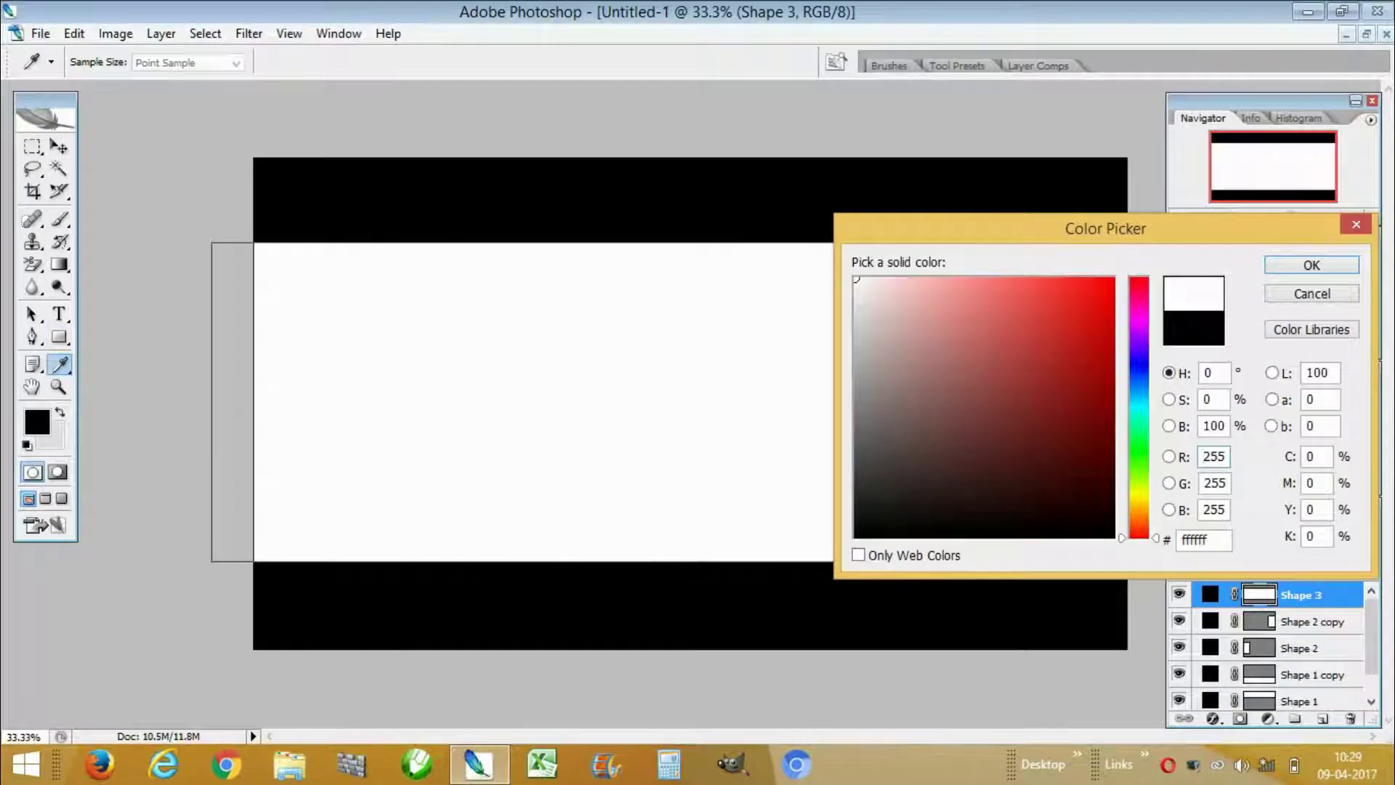
pyautogui.click(1344, 267)
pyautogui.moveTo(1329, 607); pyautogui.dragTo(1322, 718)
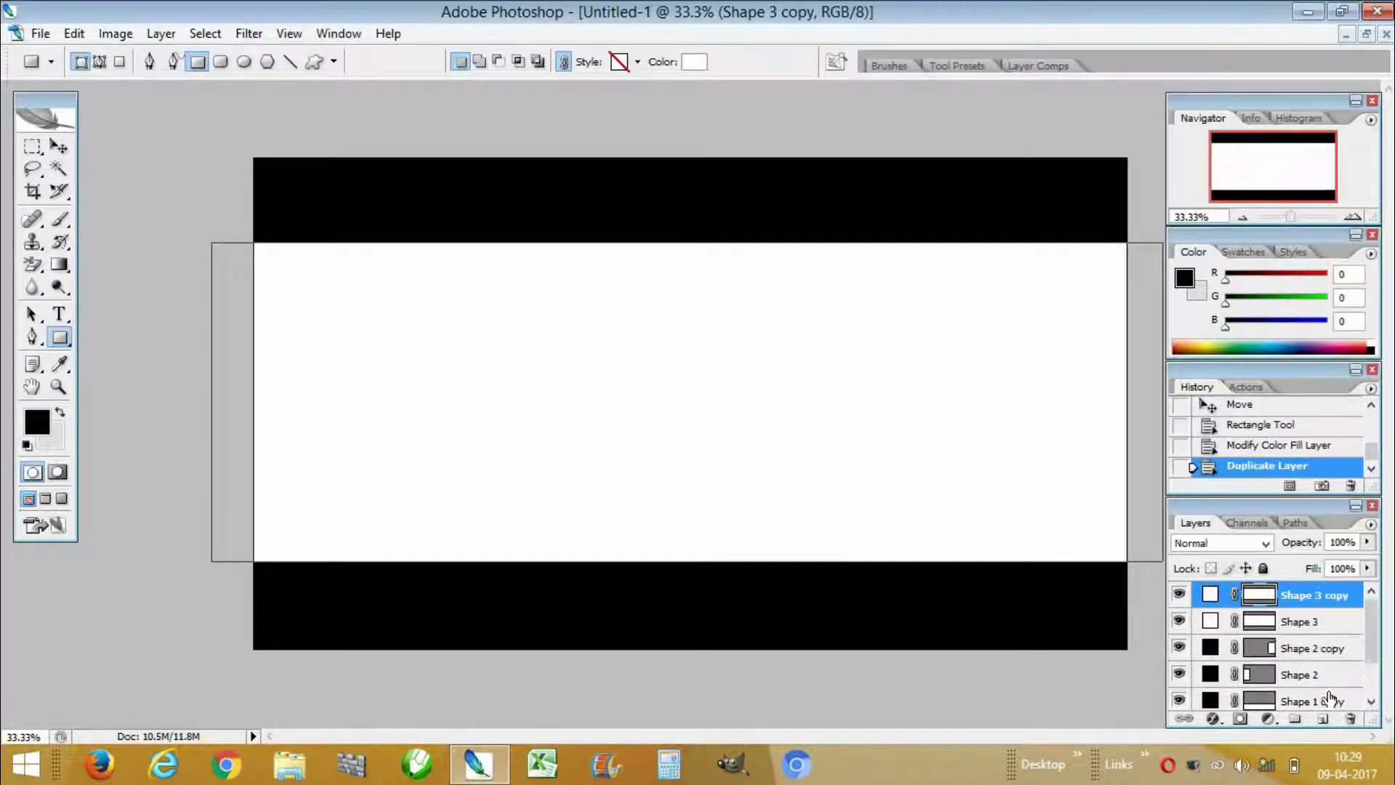
pyautogui.scroll(-3, 1377, 635)
pyautogui.scroll(3, 1377, 634)
pyautogui.click(1350, 719)
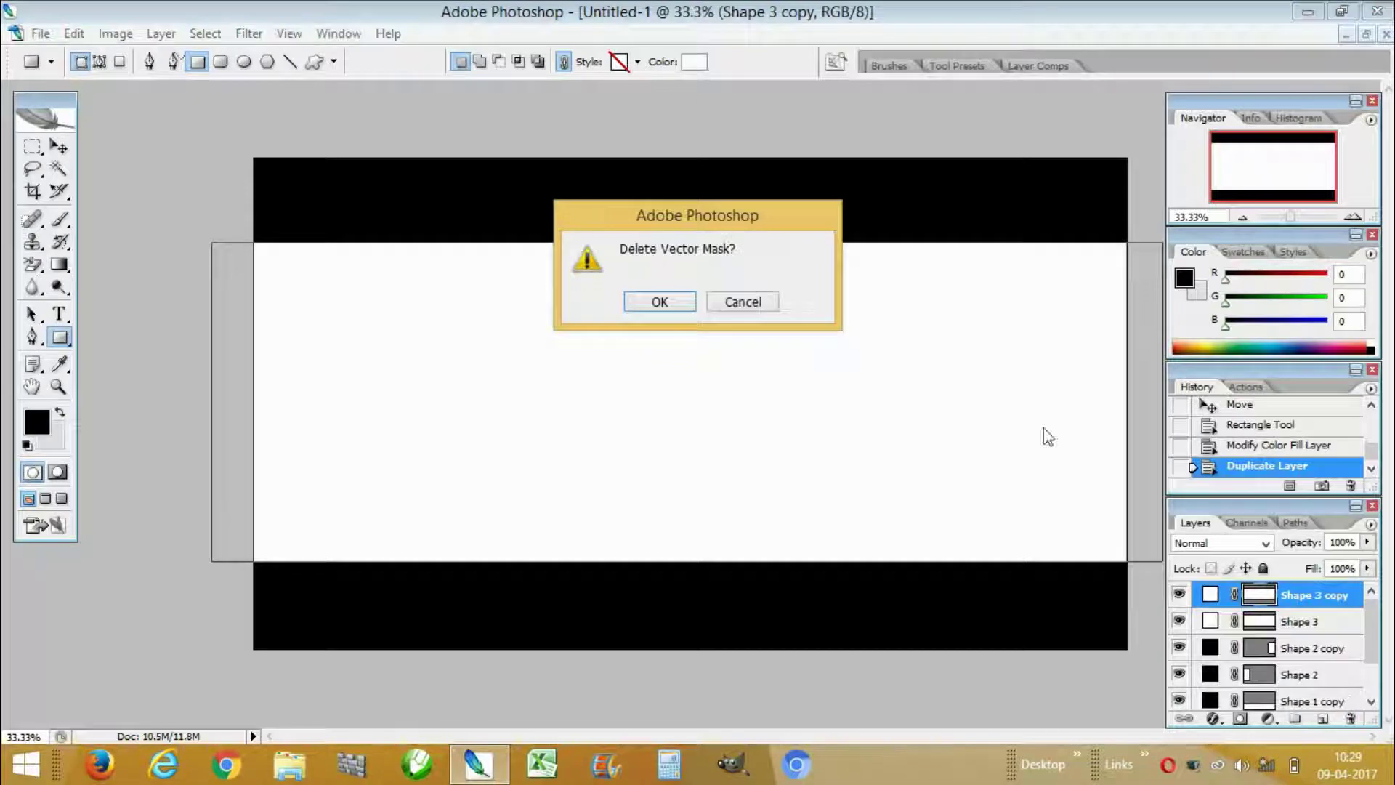
pyautogui.click(644, 302)
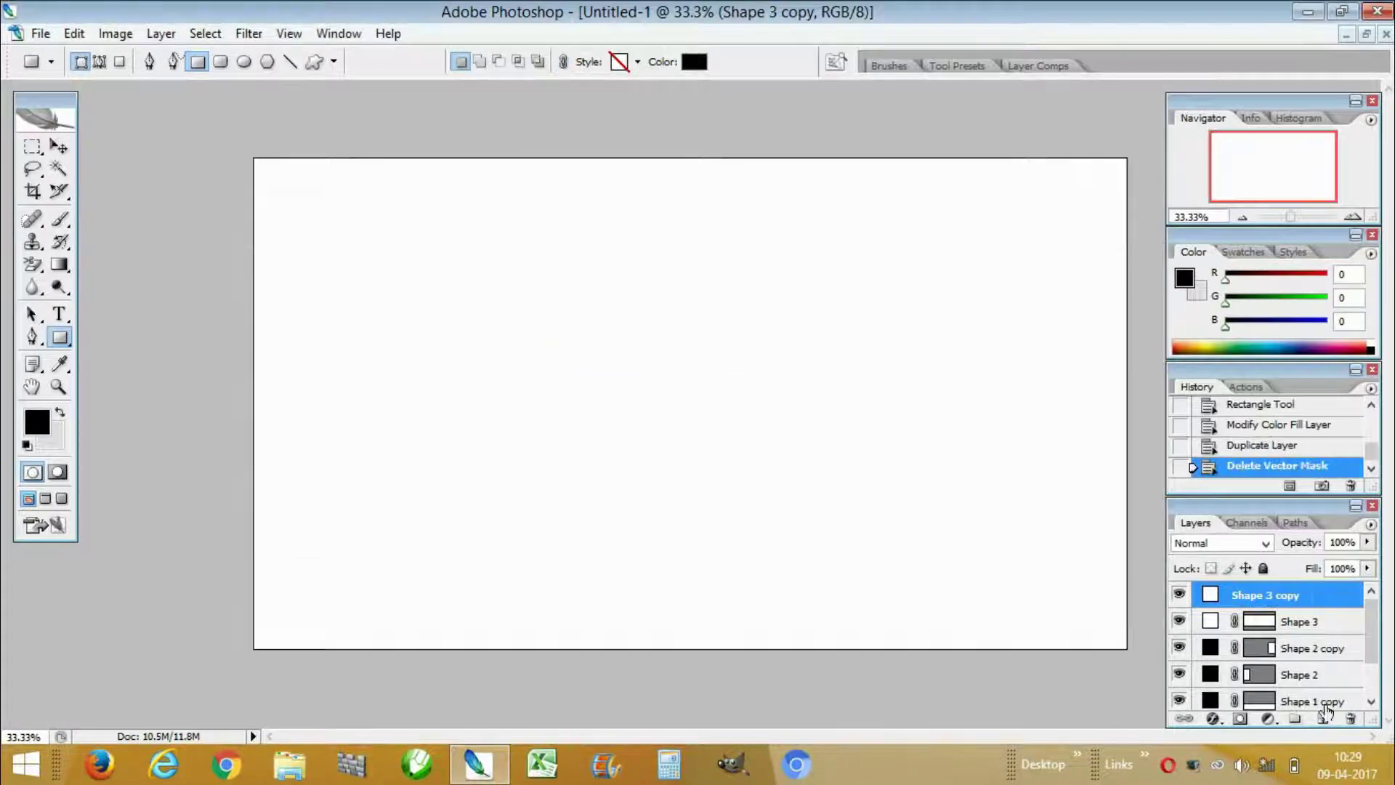
pyautogui.click(1350, 719)
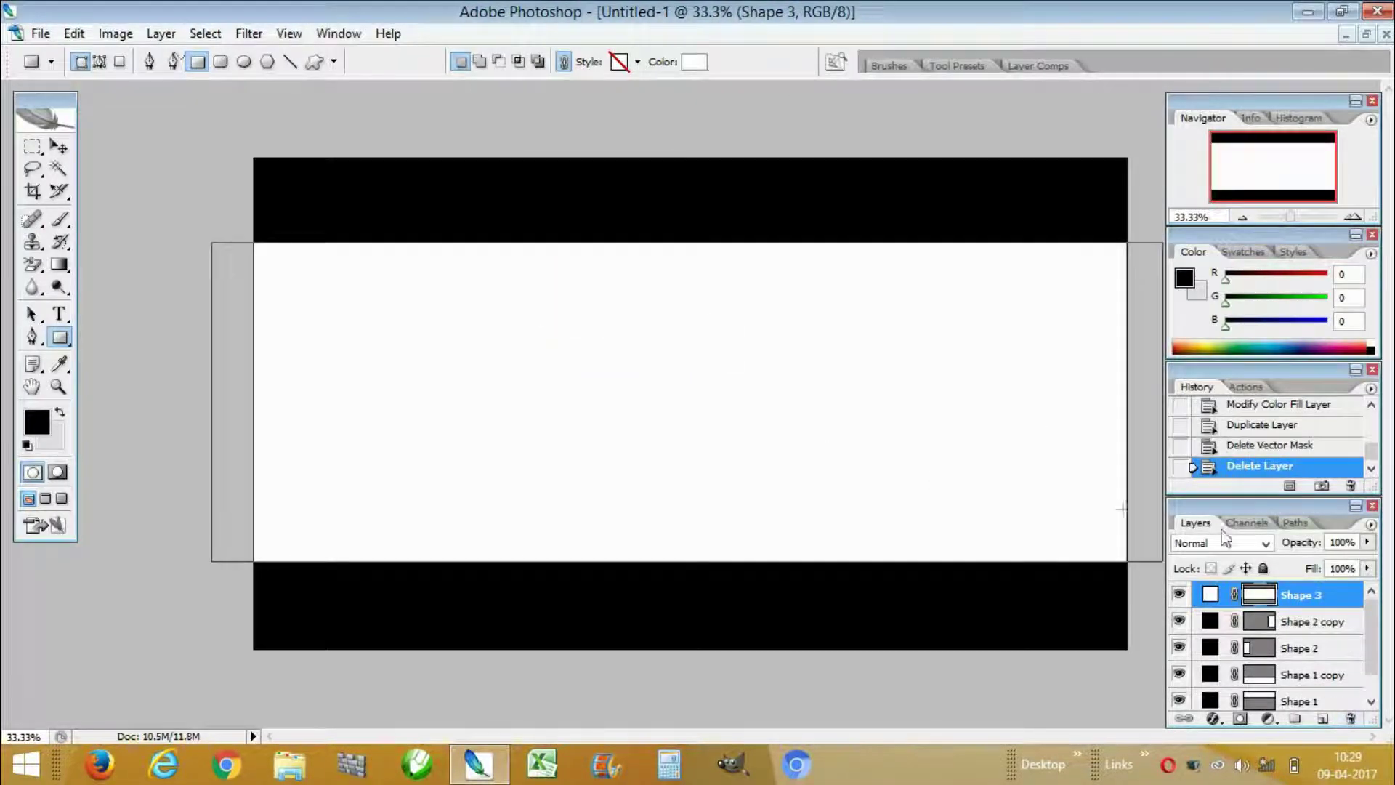
# Move Shape 3 below the black shape layers and hide both Shape 2 layers
pyautogui.moveTo(1341, 597); pyautogui.dragTo(1338, 702)
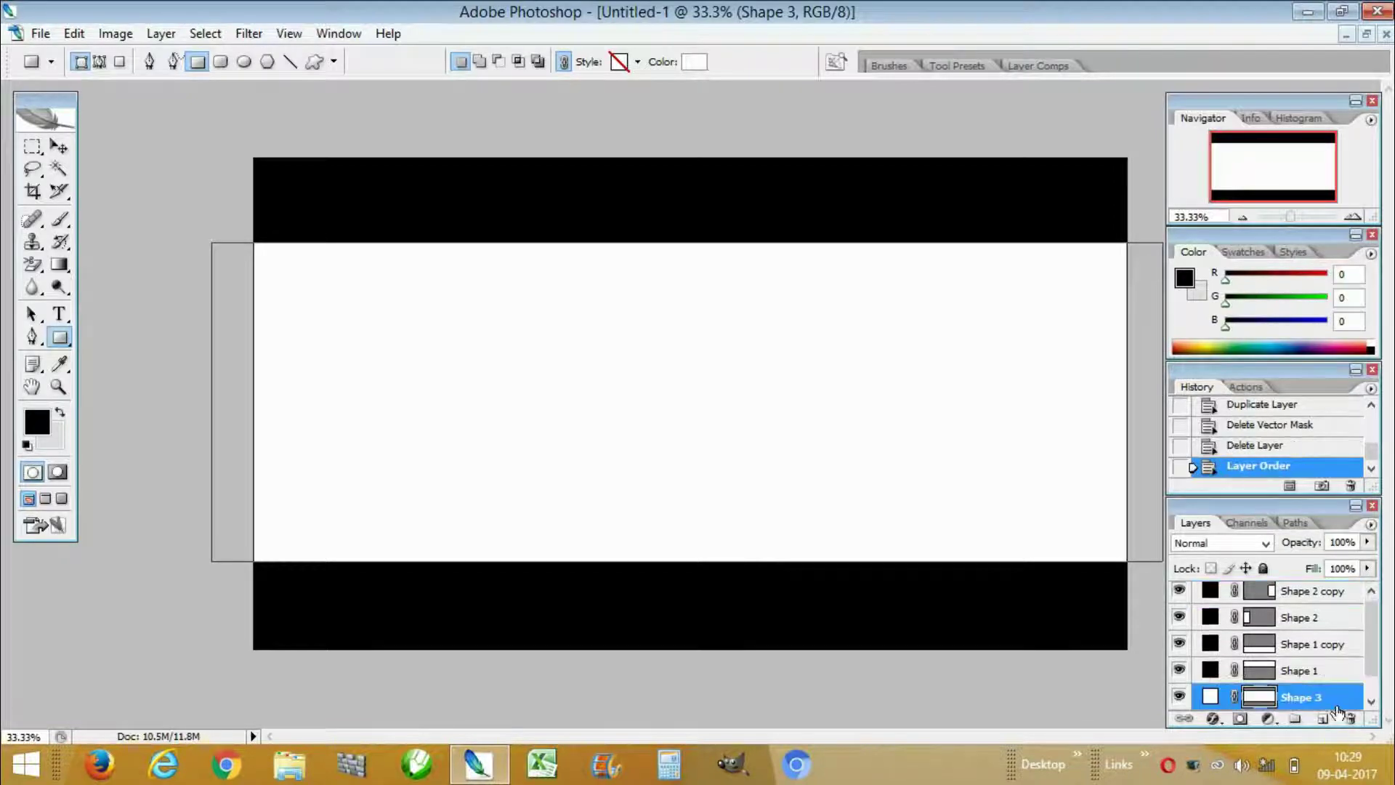
pyautogui.moveTo(1373, 658); pyautogui.dragTo(1373, 690)
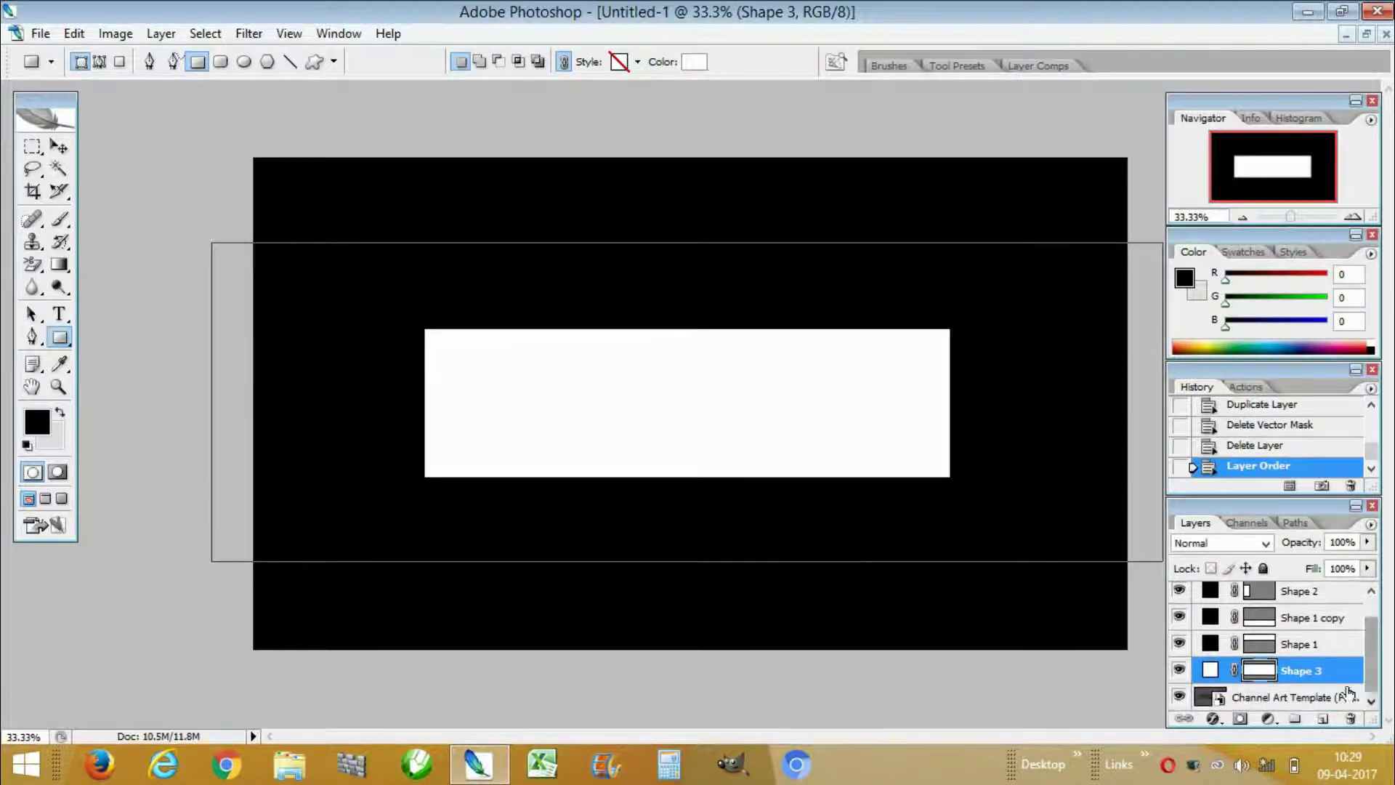
pyautogui.click(1179, 591)
pyautogui.moveTo(1370, 661); pyautogui.dragTo(1371, 643)
pyautogui.click(1179, 595)
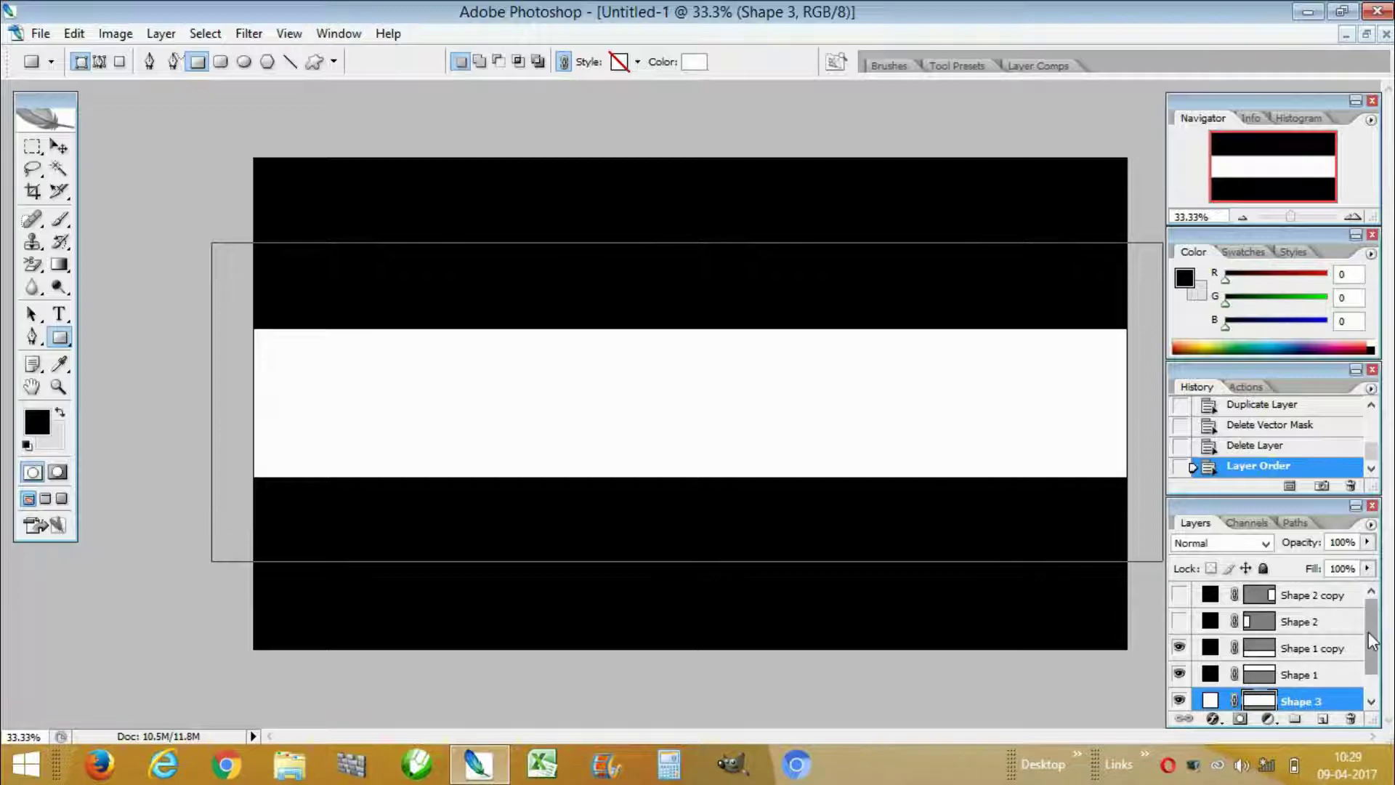
pyautogui.click(1371, 701)
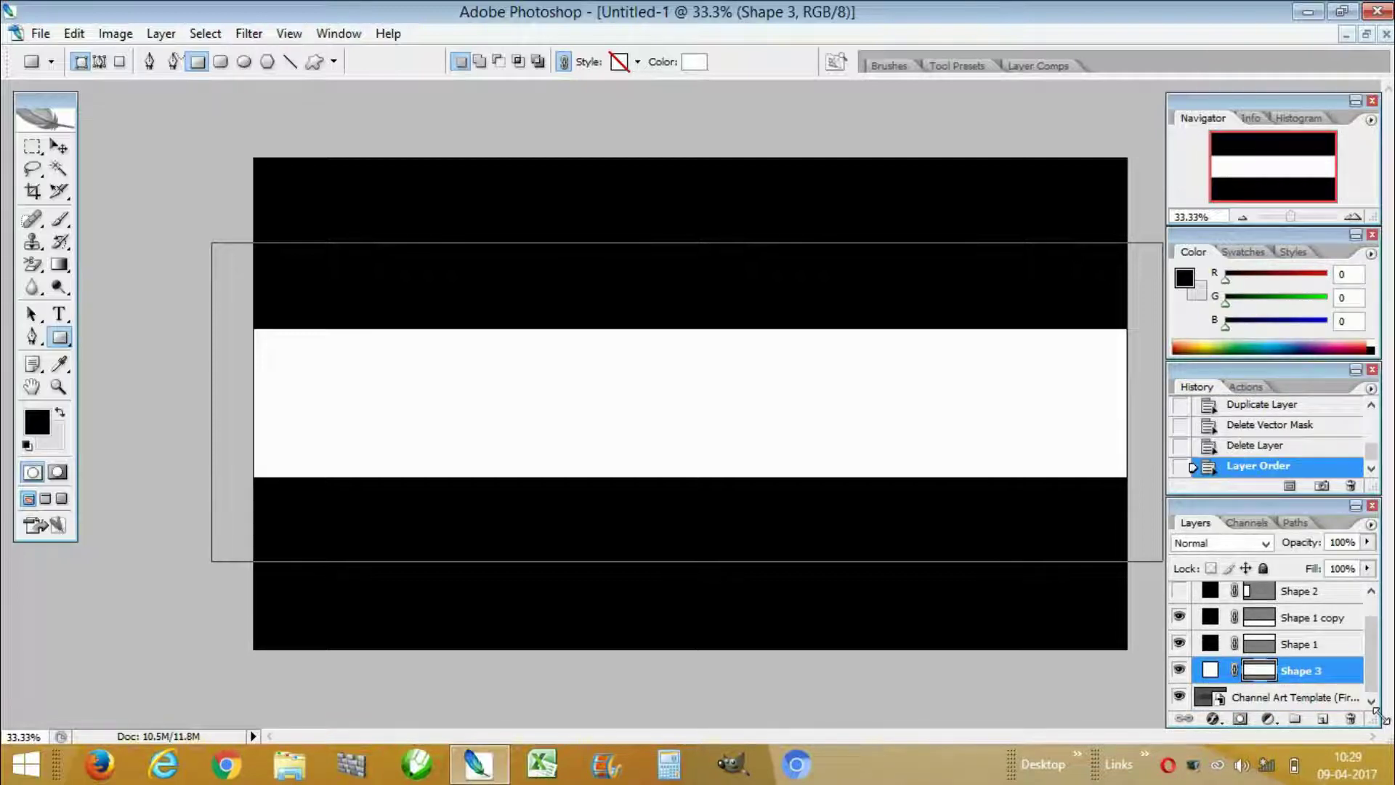
# Add a Gradient Overlay to Shape 3, starting from the Orange, Yellow, Orange preset
pyautogui.rightClick(1341, 683)
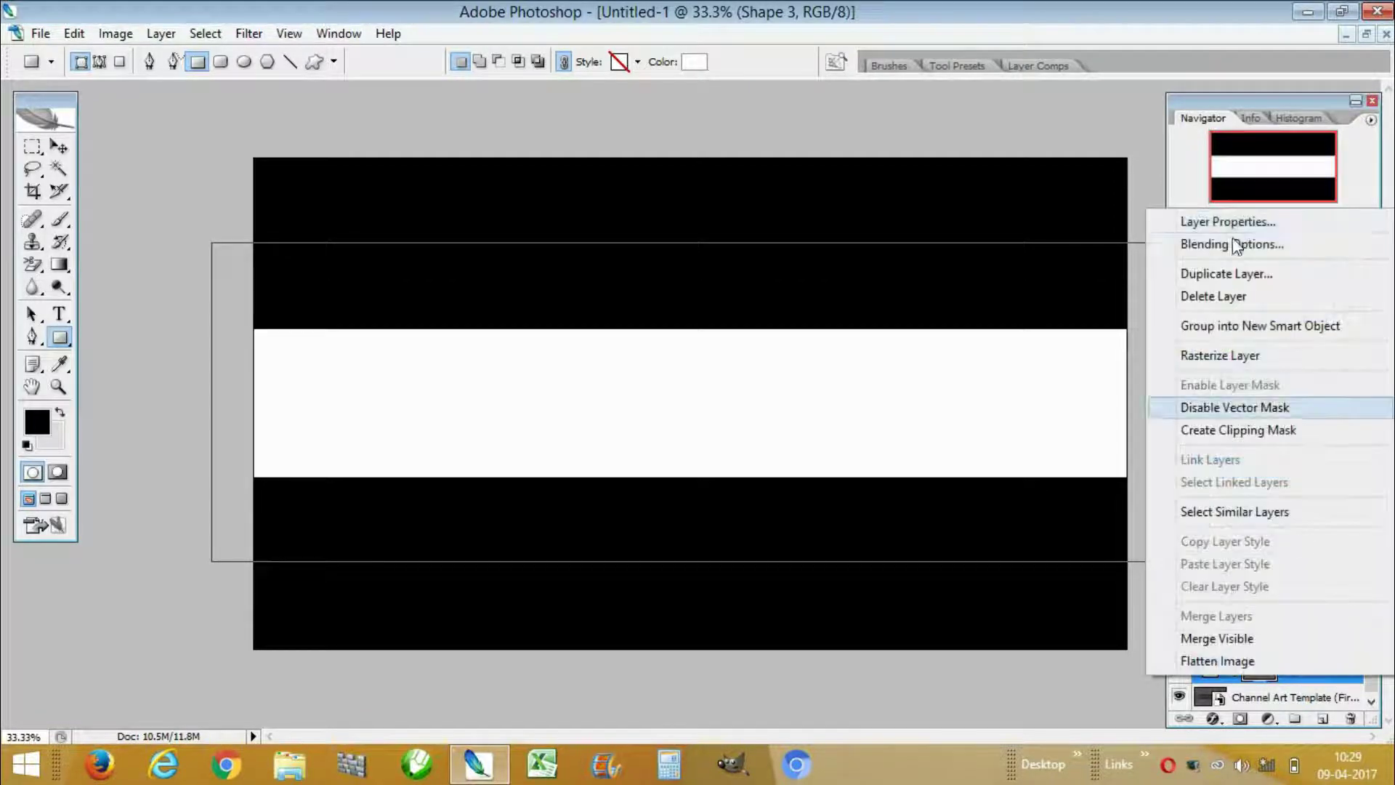
pyautogui.click(1229, 244)
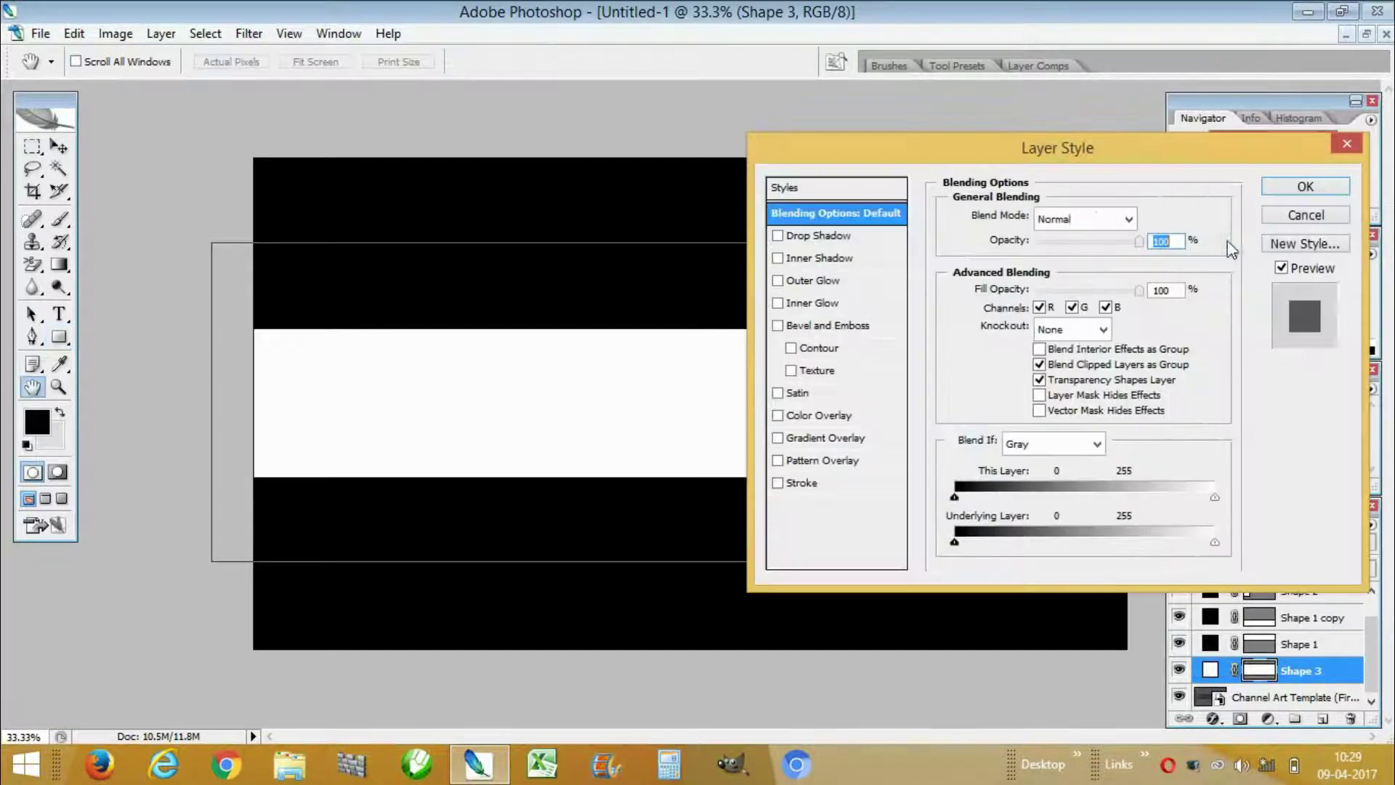
pyautogui.click(852, 437)
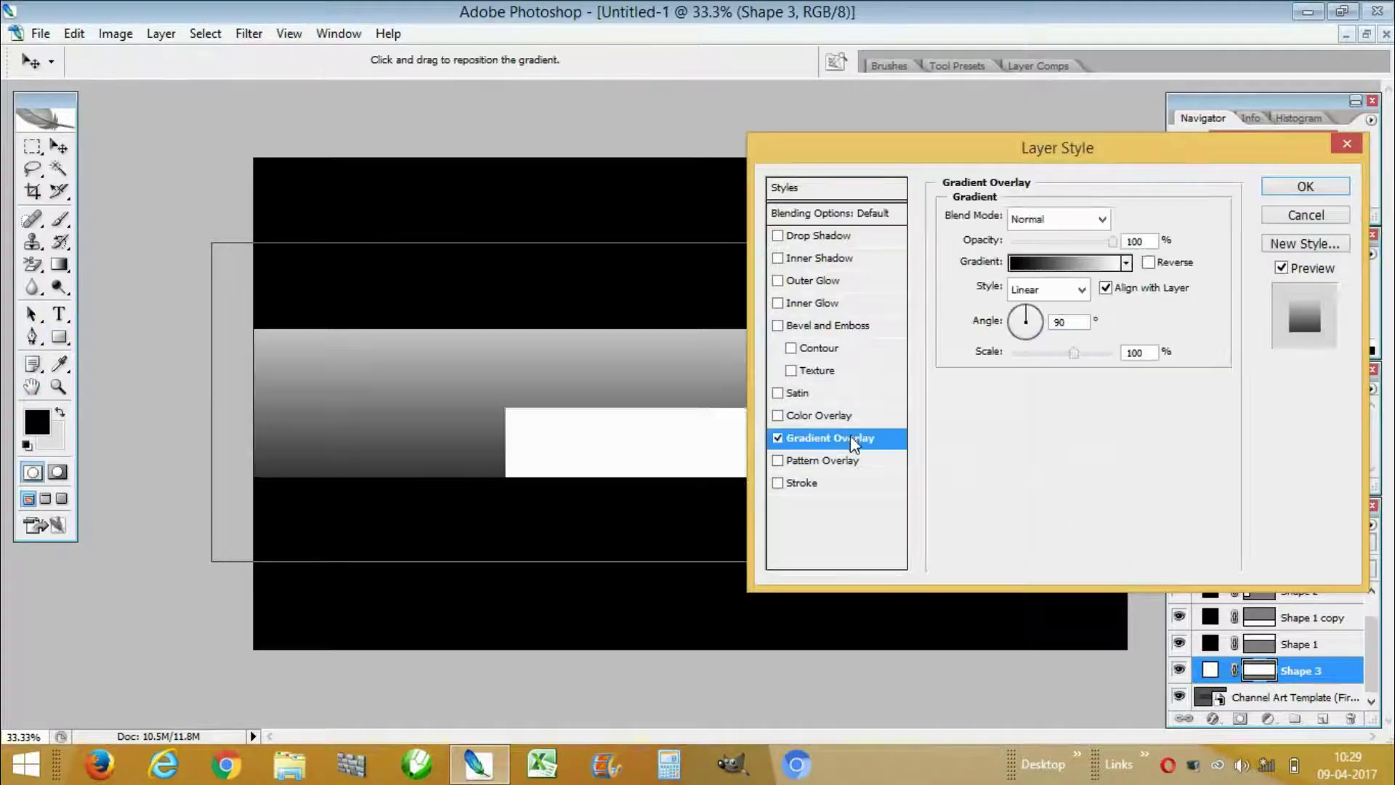
pyautogui.click(1068, 263)
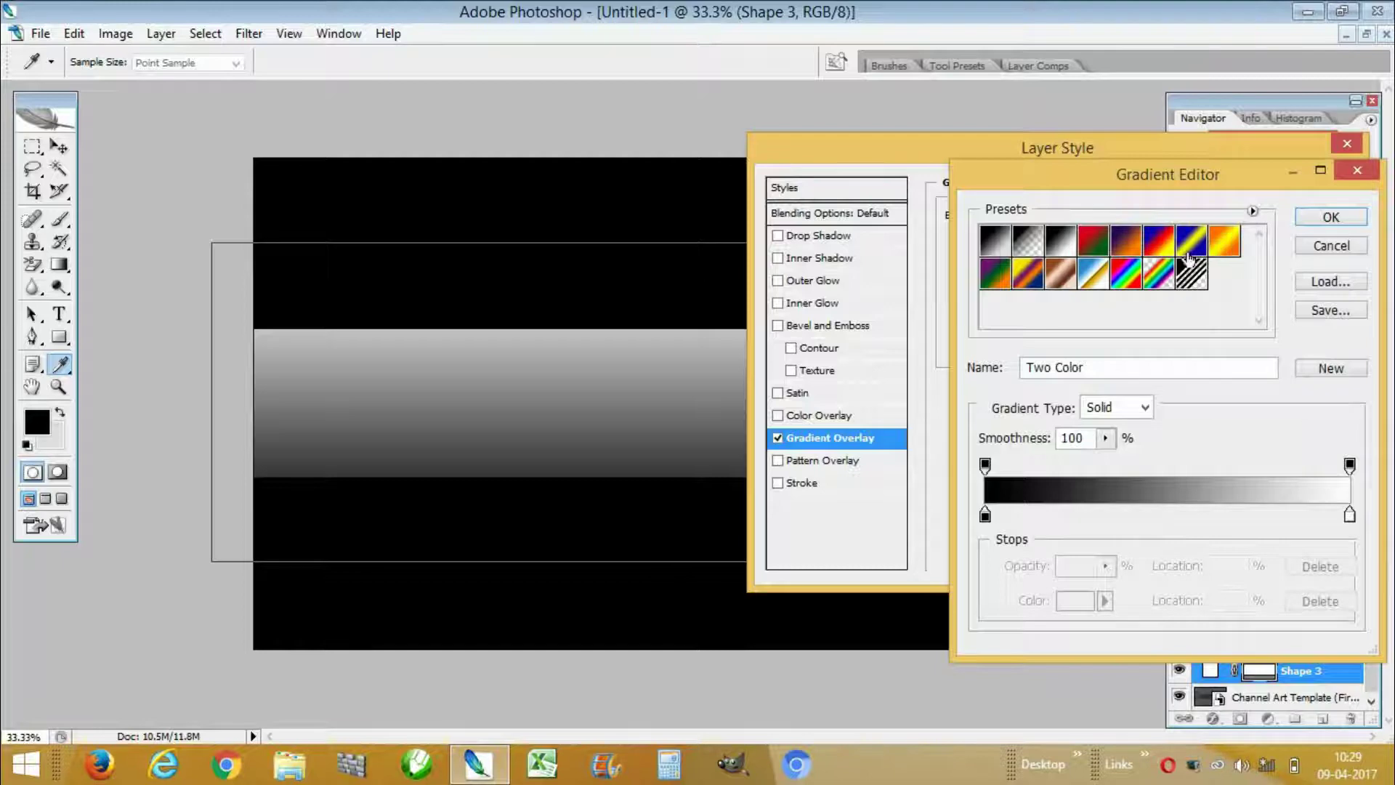
pyautogui.click(997, 241)
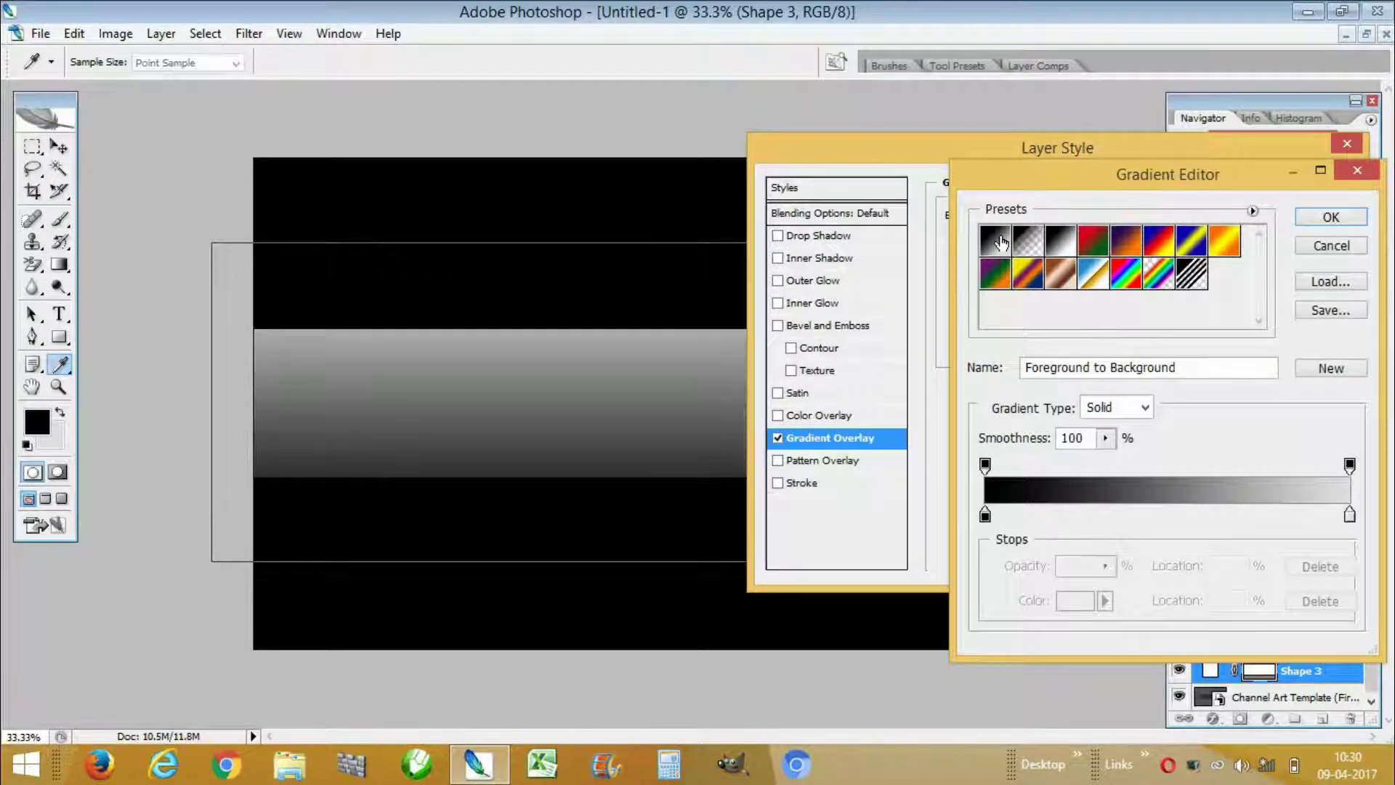
pyautogui.click(1222, 245)
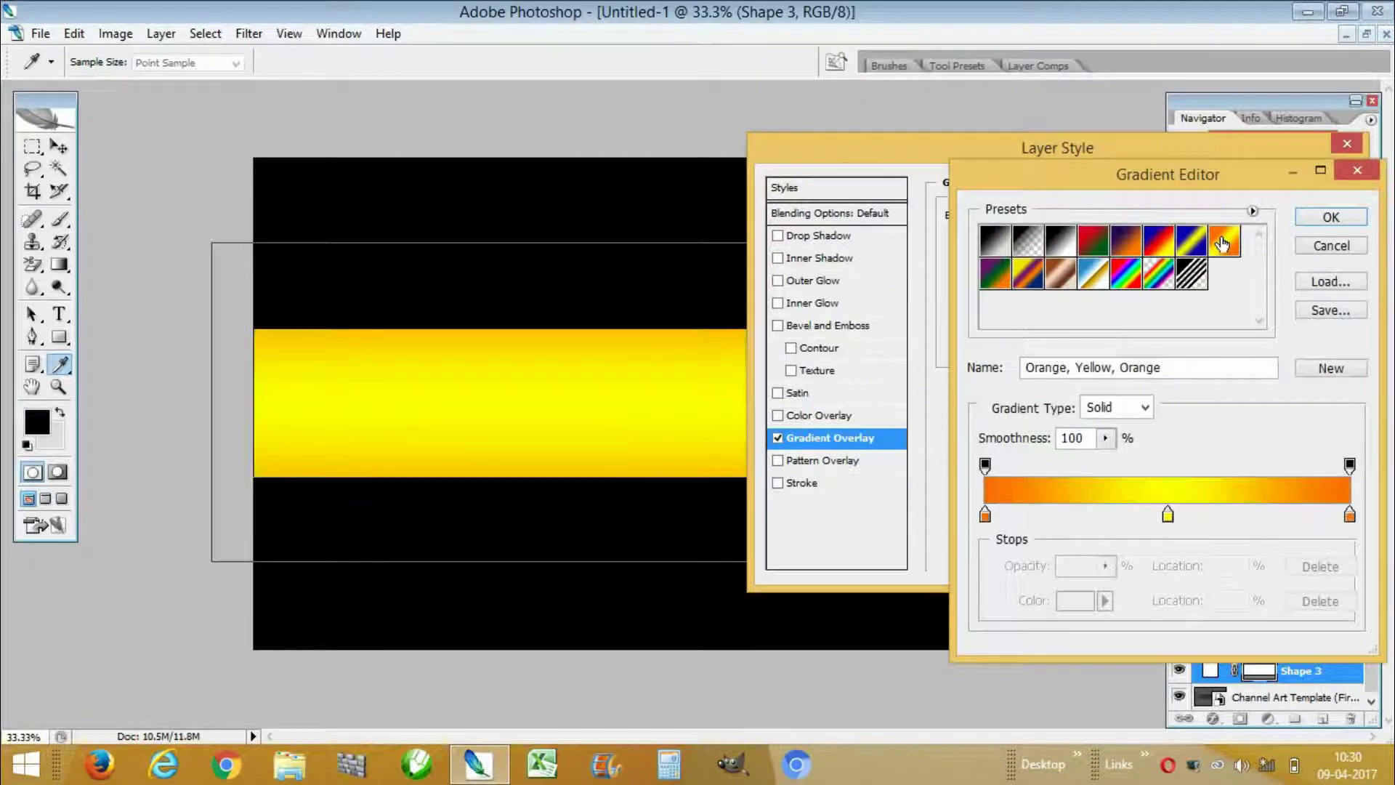
# Set the gradient's left colour stop to purple #962cb0
pyautogui.click(986, 516)
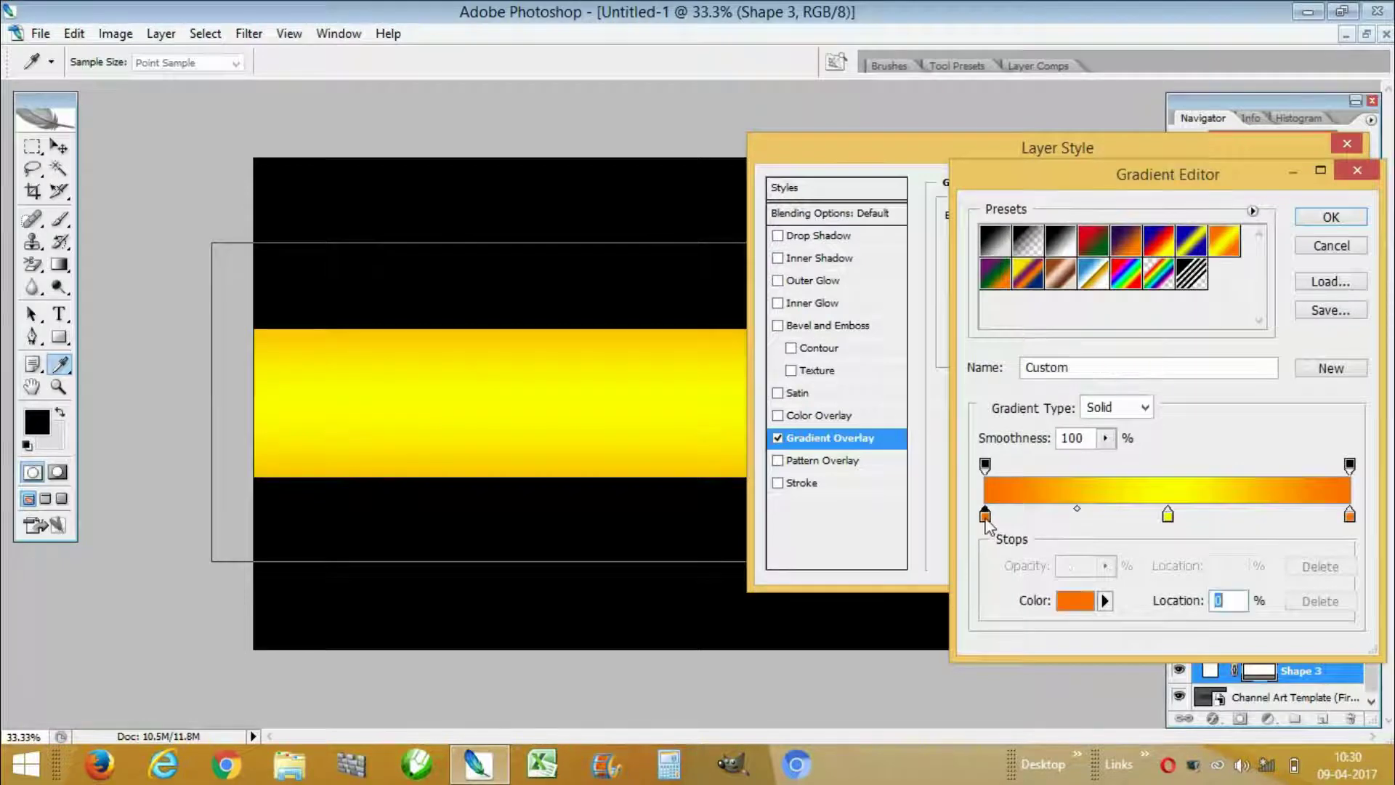
pyautogui.click(1076, 603)
pyautogui.moveTo(1146, 405)
pyautogui.mouseDown()
pyautogui.moveTo(1146, 330)
pyautogui.moveTo(1068, 377)
pyautogui.moveTo(1047, 376)
pyautogui.moveTo(1044, 359)
pyautogui.mouseUp()
pyautogui.click(1095, 324)
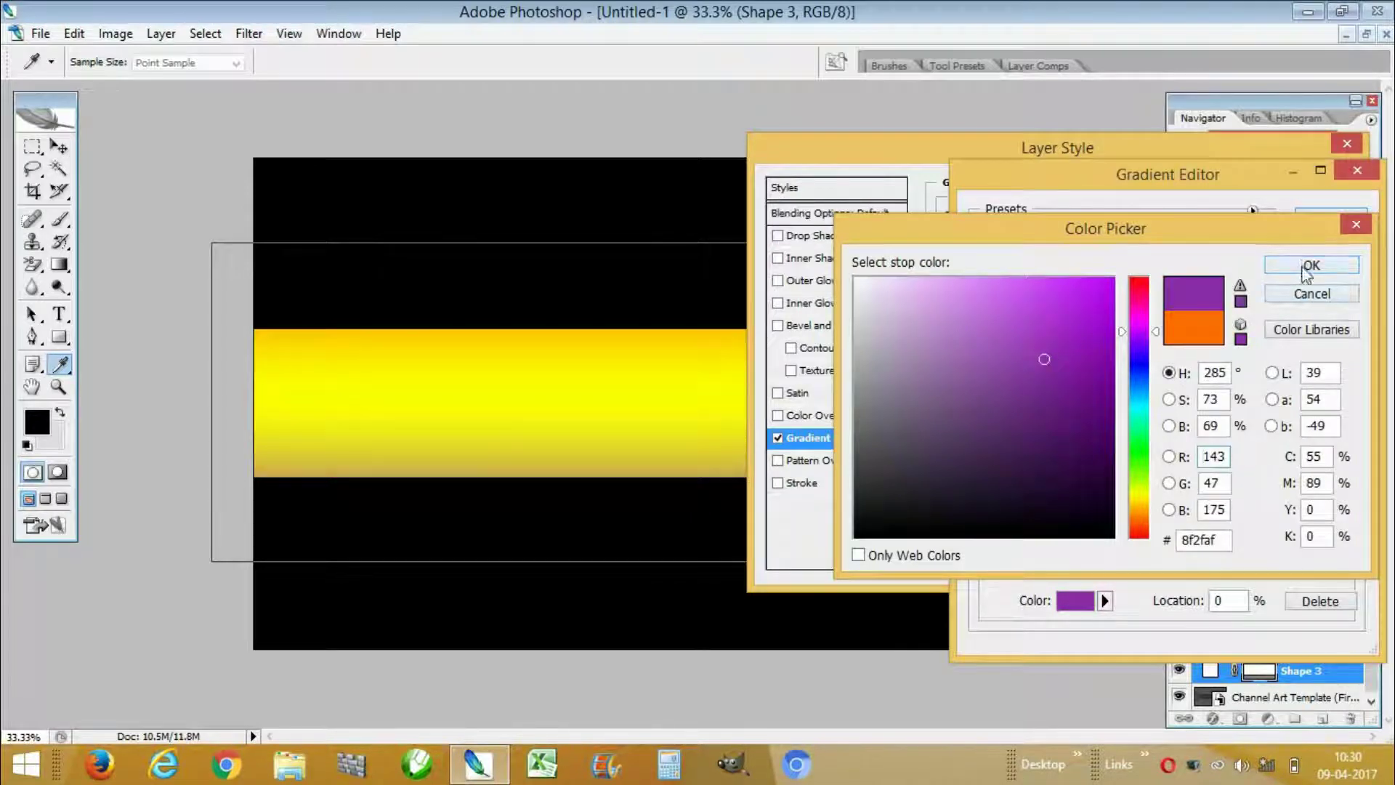
pyautogui.moveTo(1219, 539); pyautogui.dragTo(1164, 542)
pyautogui.write('af2f2f')
pyautogui.moveTo(1136, 350); pyautogui.dragTo(1137, 333)
pyautogui.moveTo(1046, 358); pyautogui.dragTo(1049, 358)
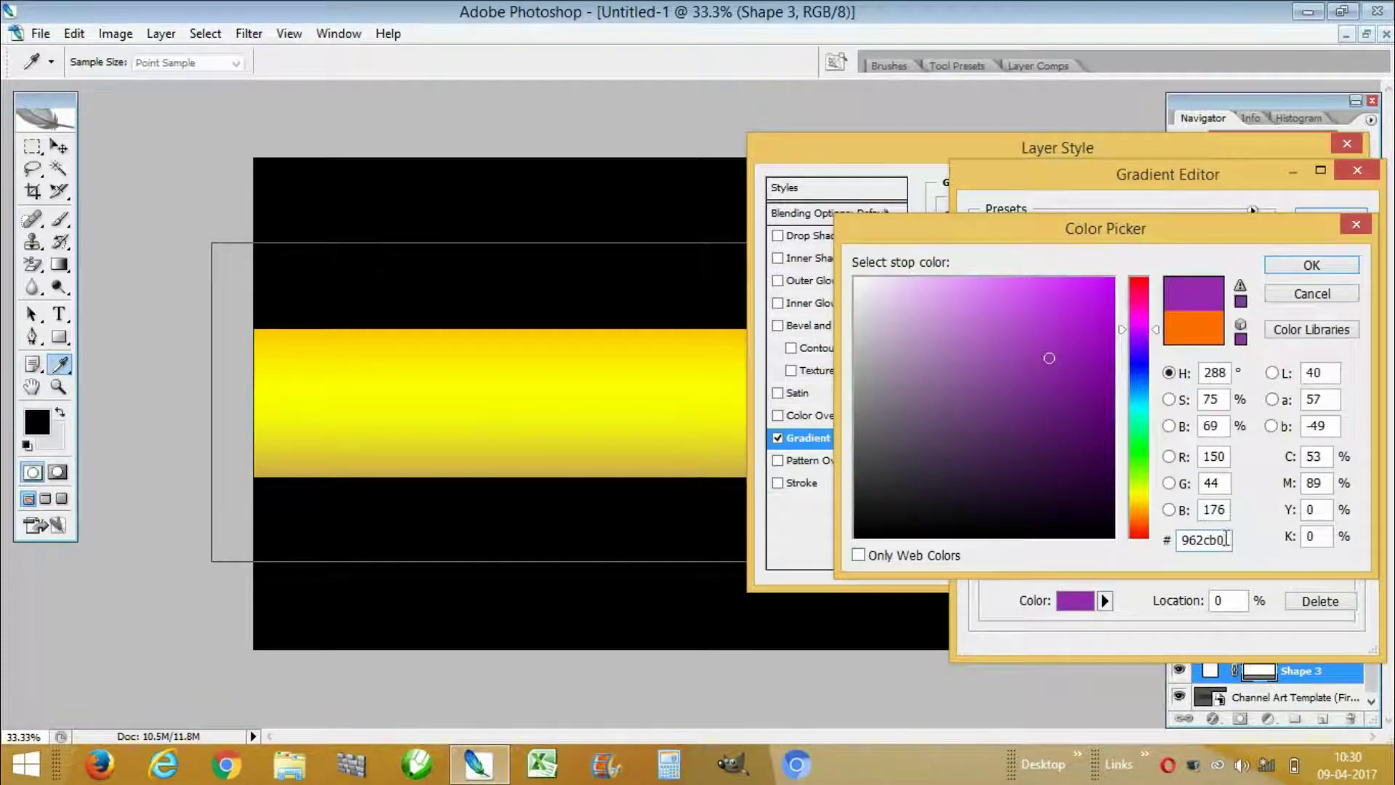
pyautogui.moveTo(1227, 541); pyautogui.dragTo(1195, 543)
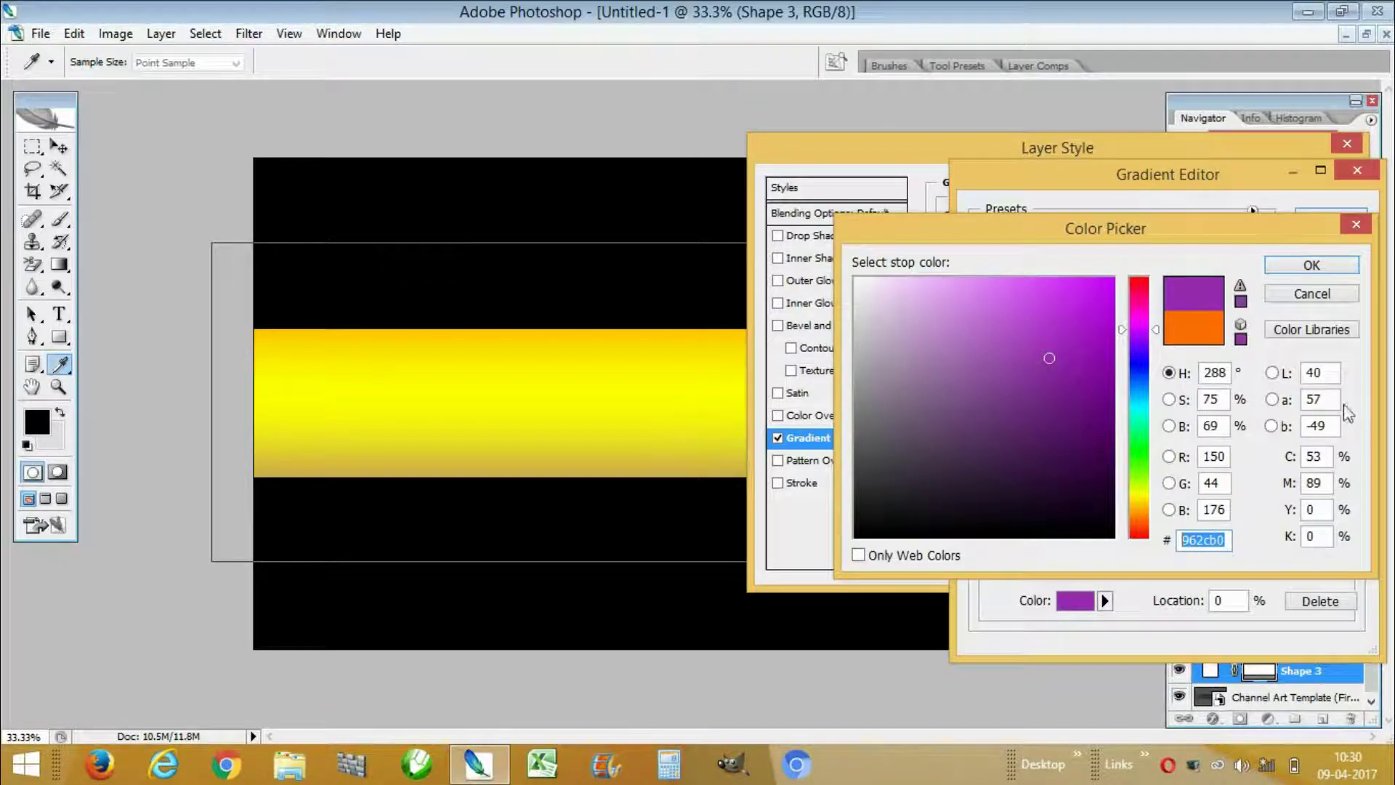
pyautogui.click(1311, 264)
# Set the gradient's right colour stop to the same purple, #962cb0
pyautogui.click(1349, 516)
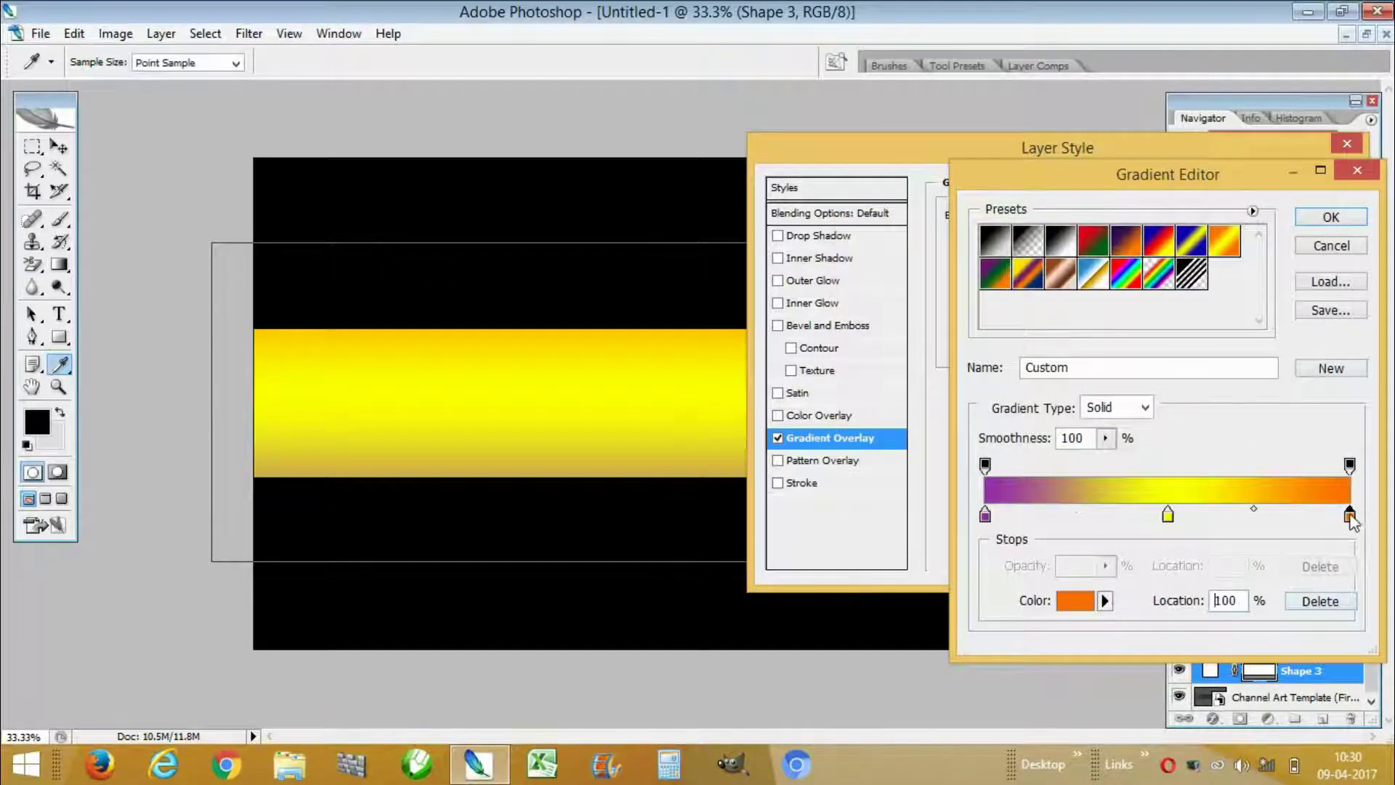
pyautogui.click(1075, 600)
pyautogui.click(1223, 539)
pyautogui.press('BackSpace')
pyautogui.press('BackSpace')
pyautogui.press('BackSpace')
pyautogui.press('BackSpace')
pyautogui.press('BackSpace')
pyautogui.press('BackSpace')
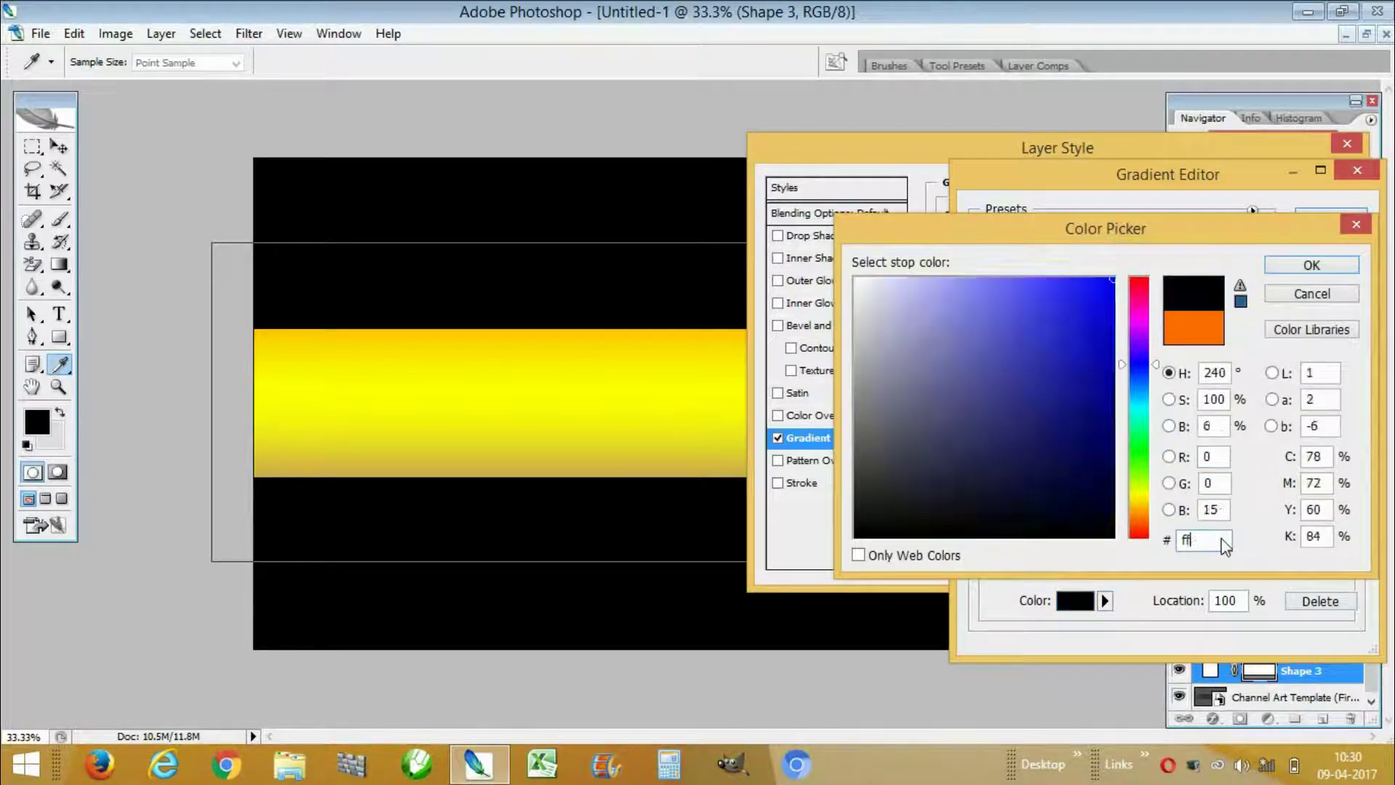
pyautogui.write('962cb0')
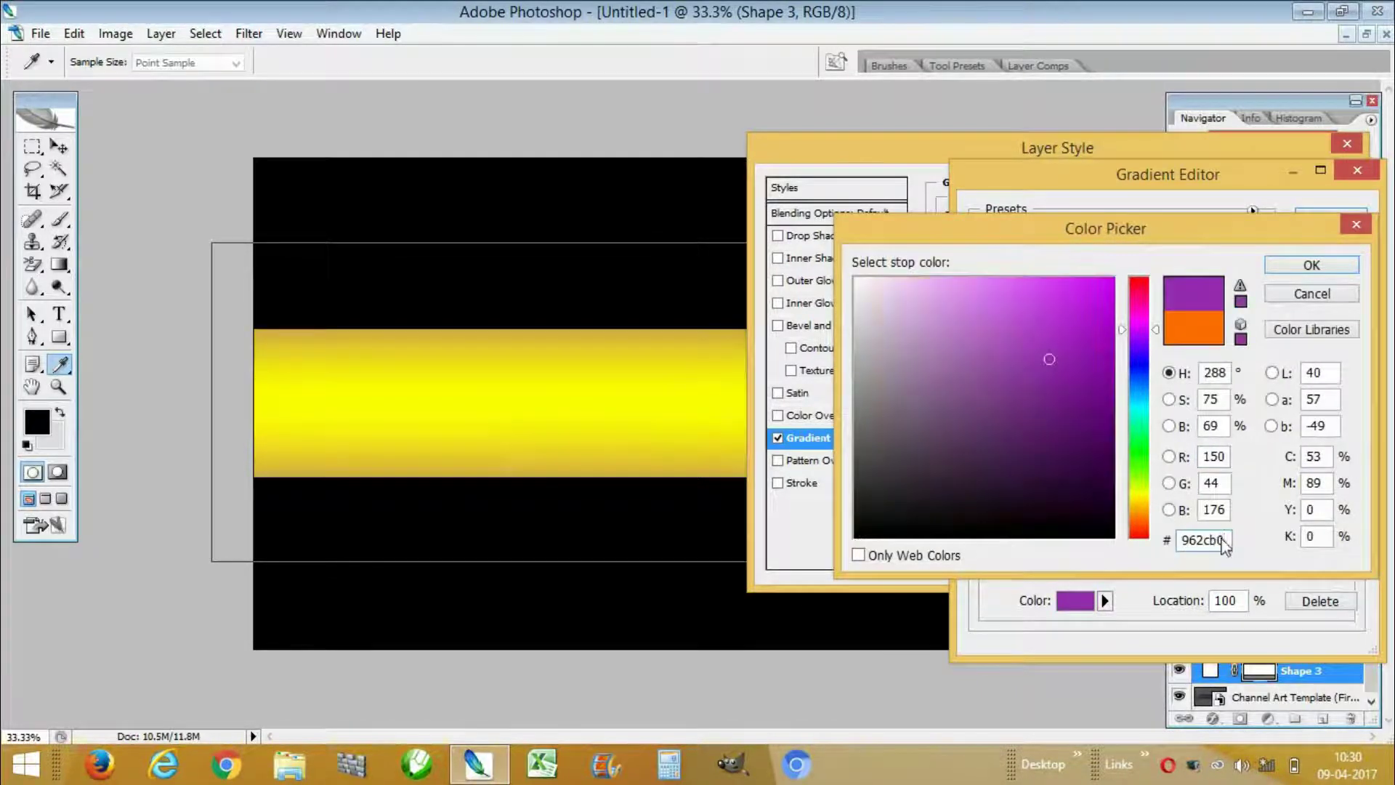
pyautogui.click(1308, 266)
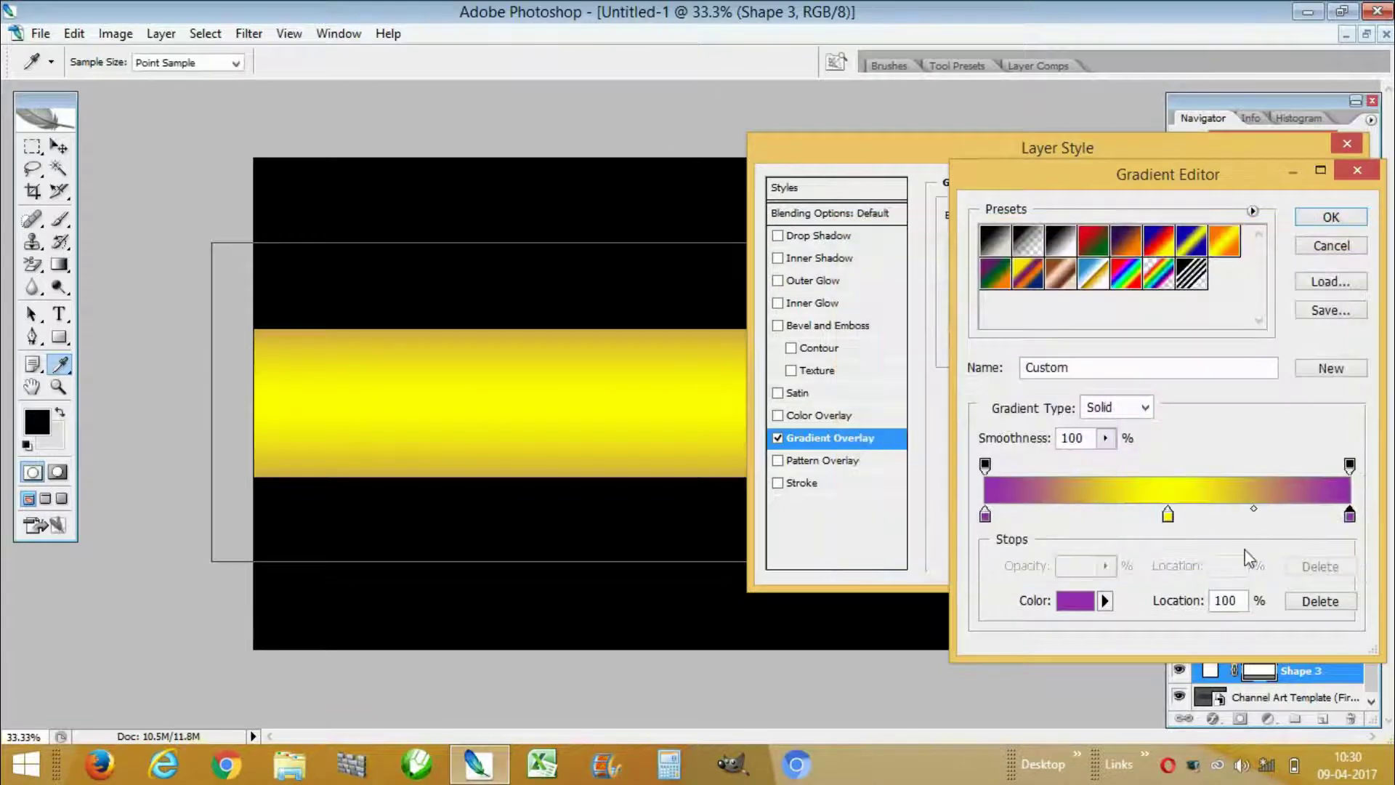
# Make the middle stop dark navy #1f1470 and apply the gradient overlay
pyautogui.click(1168, 514)
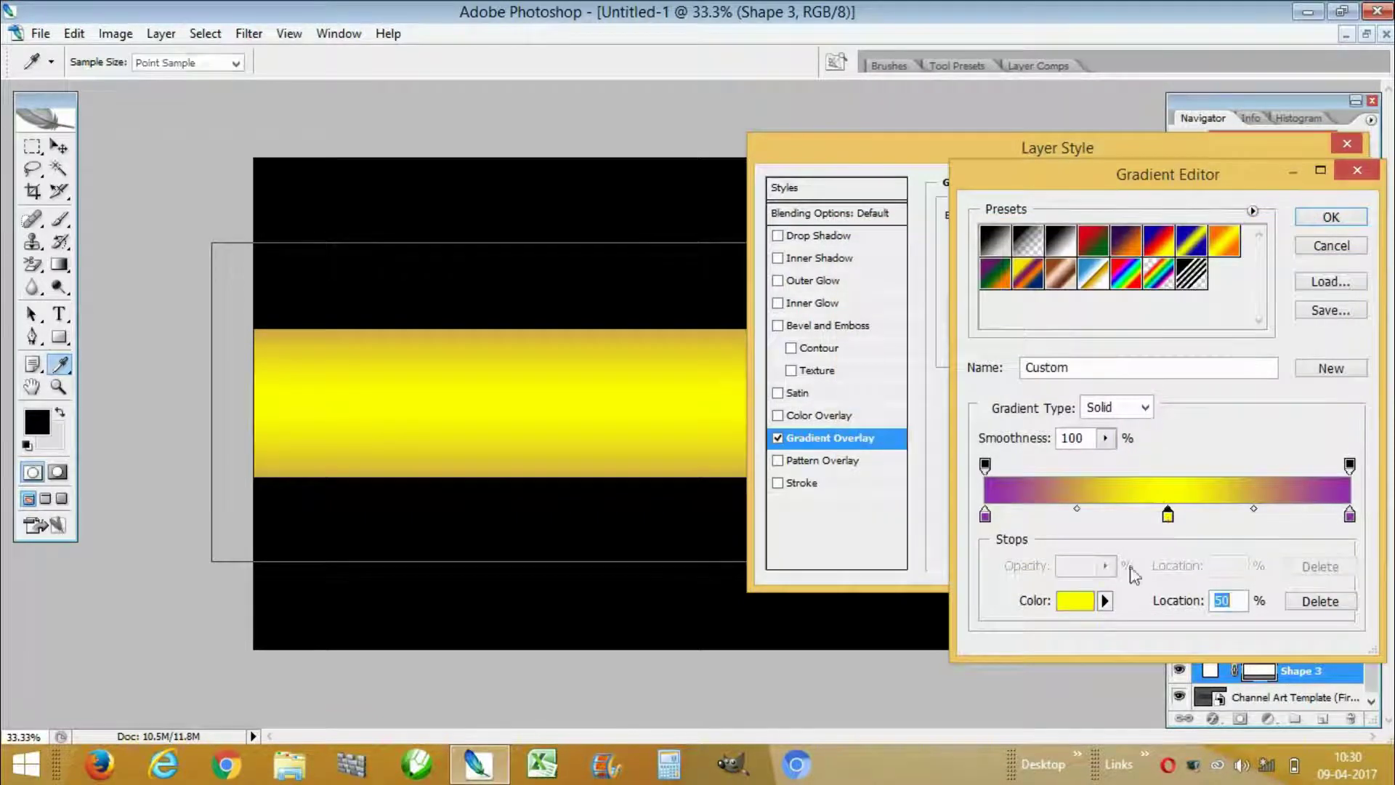
pyautogui.click(1076, 600)
pyautogui.click(1123, 358)
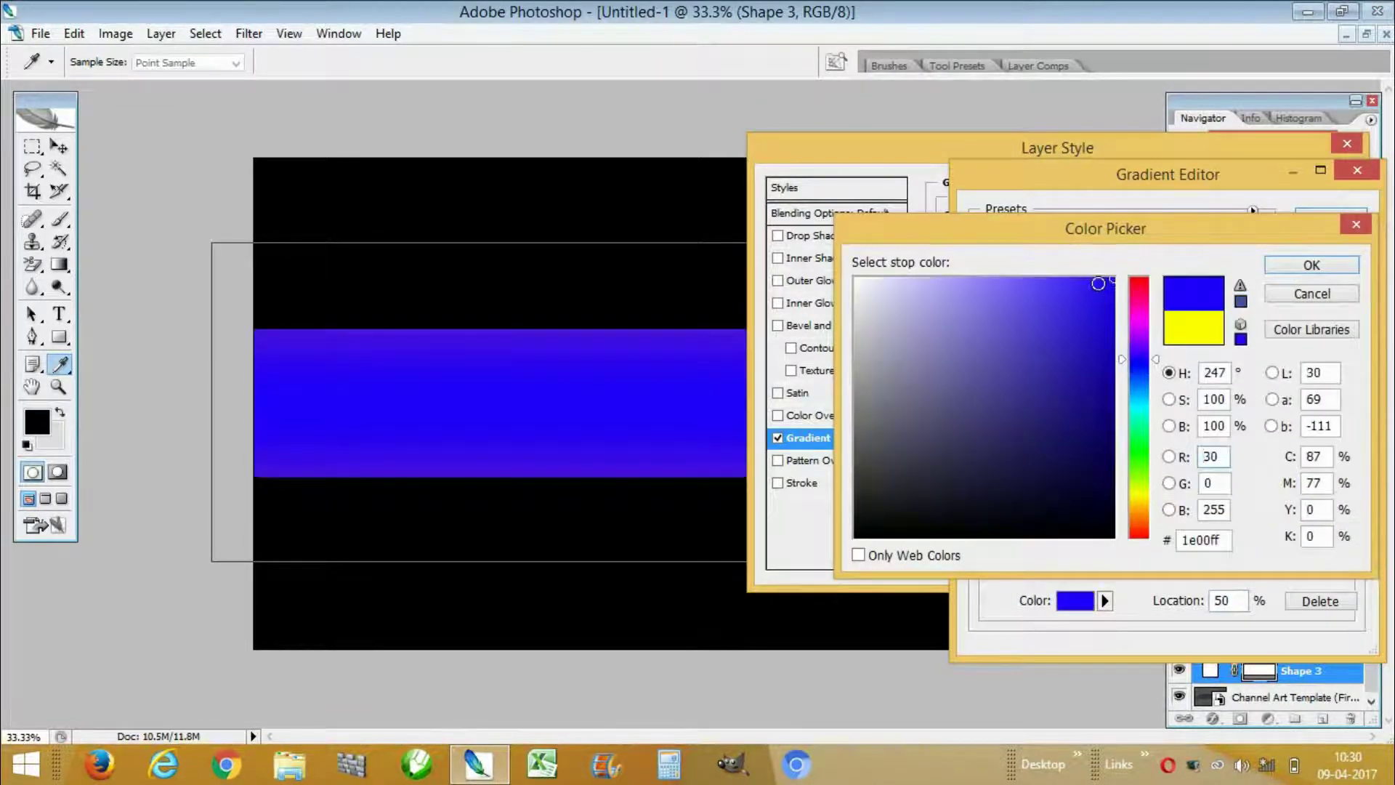
pyautogui.click(1082, 444)
pyautogui.moveTo(1080, 440)
pyautogui.mouseDown()
pyautogui.moveTo(1068, 383)
pyautogui.moveTo(1068, 424)
pyautogui.mouseUp()
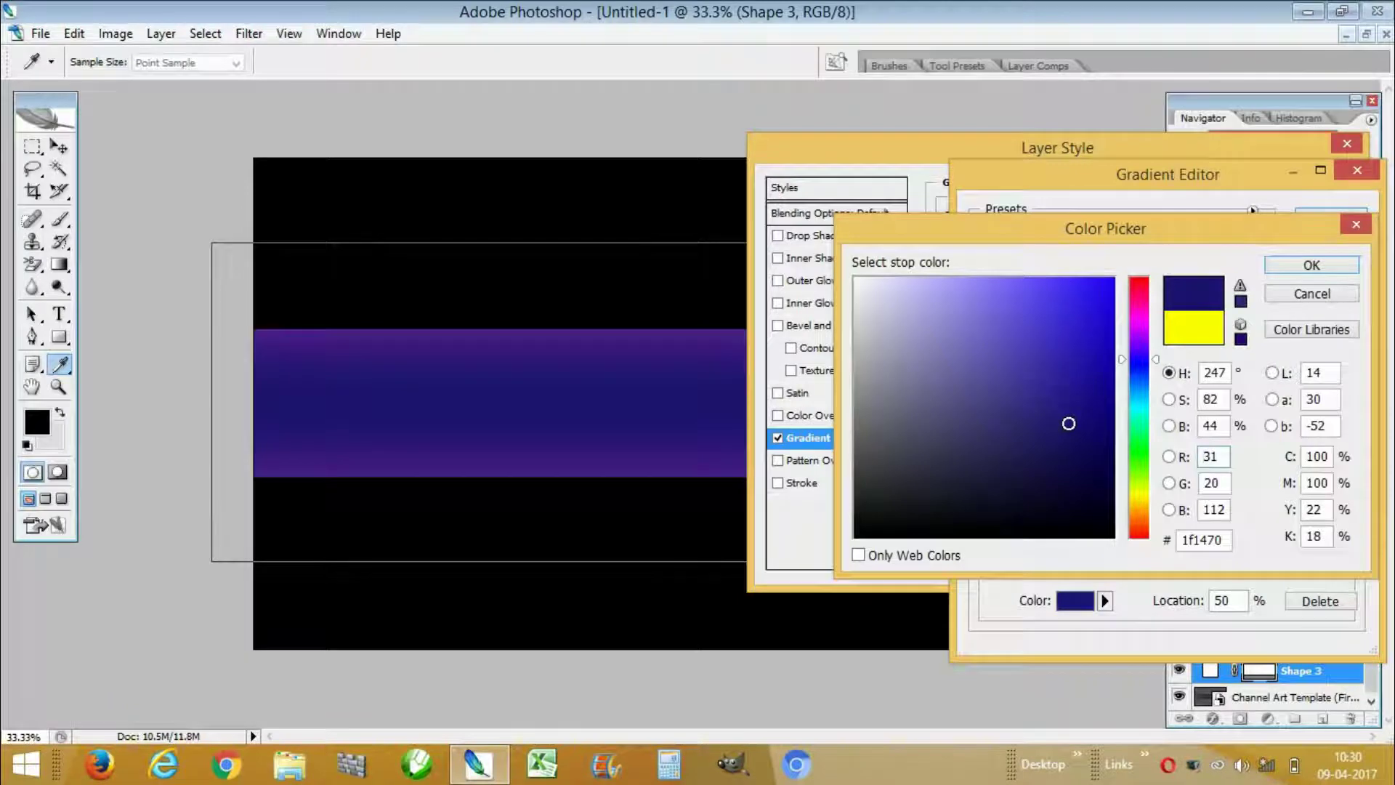
pyautogui.click(1316, 265)
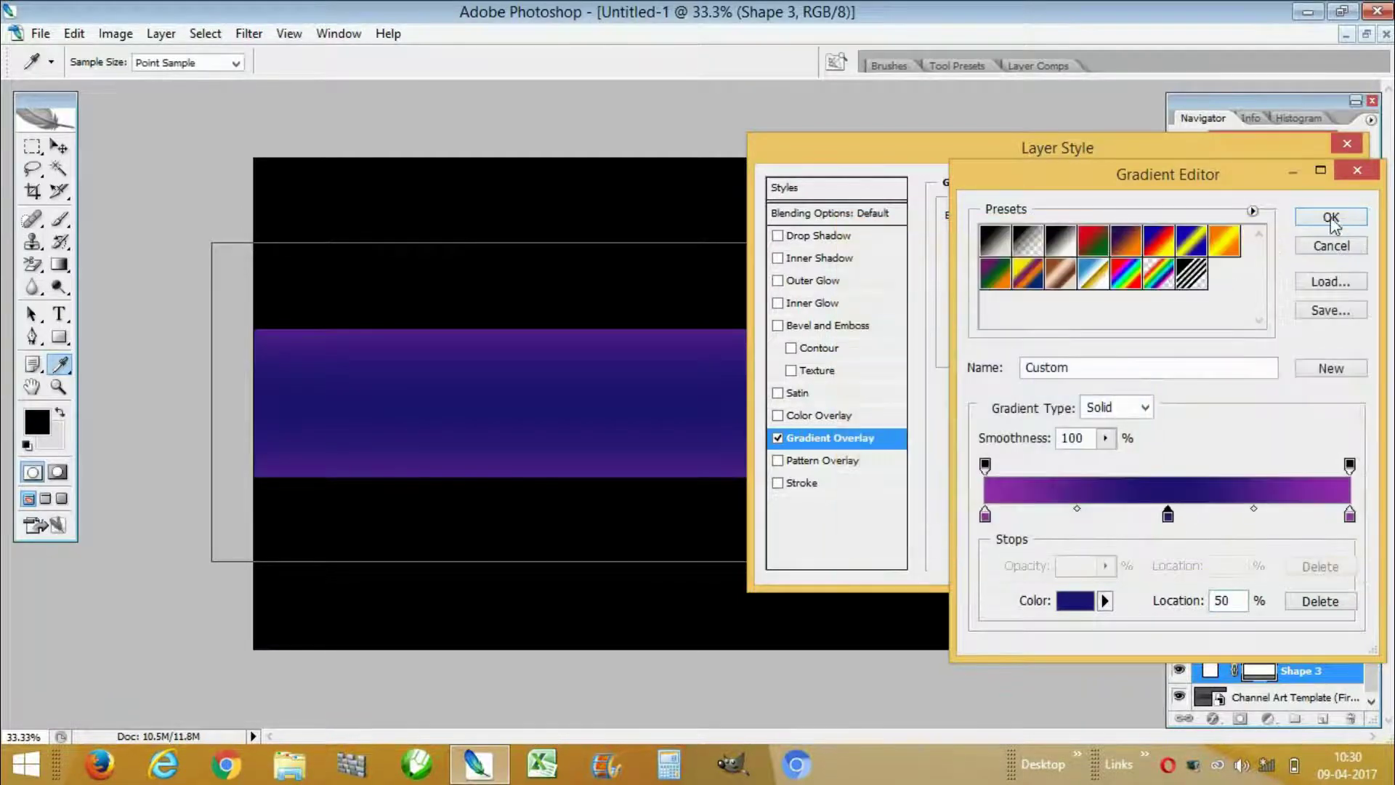
pyautogui.click(1331, 215)
pyautogui.click(1305, 190)
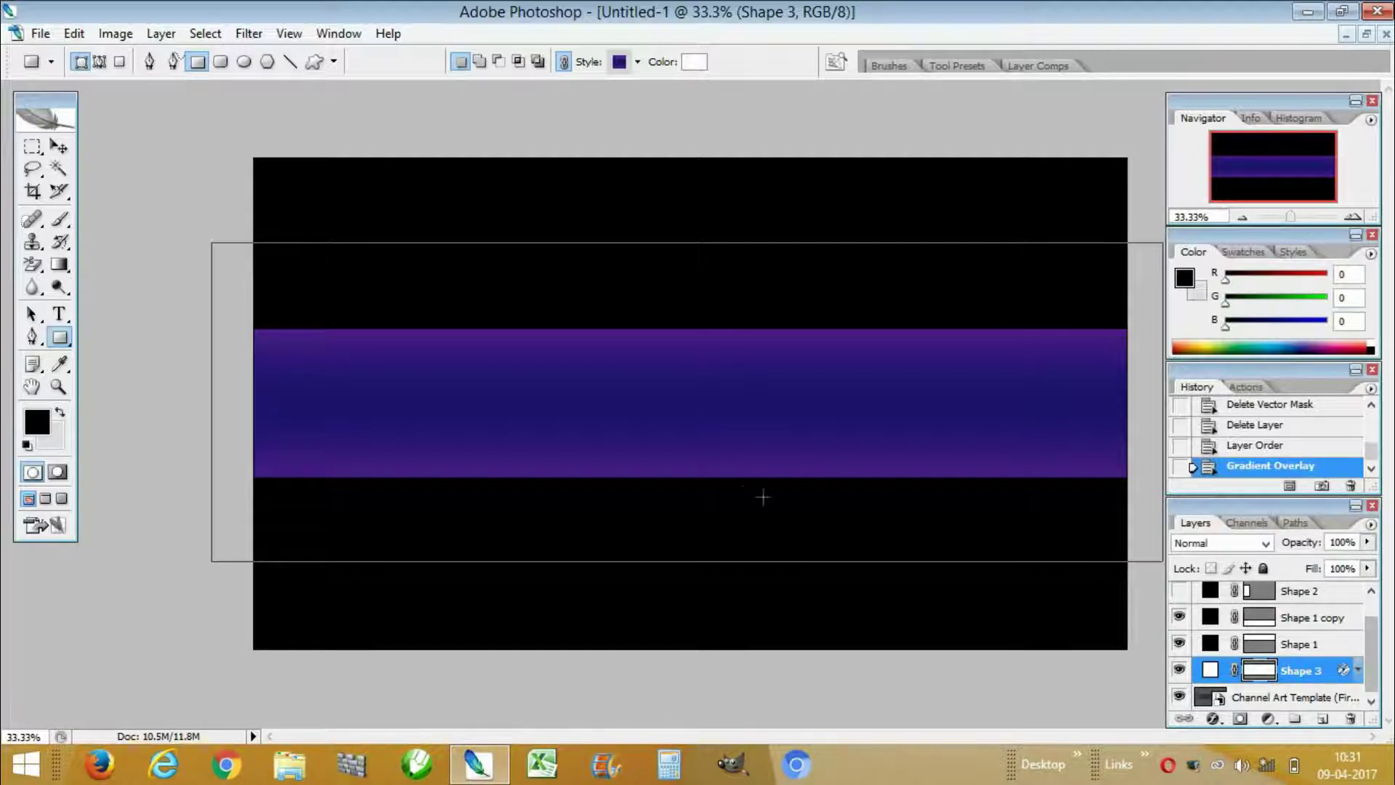
pyautogui.click(59, 318)
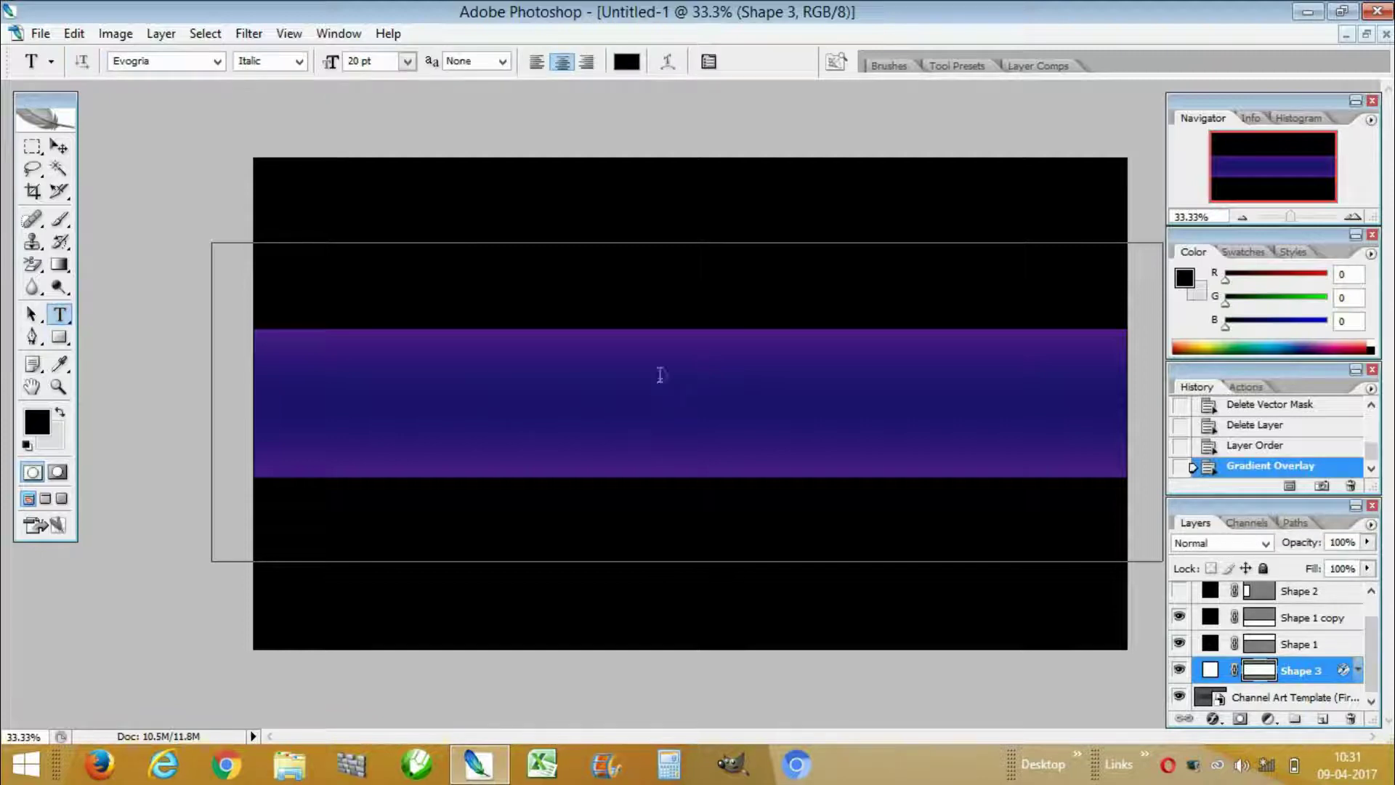
# Type the 'CLICK IT' title and move it onto the purple strip
pyautogui.click(166, 340)
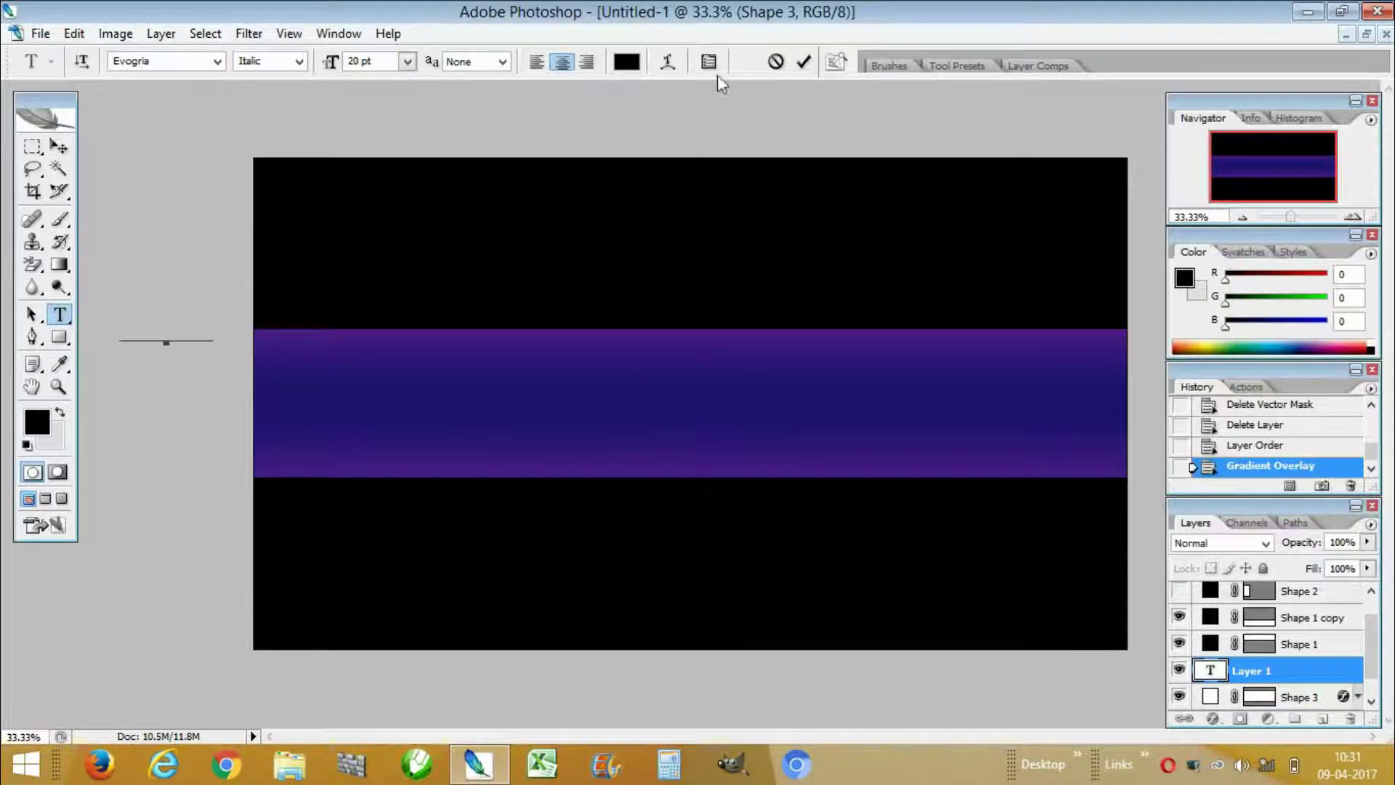
pyautogui.click(803, 61)
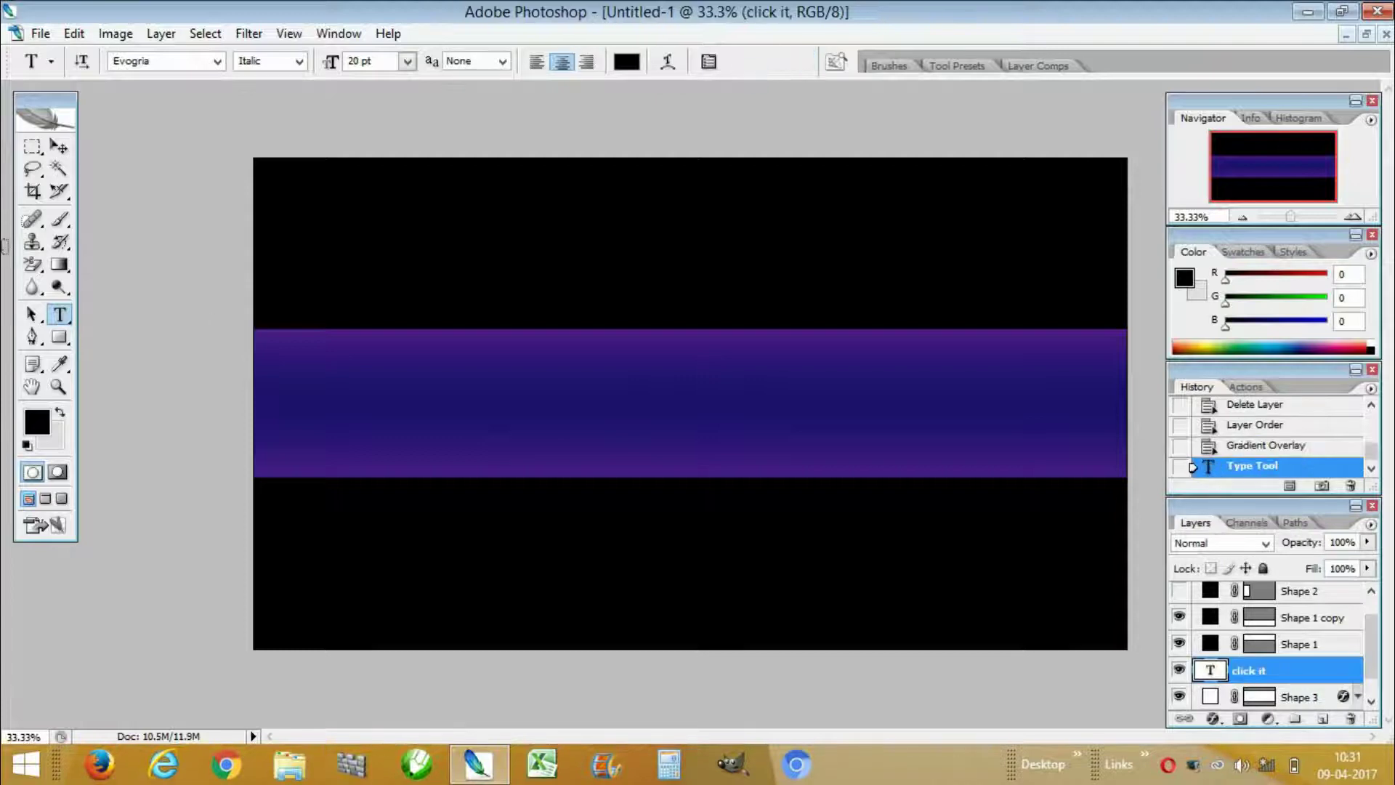
pyautogui.click(59, 147)
pyautogui.moveTo(166, 356); pyautogui.dragTo(660, 395)
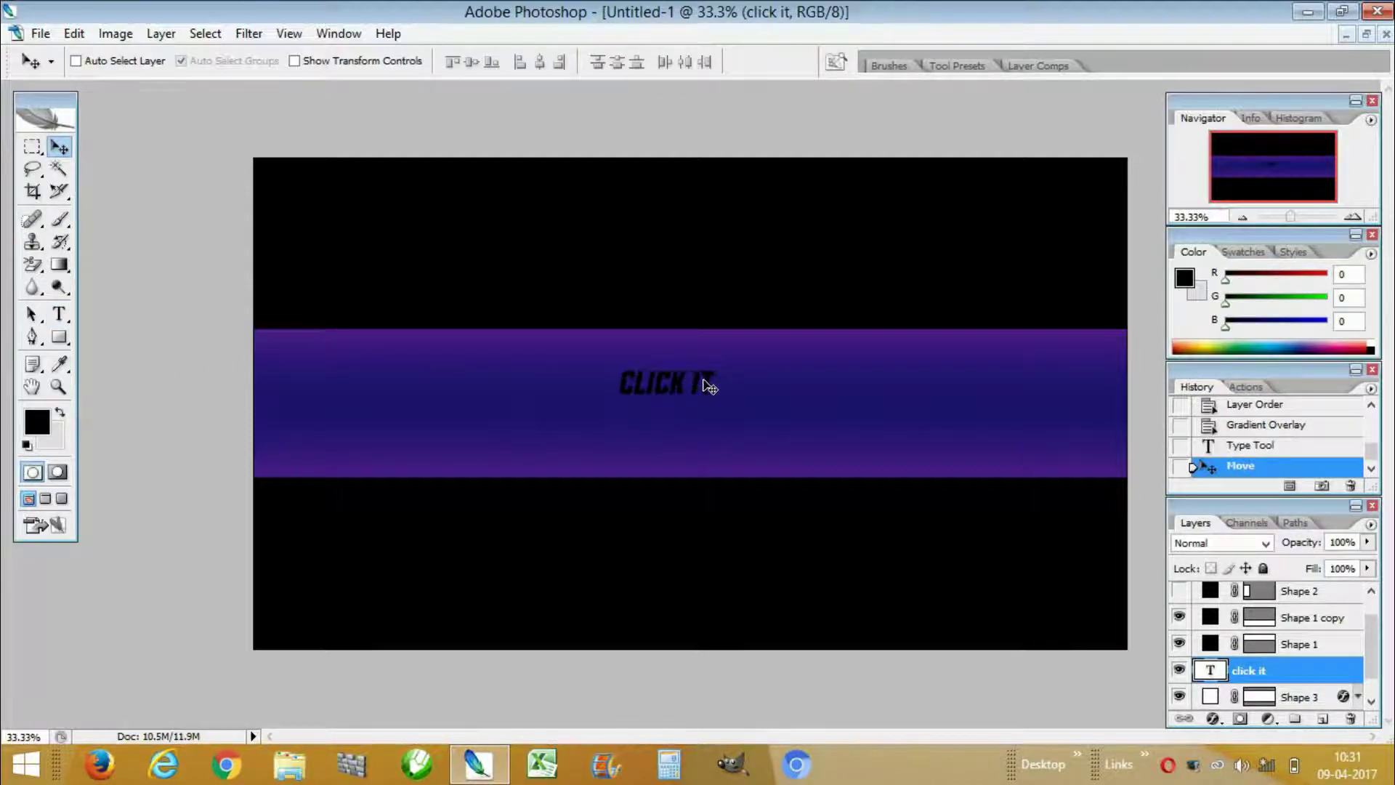
# Set the title to Call Of Ops Duty at 50 pt and centre it on the strip
pyautogui.click(59, 314)
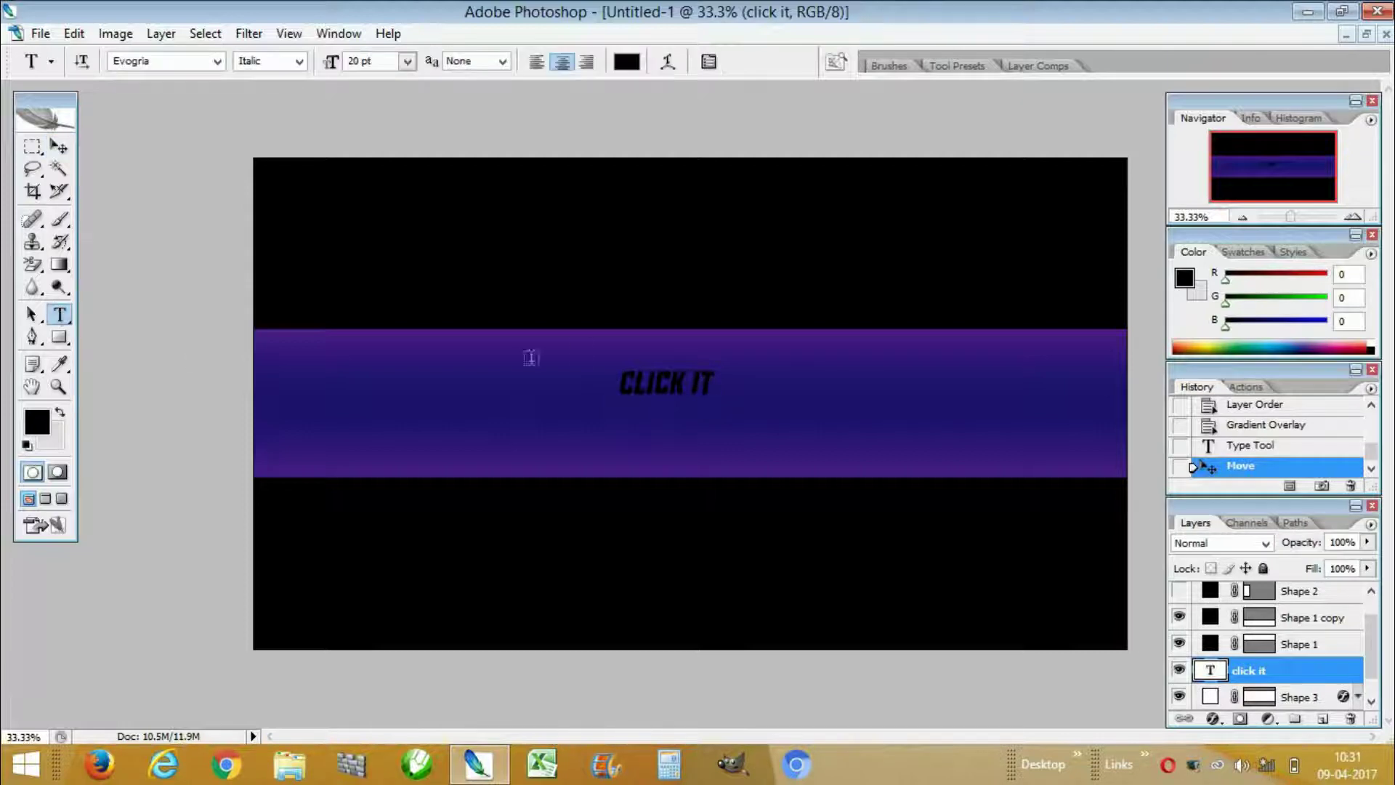
pyautogui.click(704, 372)
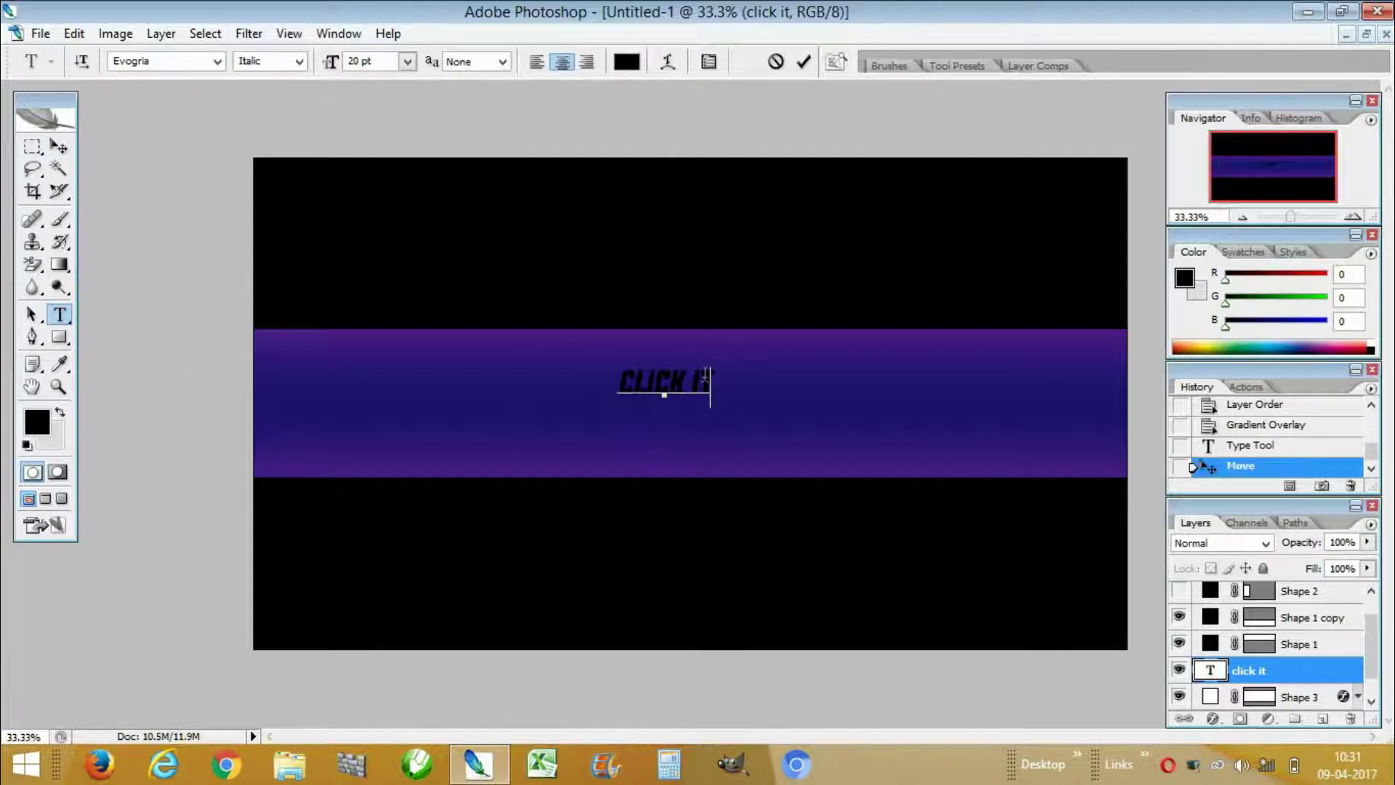
pyautogui.hotkey('ctrl', 'a')
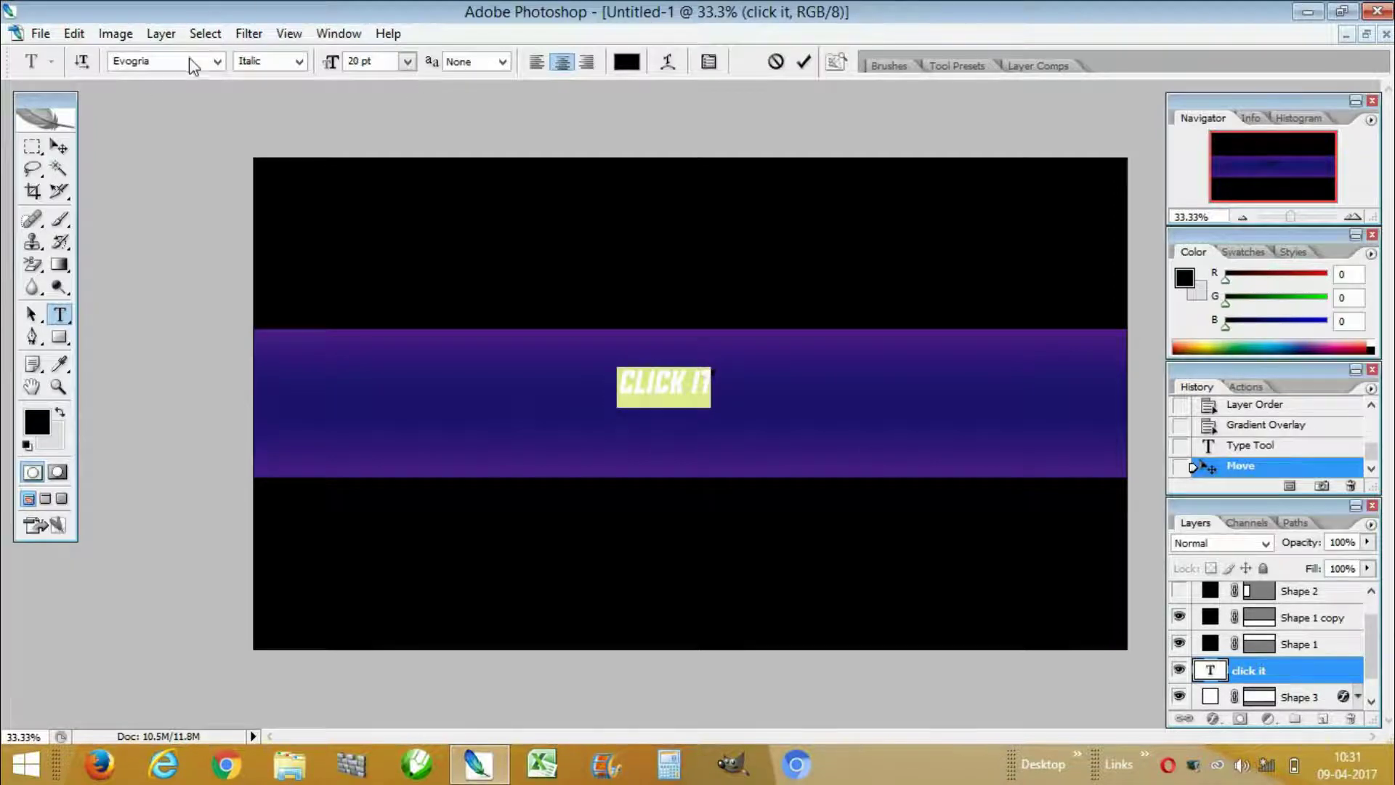
pyautogui.click(189, 58)
pyautogui.write('Ca')
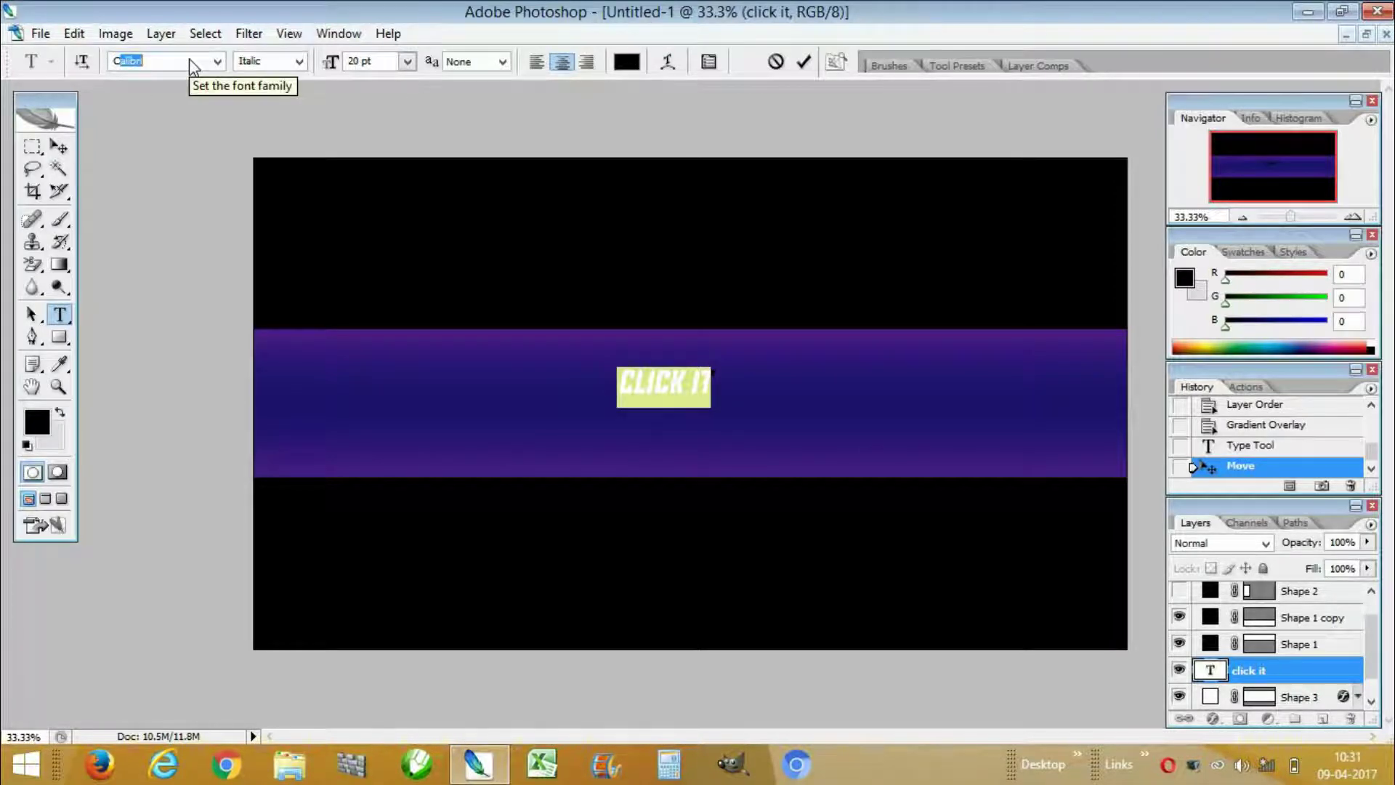
pyautogui.write('ll Of Ops Duty')
pyautogui.press('Return')
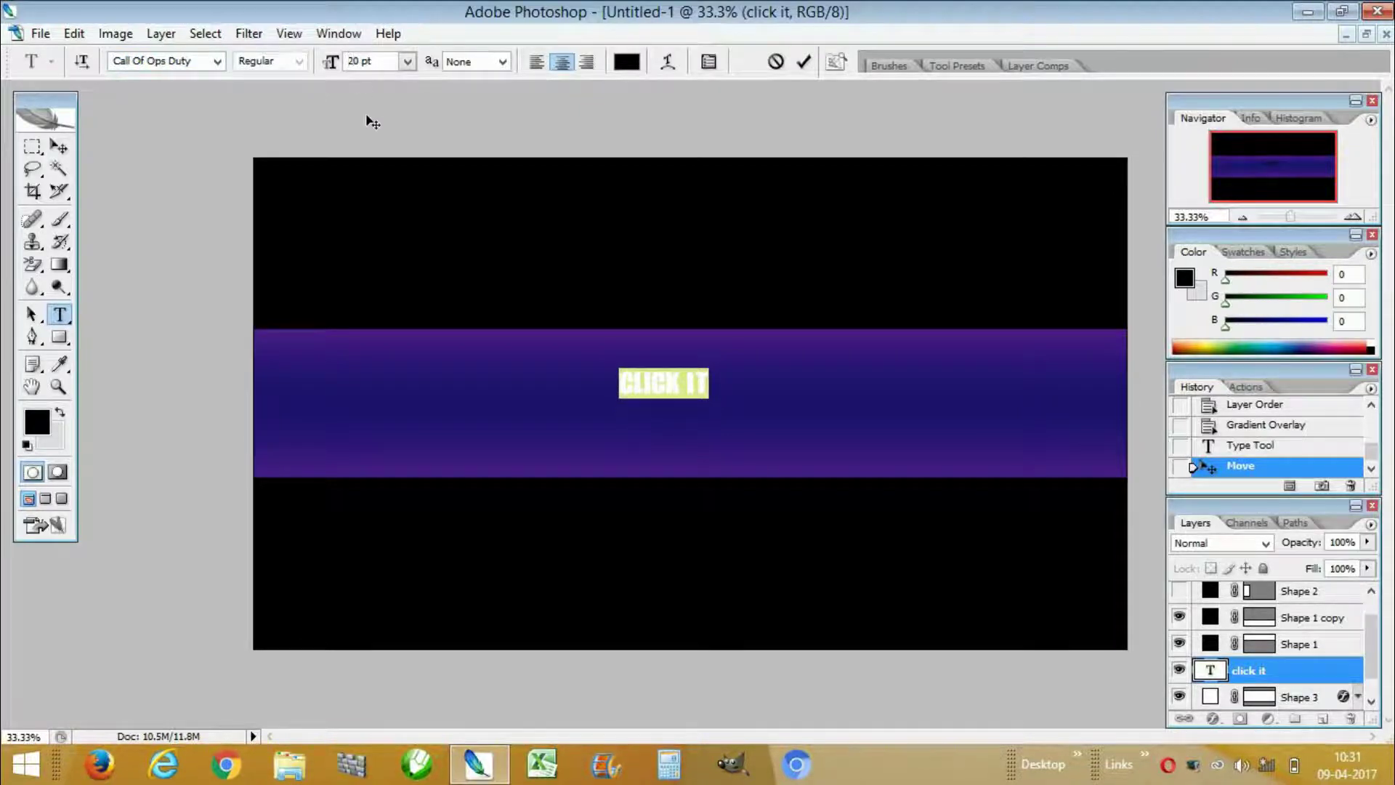
pyautogui.write('5')
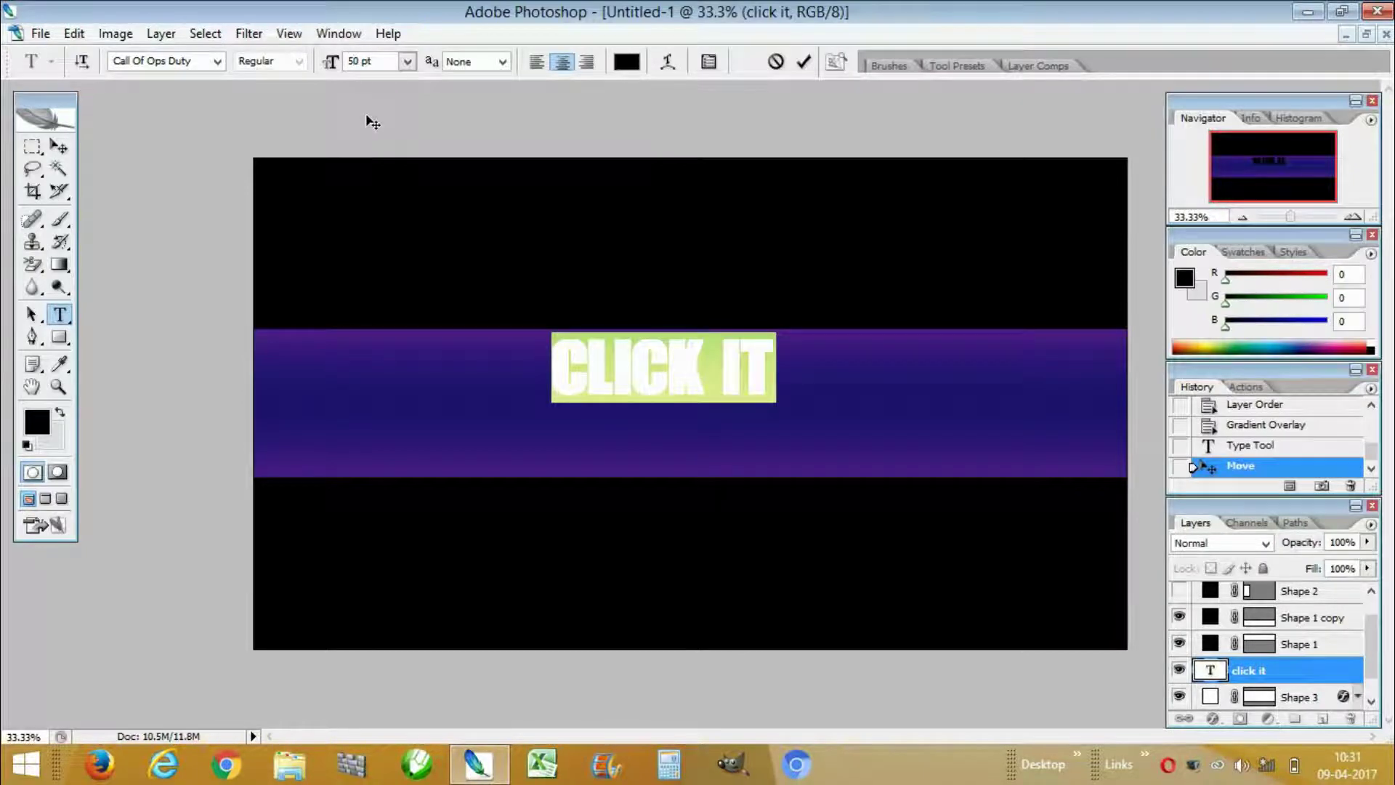
pyautogui.click(803, 63)
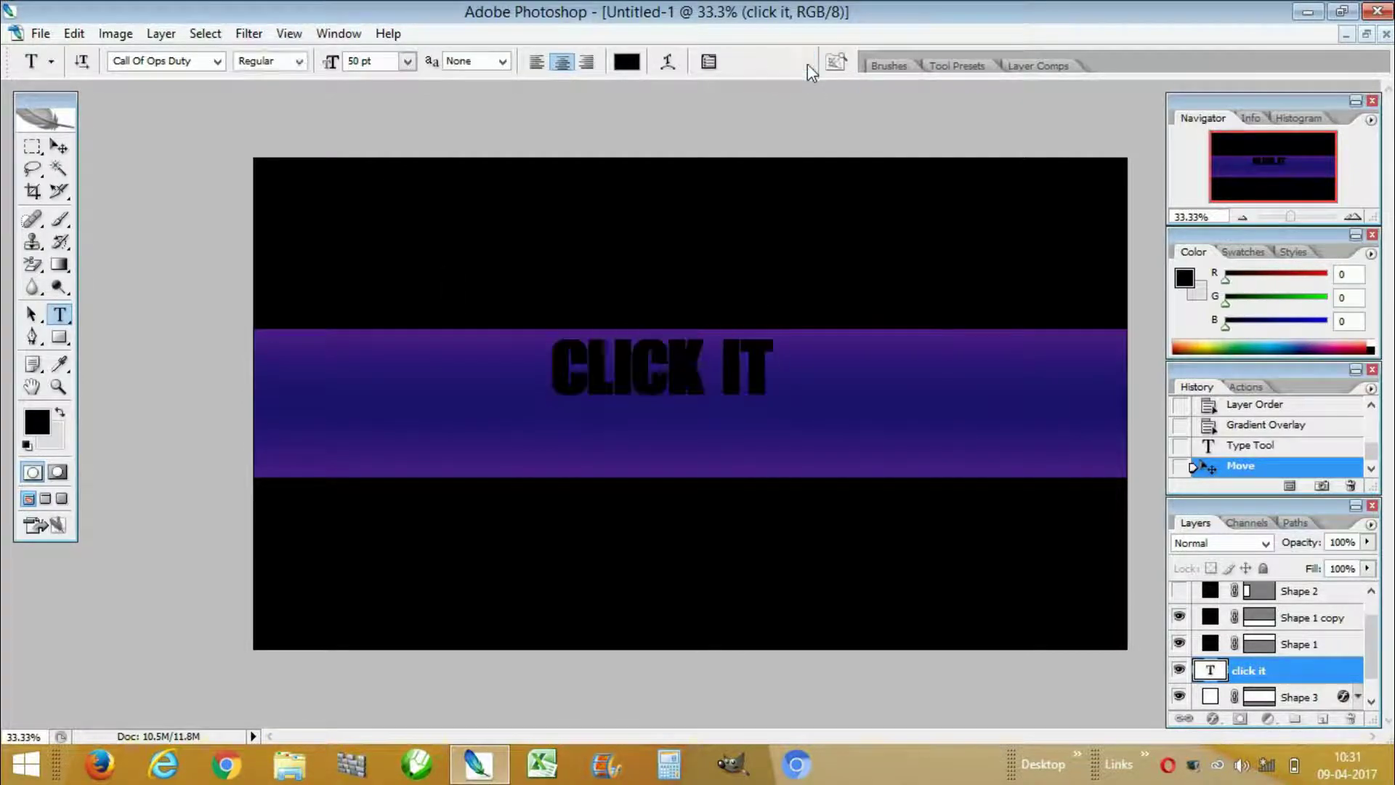
pyautogui.click(52, 151)
pyautogui.moveTo(681, 368); pyautogui.dragTo(736, 372)
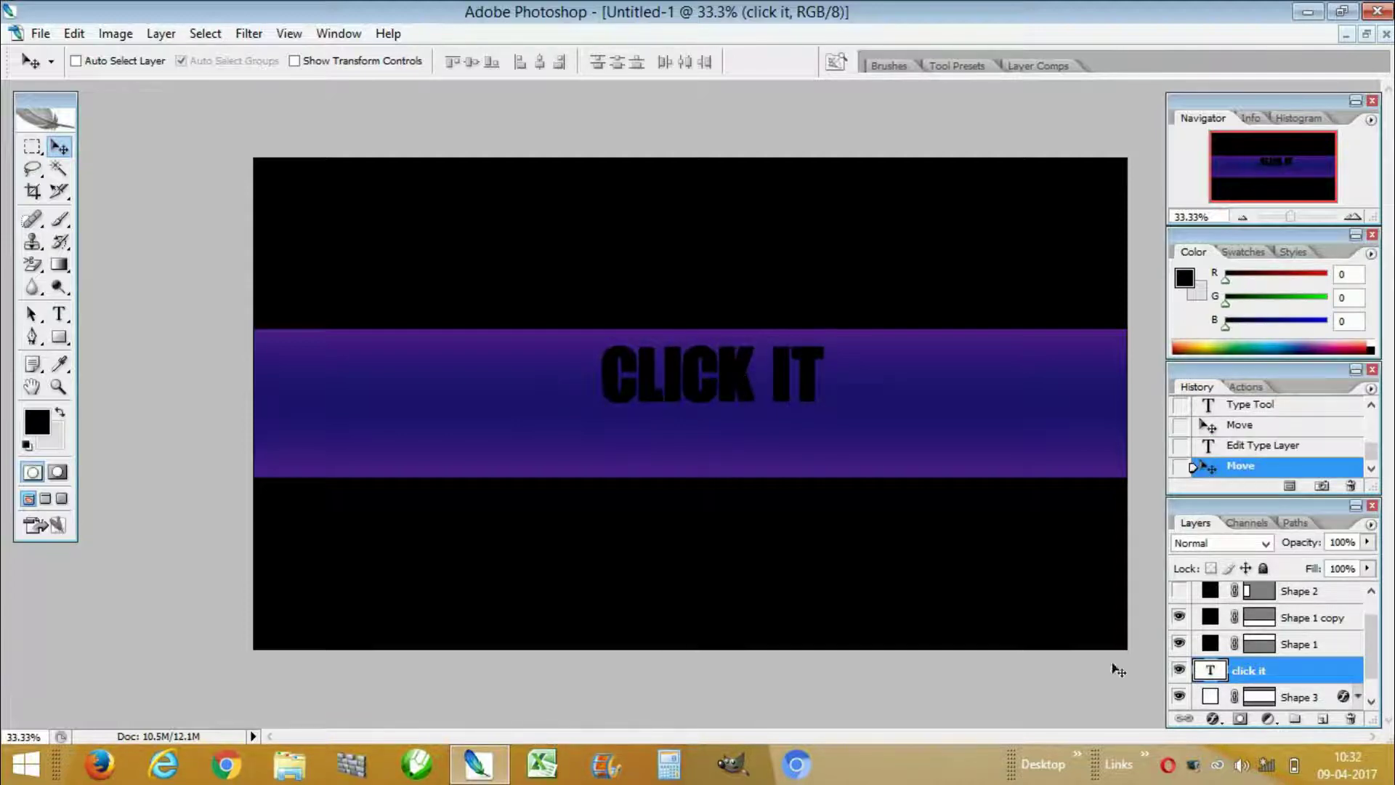
pyautogui.rightClick(1327, 678)
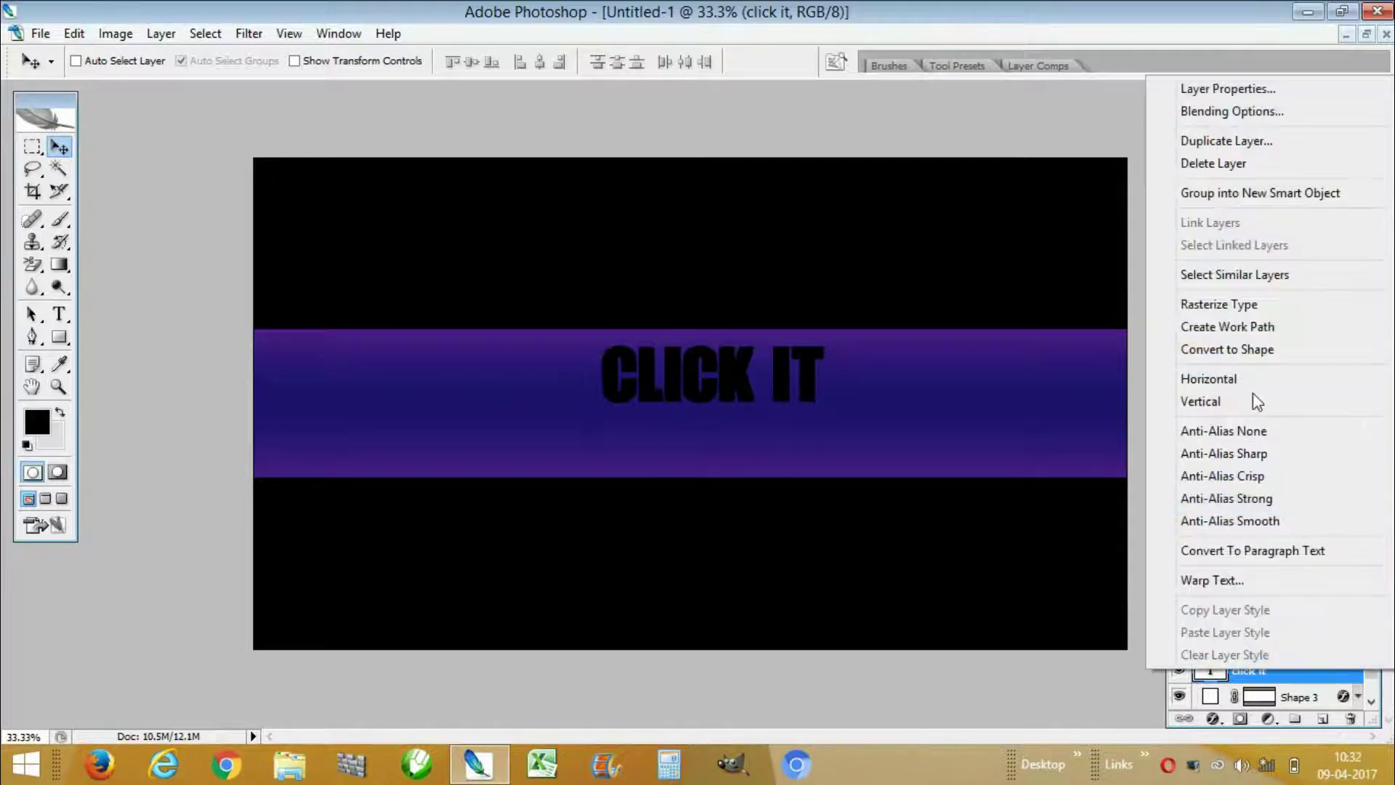
# Add a dark-to-white Gradient Overlay to the title, shifting its midpoint toward the dark end
pyautogui.click(1244, 113)
pyautogui.press('h')
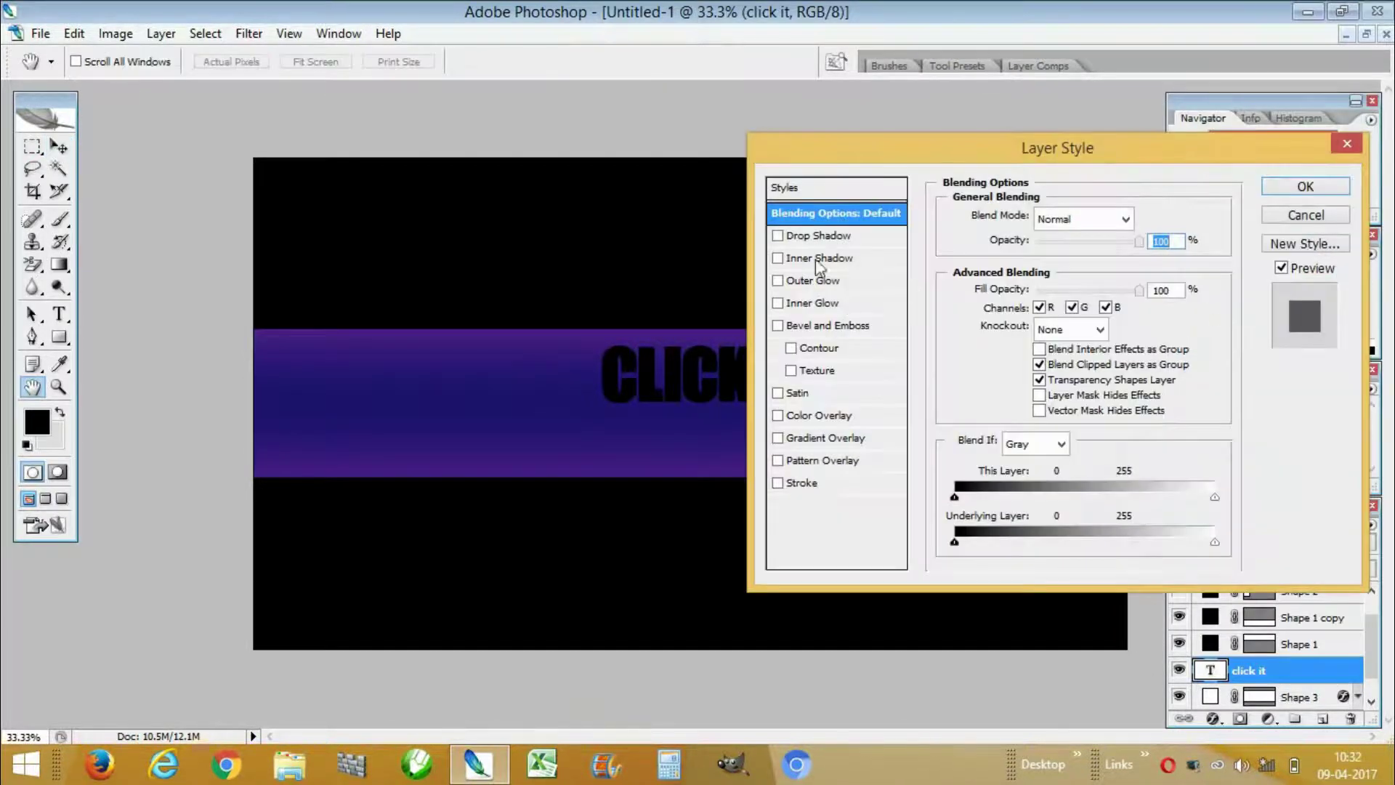
pyautogui.click(839, 438)
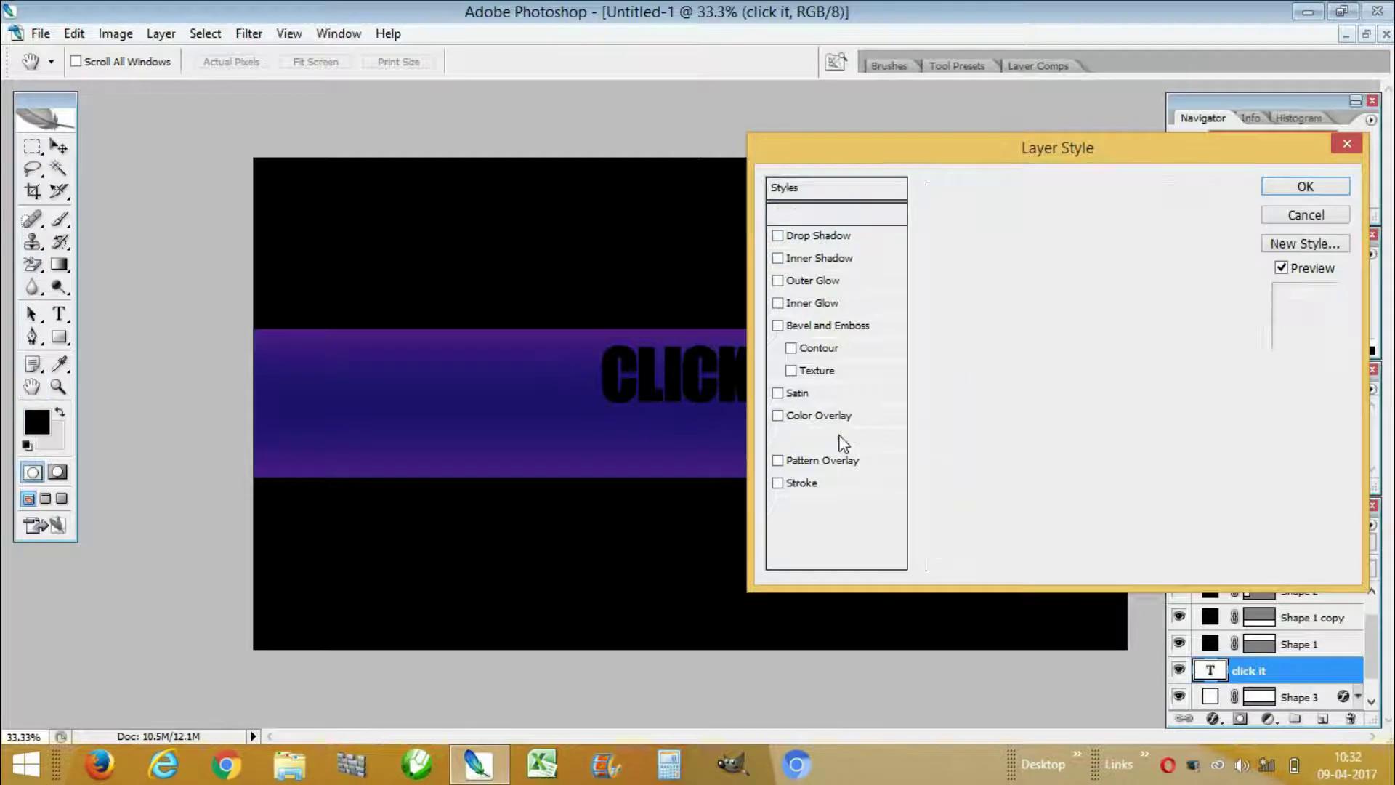
pyautogui.click(1082, 263)
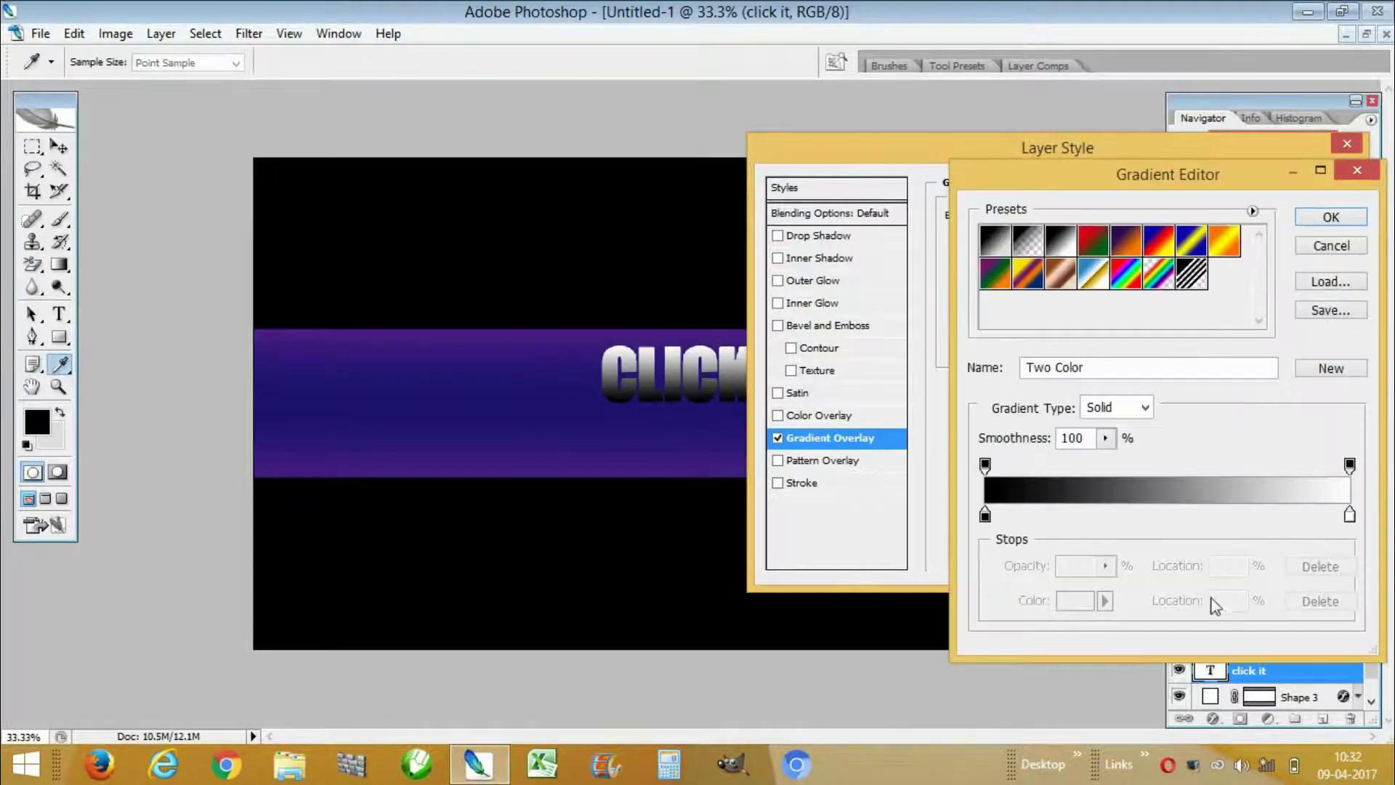
pyautogui.click(1350, 516)
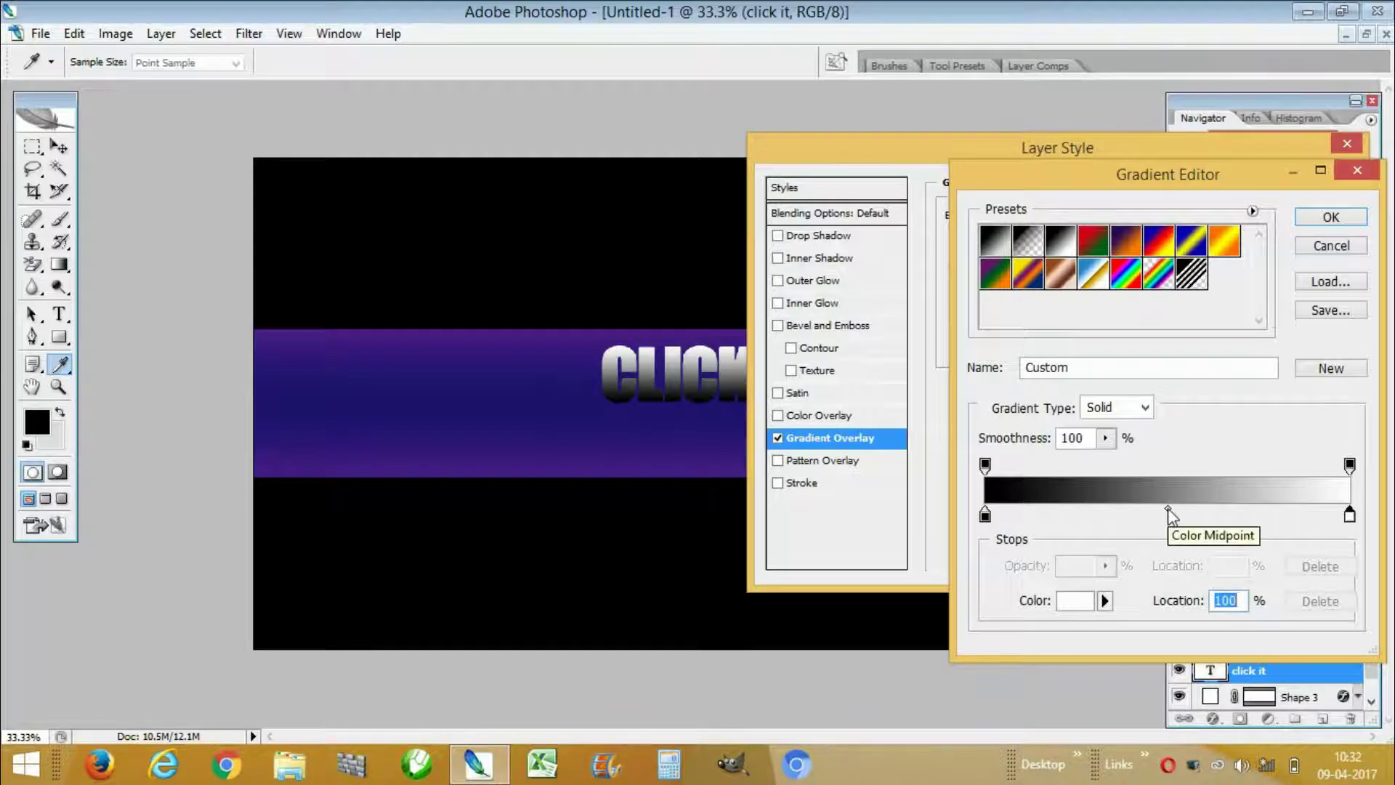
pyautogui.moveTo(1168, 510); pyautogui.dragTo(962, 517)
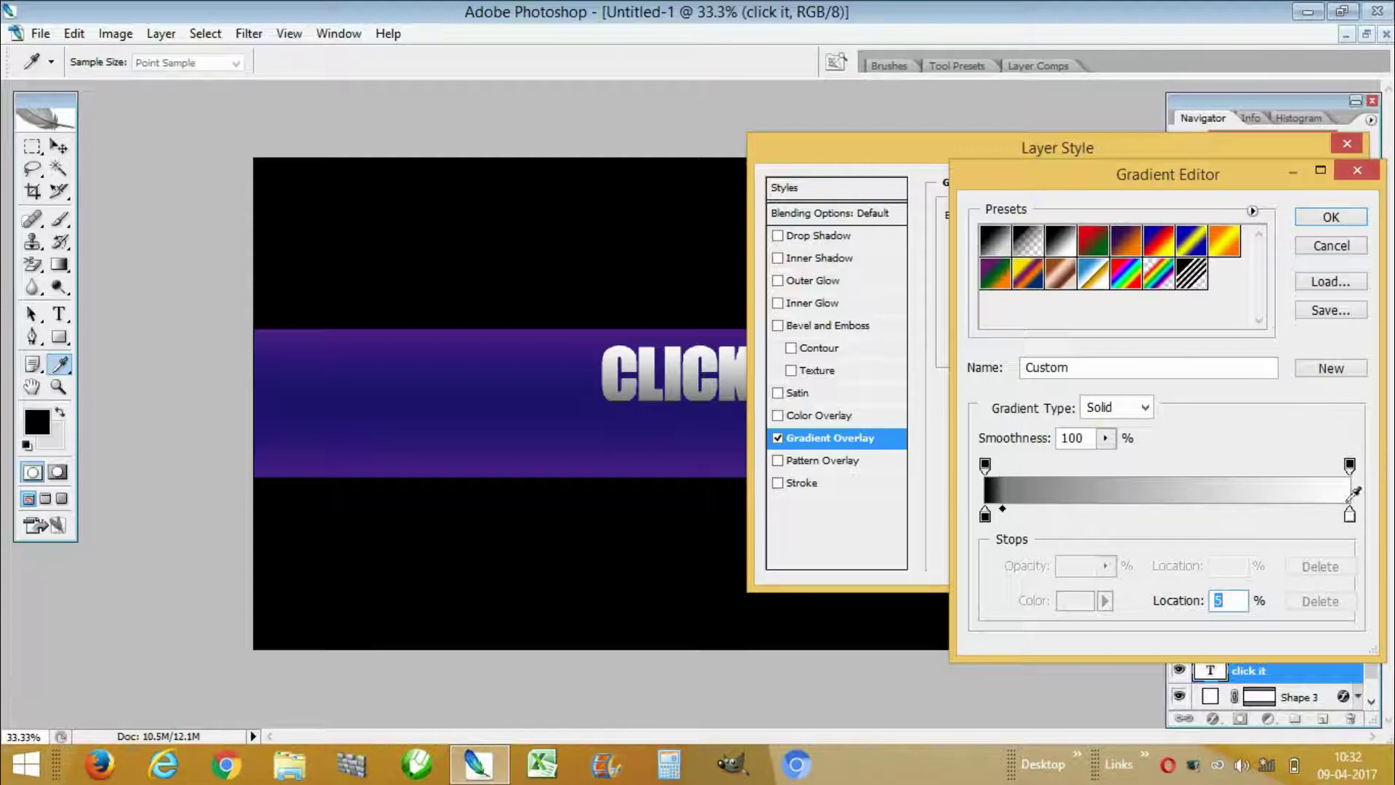
pyautogui.moveTo(1349, 517); pyautogui.dragTo(1331, 521)
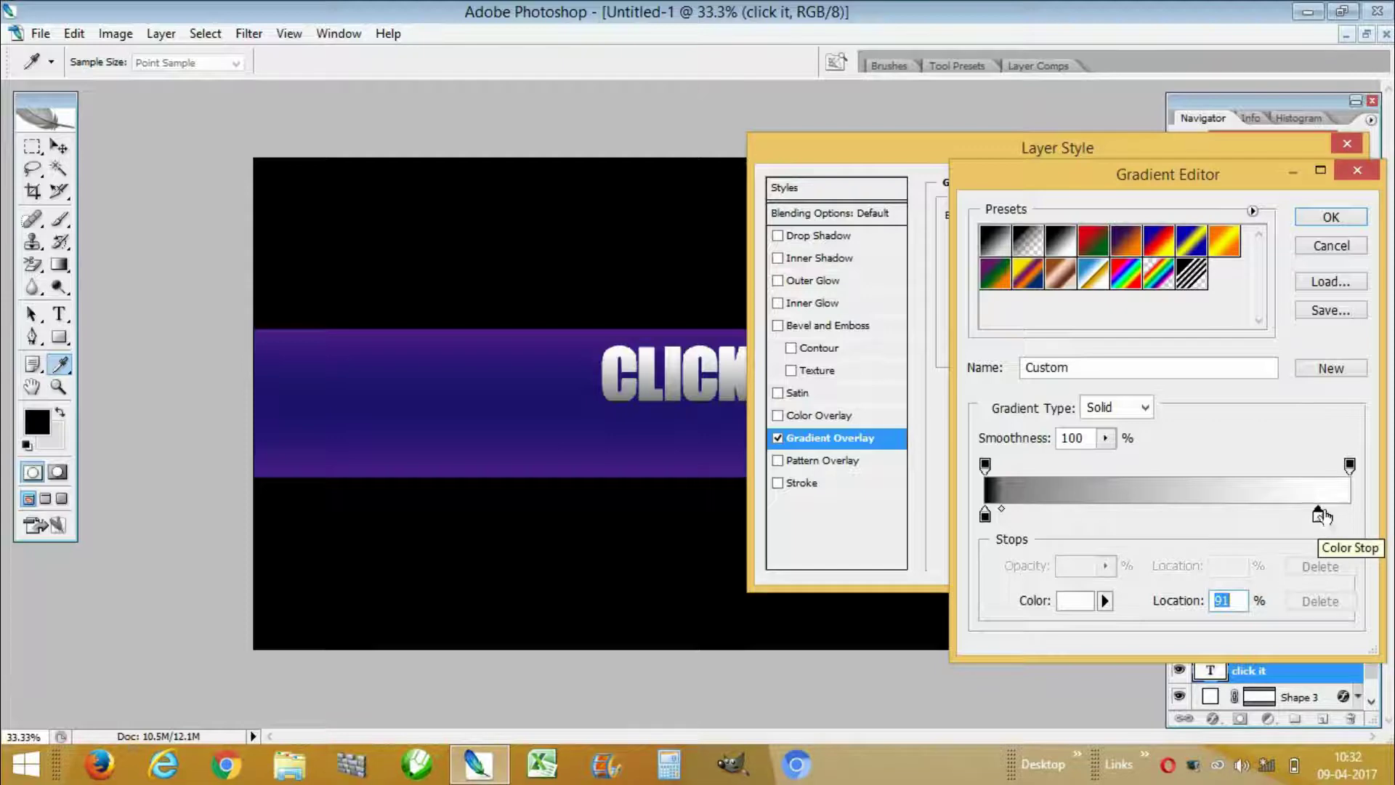
pyautogui.moveTo(1318, 516); pyautogui.dragTo(1349, 518)
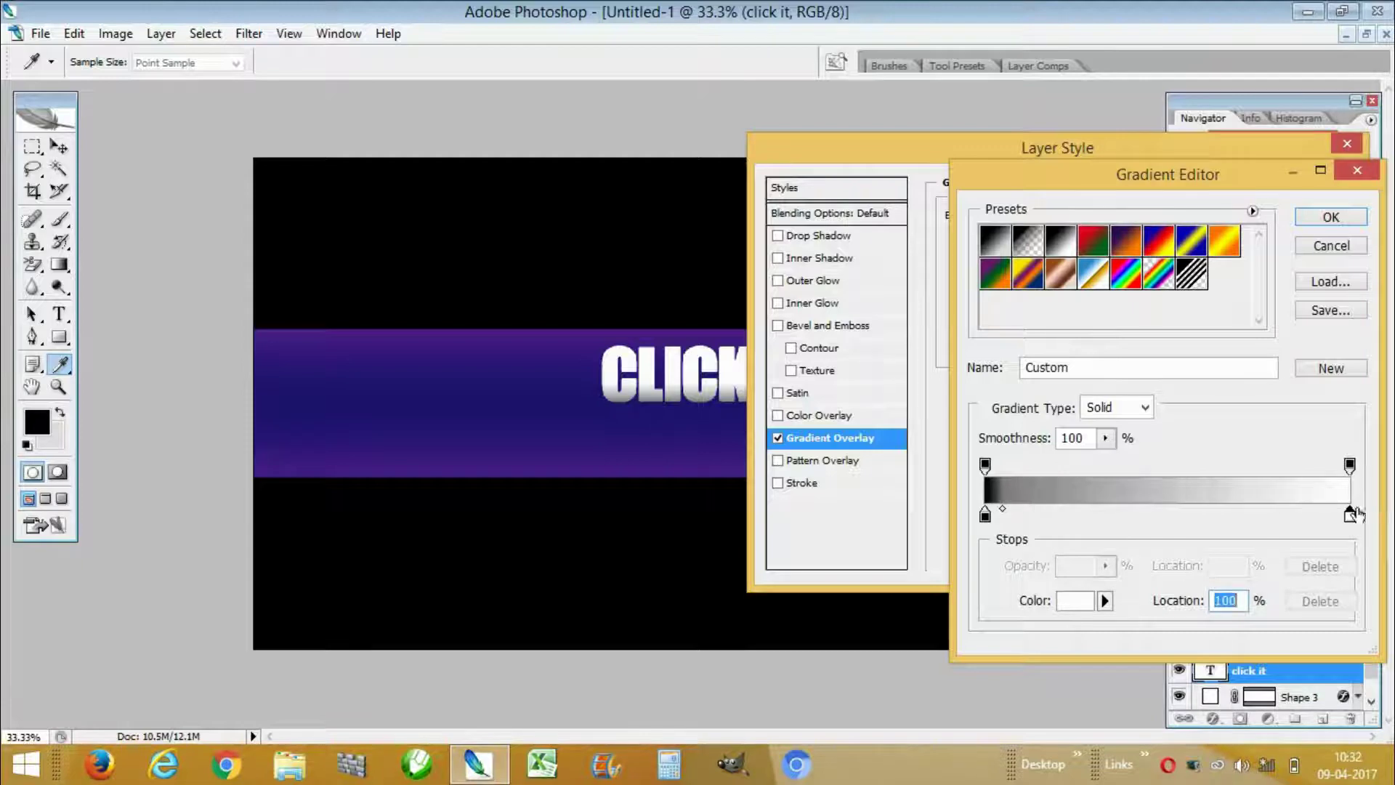
pyautogui.click(985, 514)
pyautogui.moveTo(1166, 509); pyautogui.dragTo(1002, 509)
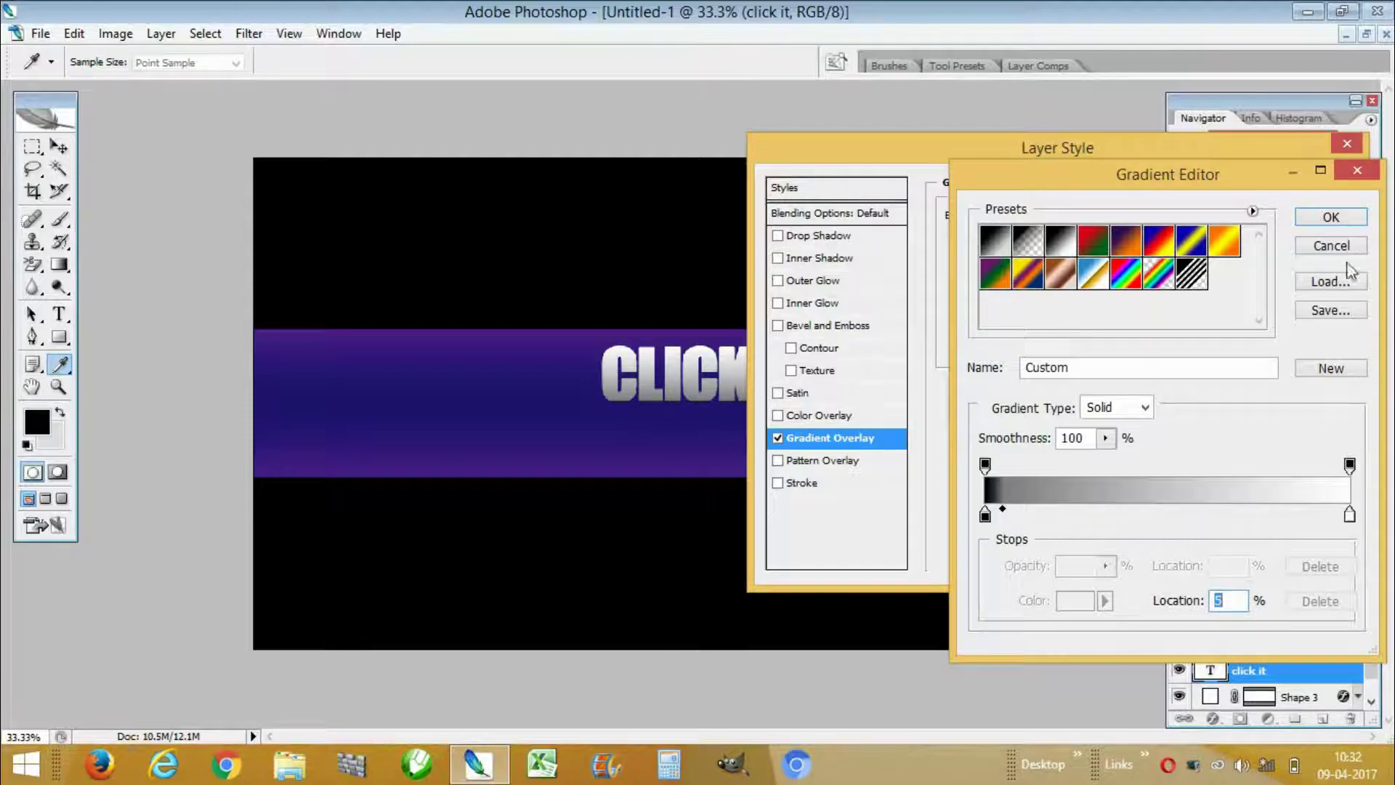
pyautogui.click(1331, 218)
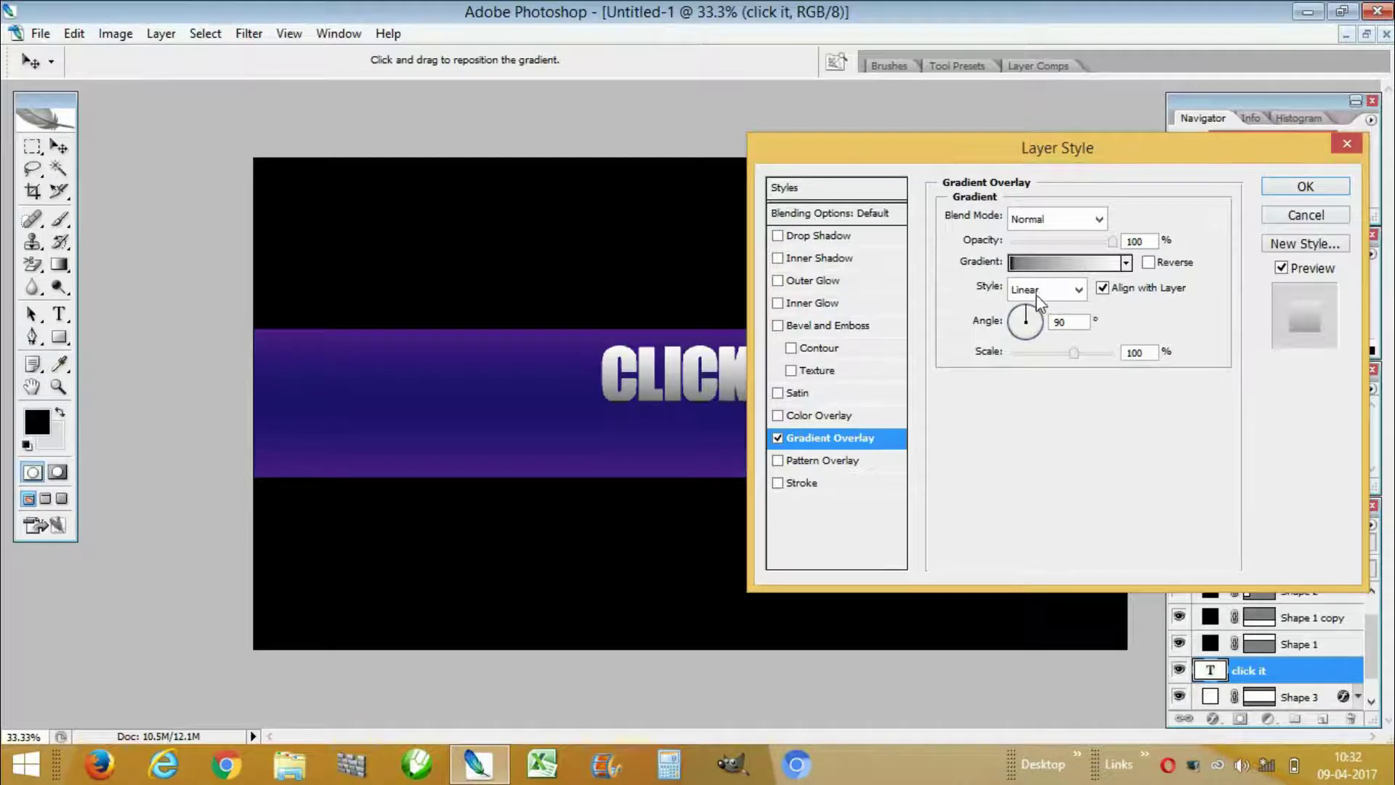
# Change the gradient's dark stop to very dark grey-brown 403636 and apply the overlay
pyautogui.click(1046, 263)
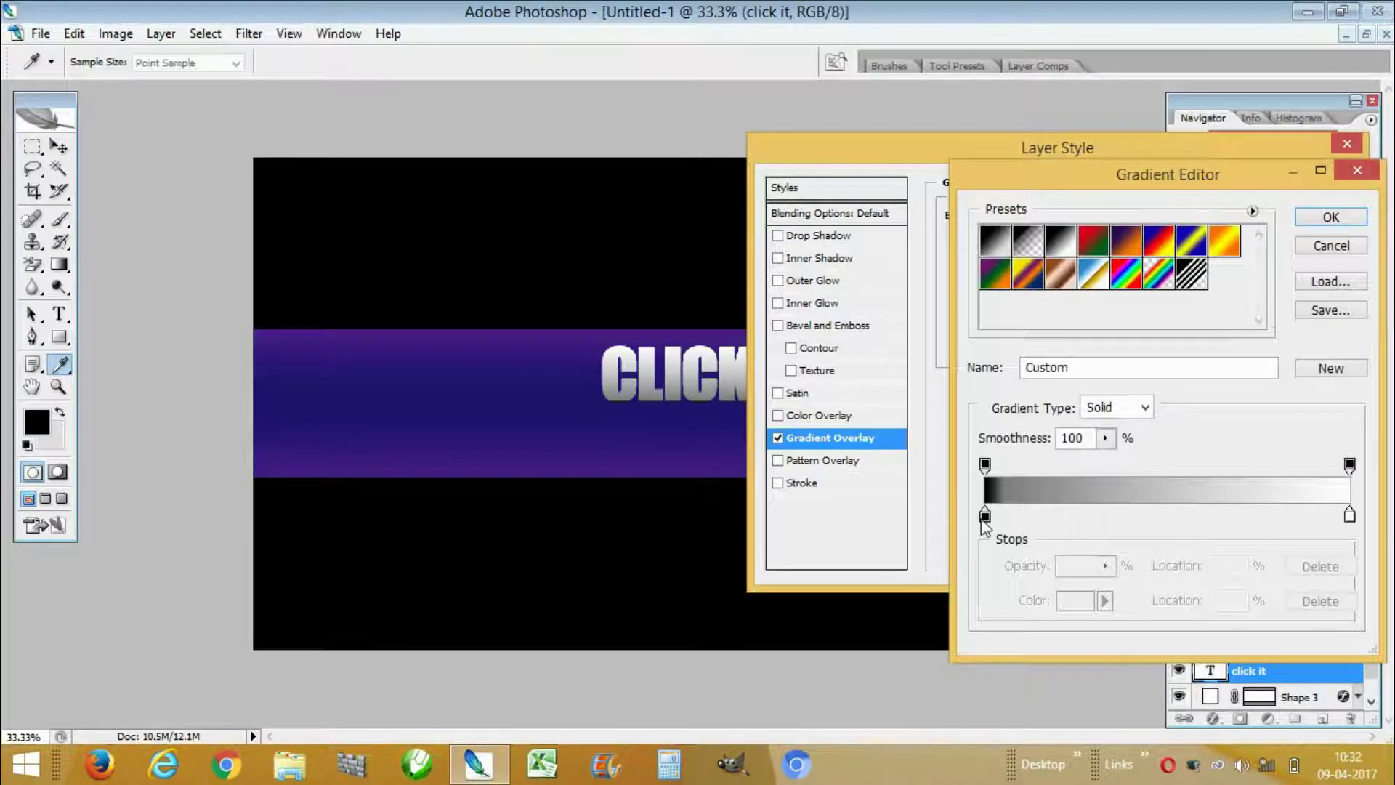
pyautogui.click(985, 516)
pyautogui.click(1074, 601)
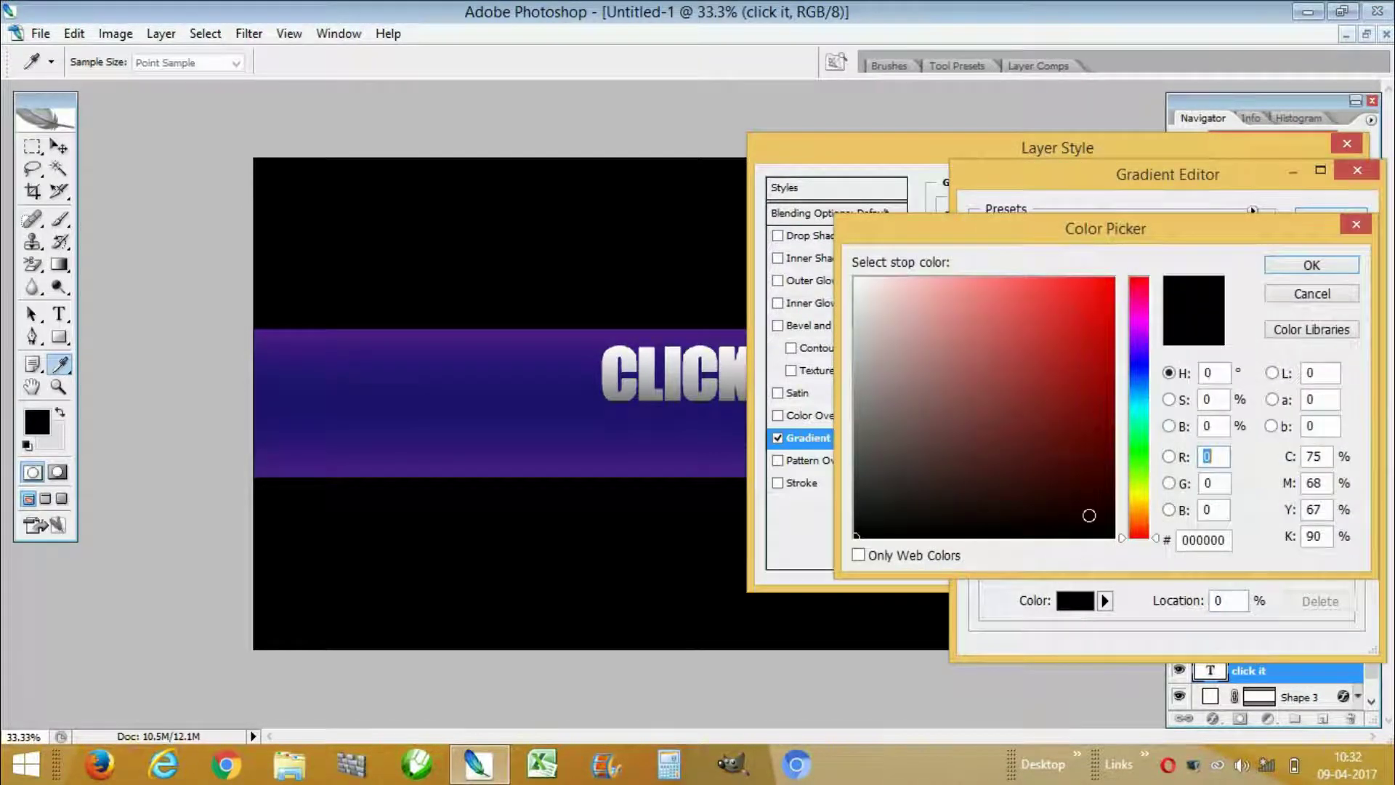
pyautogui.click(895, 465)
pyautogui.moveTo(896, 465); pyautogui.dragTo(901, 455)
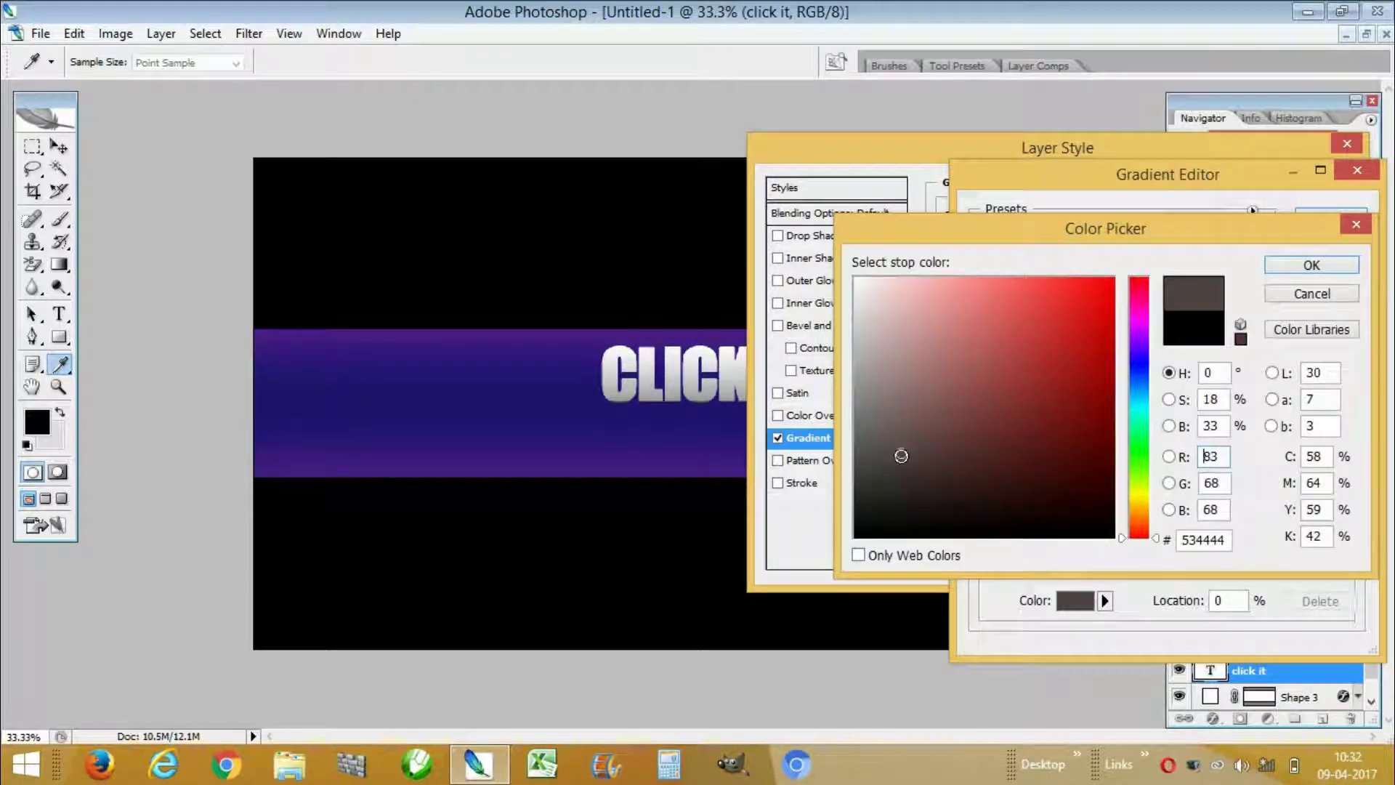
pyautogui.click(619, 379)
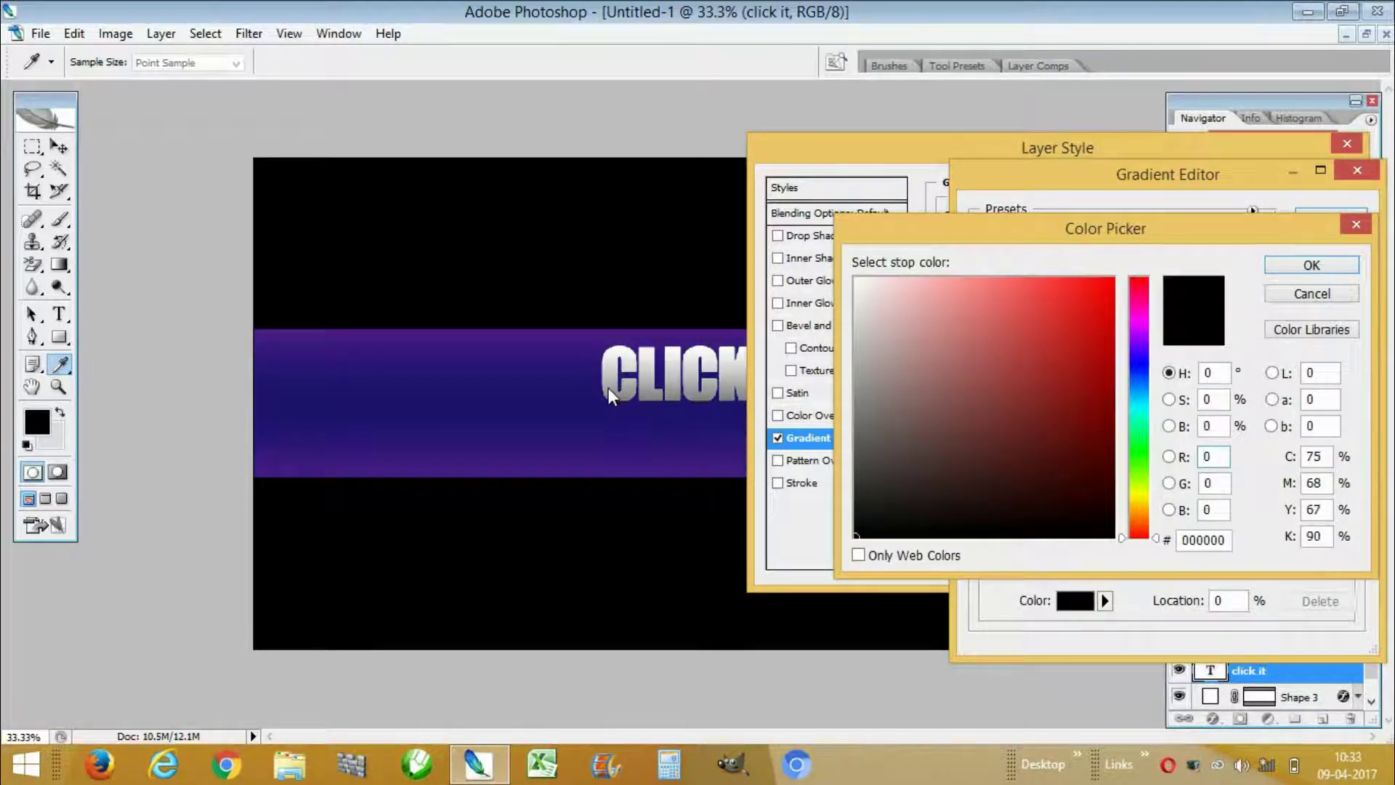
pyautogui.moveTo(894, 470)
pyautogui.mouseDown()
pyautogui.moveTo(897, 429)
pyautogui.moveTo(903, 464)
pyautogui.moveTo(925, 477)
pyautogui.moveTo(918, 492)
pyautogui.mouseUp()
pyautogui.click(1317, 265)
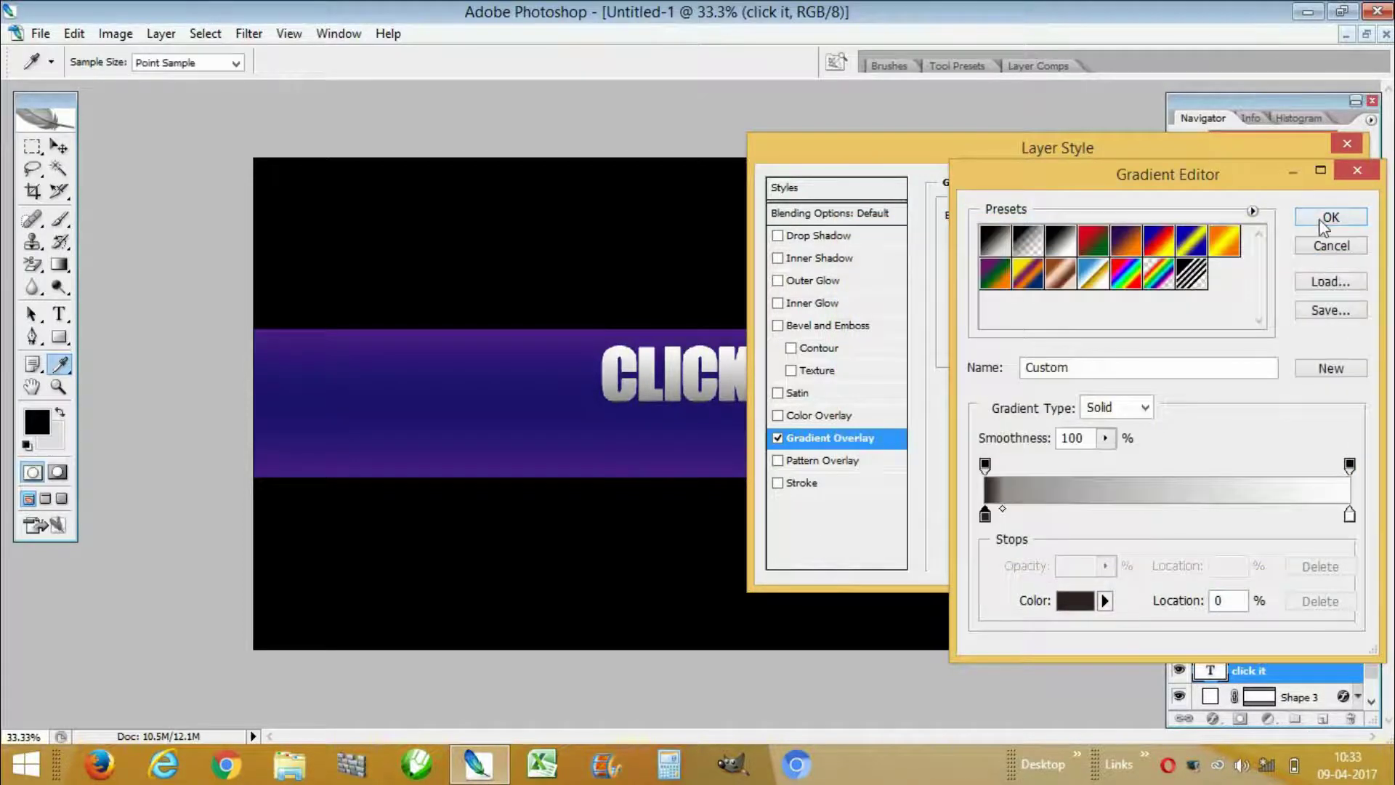
pyautogui.click(1314, 219)
pyautogui.click(1308, 189)
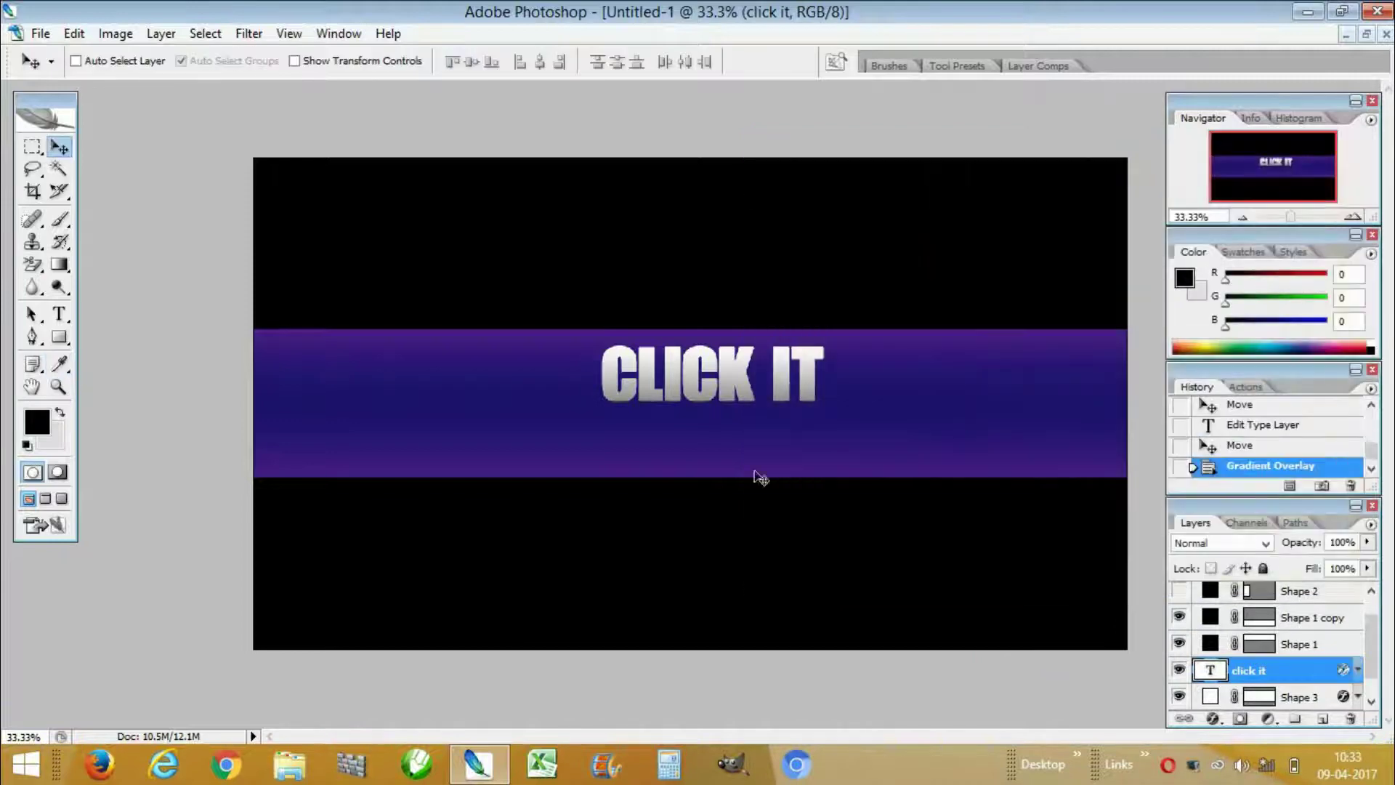
# Give the title a drop shadow with 100% opacity, 0 distance, spread 55 and size 51 px
pyautogui.rightClick(1304, 674)
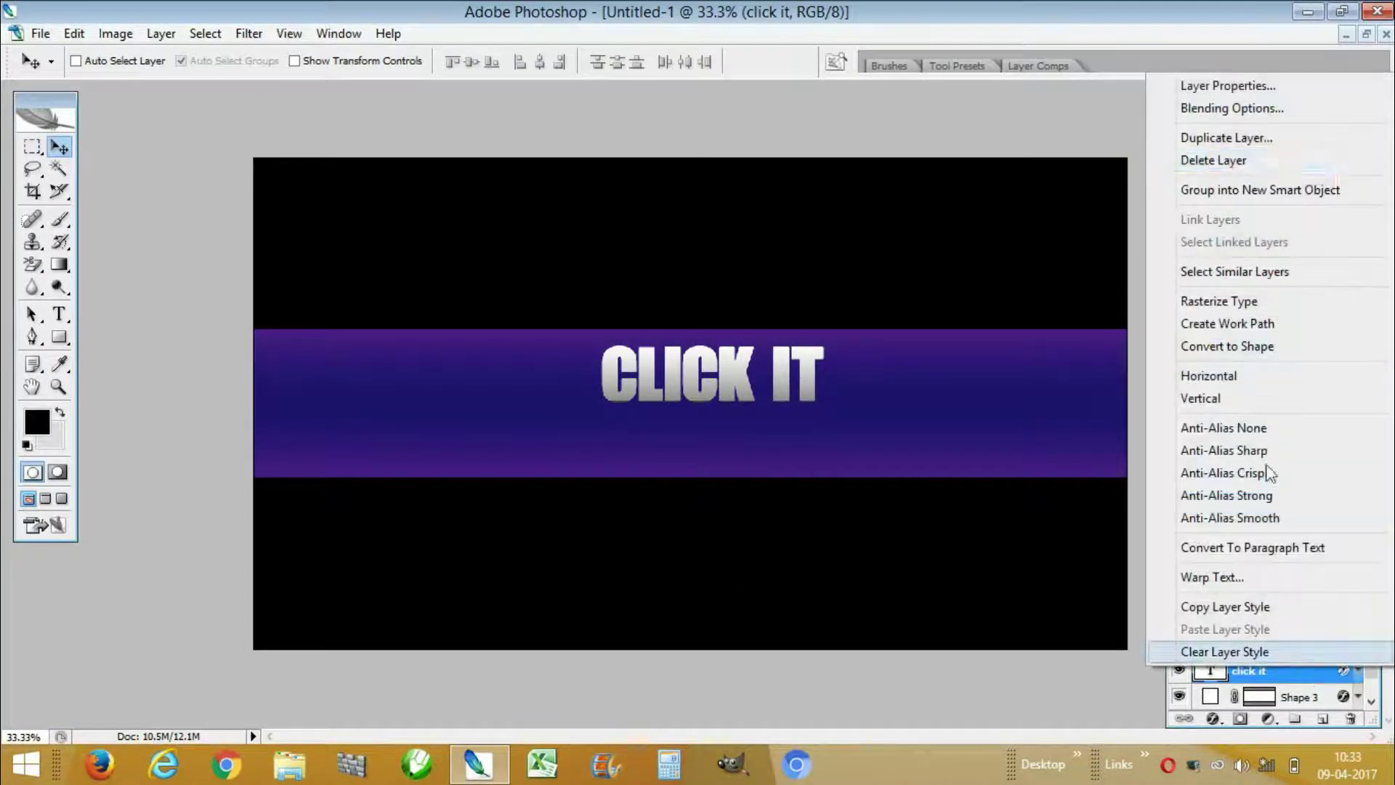
pyautogui.press('Escape')
pyautogui.press('h')
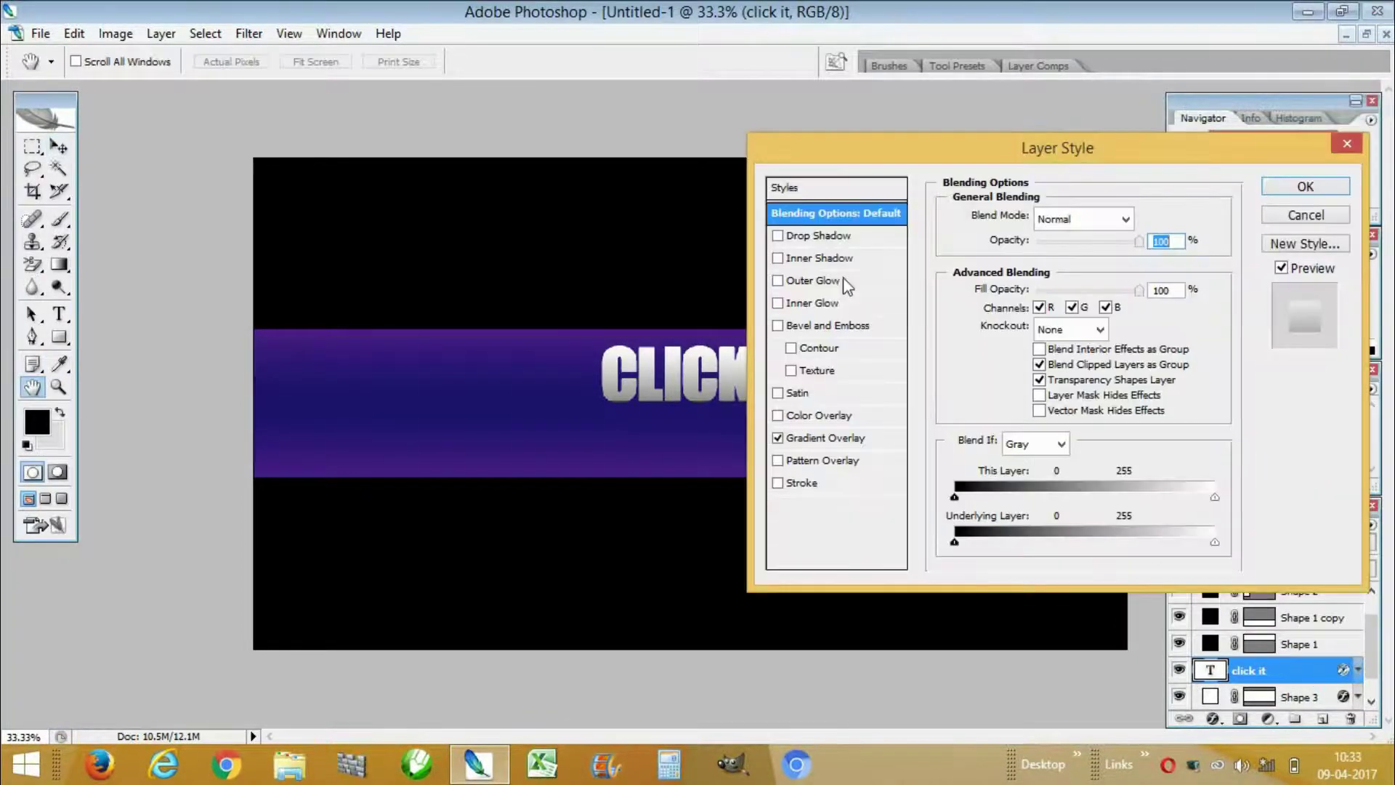
pyautogui.click(819, 235)
pyautogui.moveTo(1087, 241); pyautogui.dragTo(1163, 242)
pyautogui.moveTo(1014, 305); pyautogui.dragTo(1039, 352)
pyautogui.moveTo(1071, 148); pyautogui.dragTo(975, 249)
pyautogui.moveTo(792, 473); pyautogui.dragTo(420, 176)
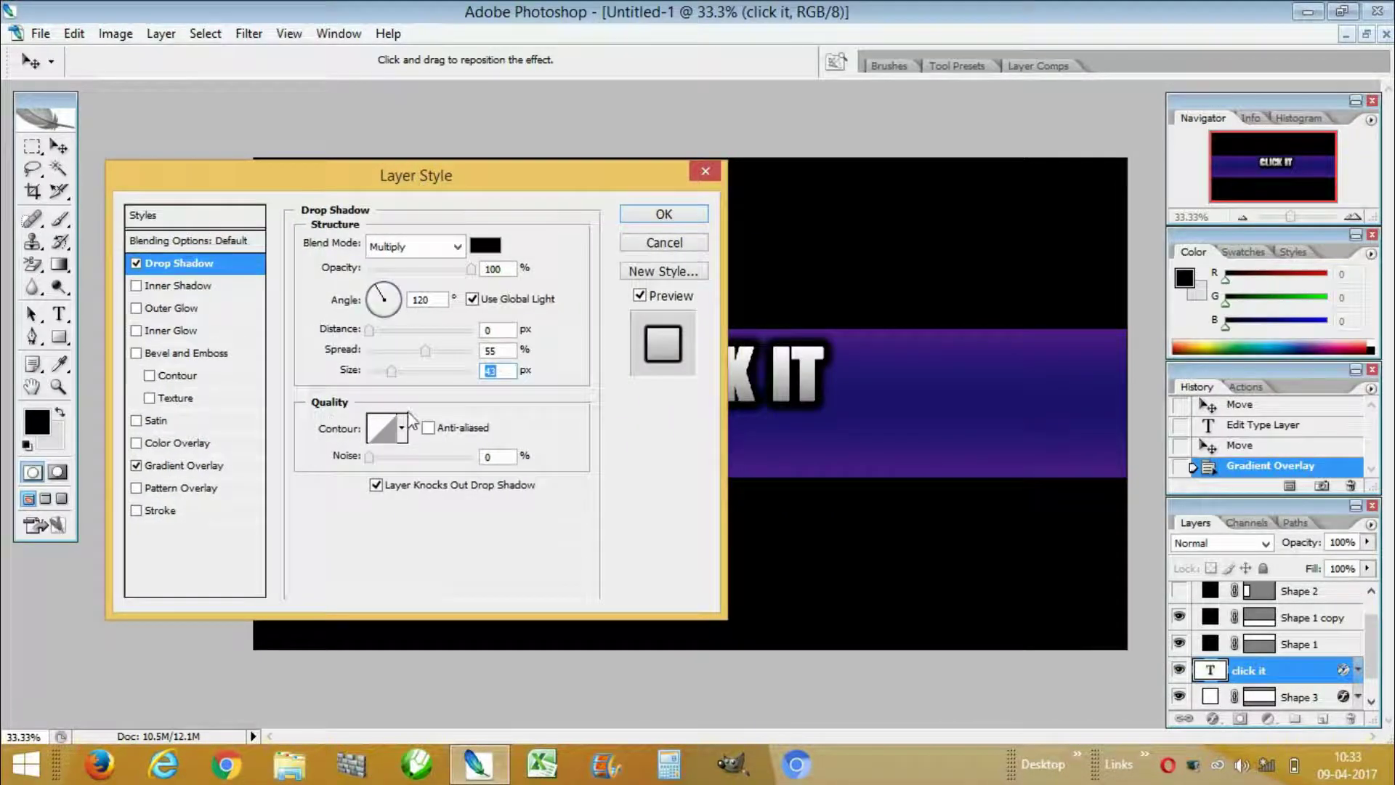
pyautogui.moveTo(394, 375); pyautogui.dragTo(399, 376)
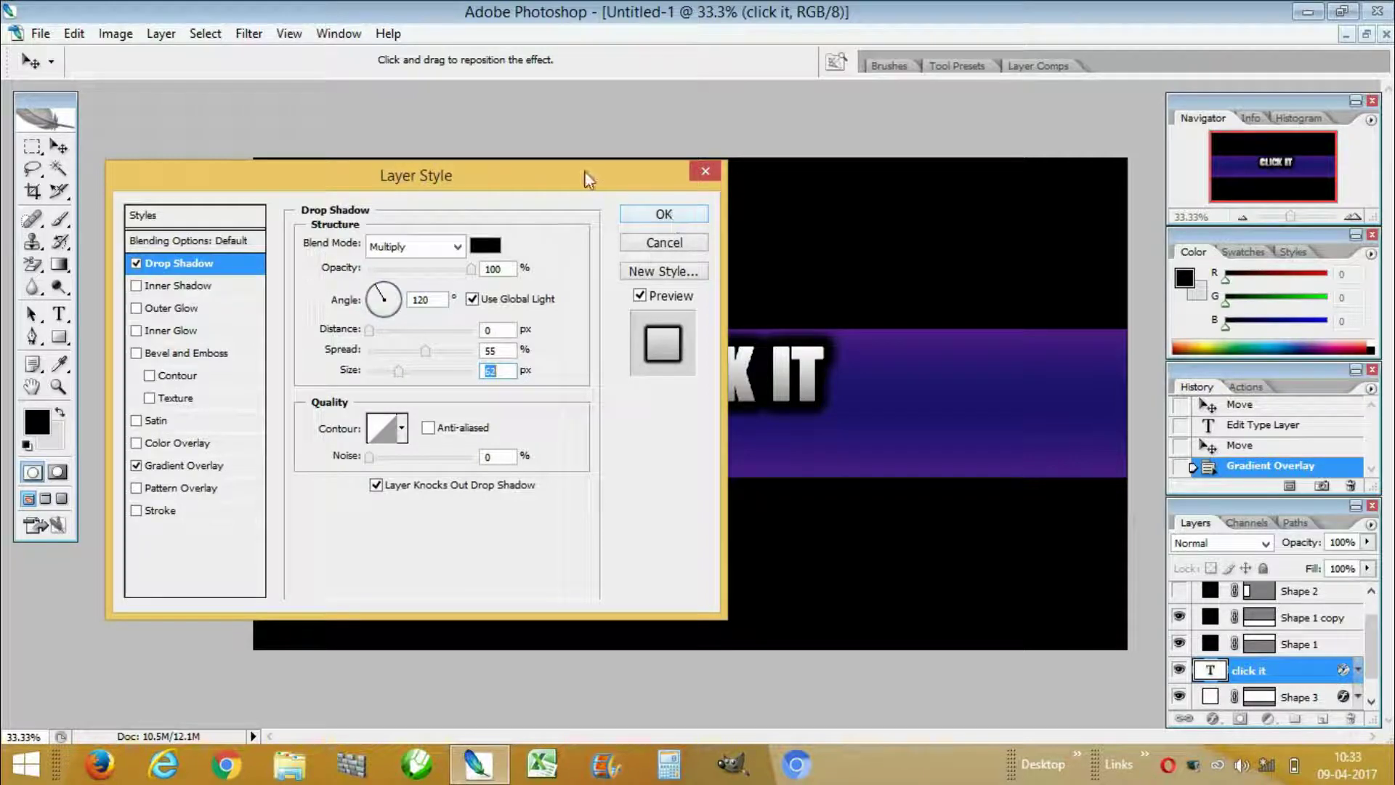
pyautogui.click(631, 213)
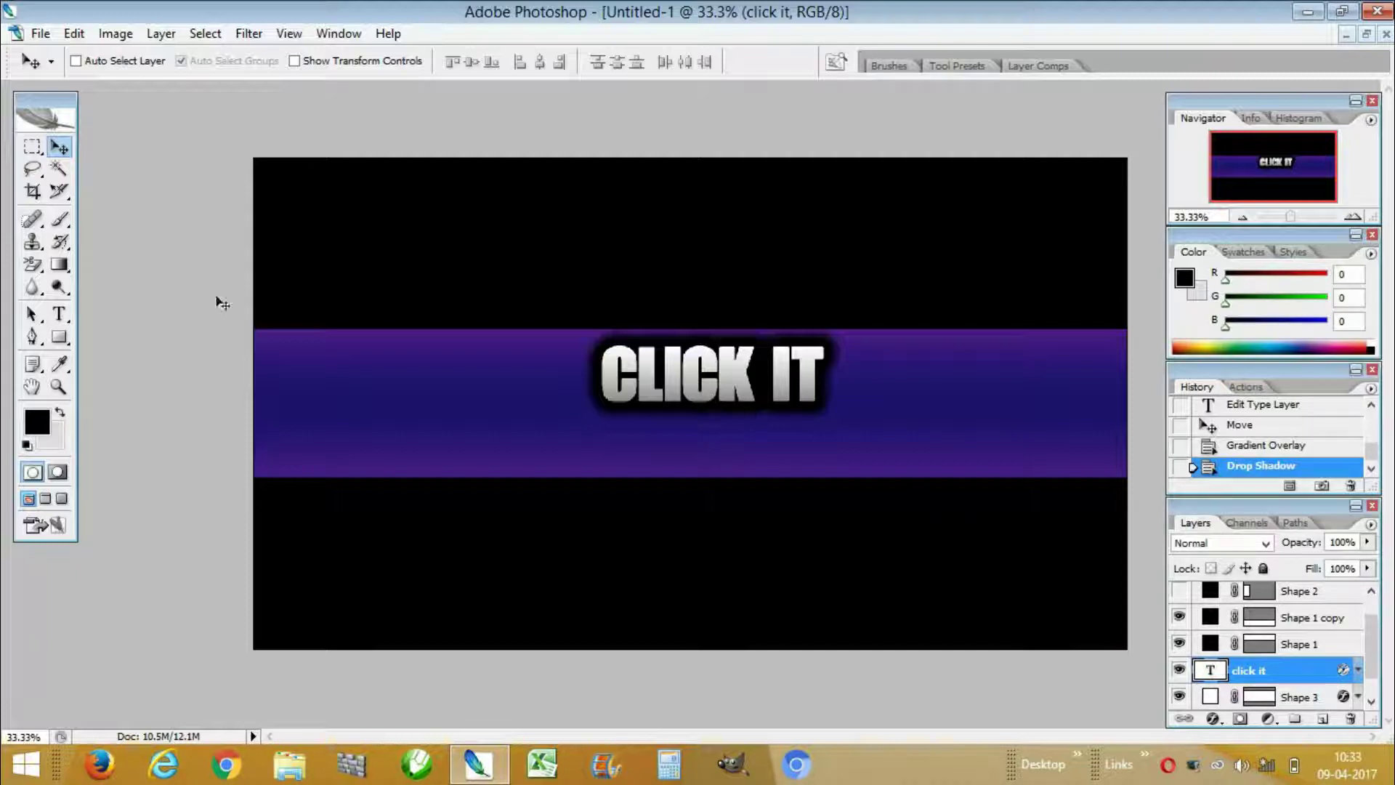
pyautogui.click(40, 33)
# Place Twitter-PNG-Image.png from the images folder onto the banner
pyautogui.click(88, 342)
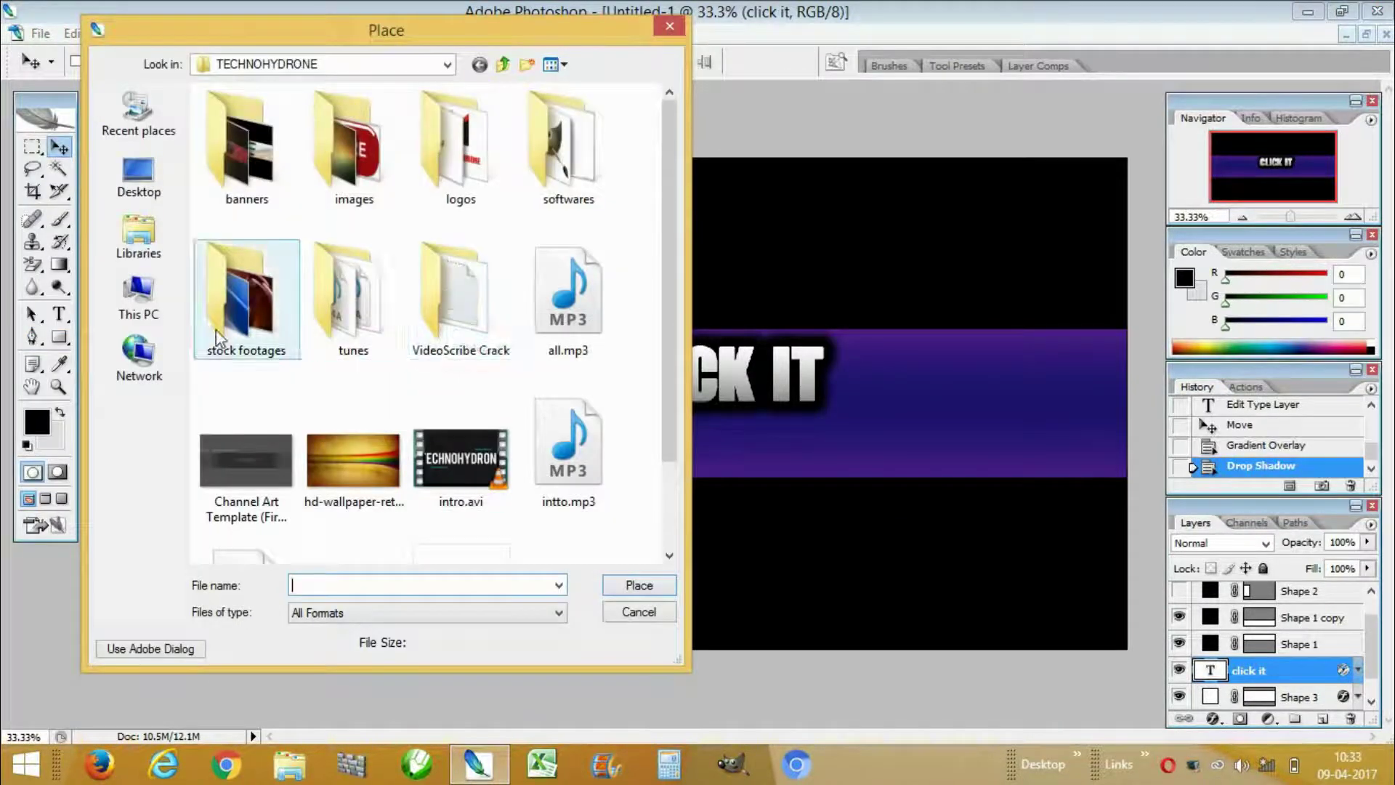
pyautogui.doubleClick(334, 190)
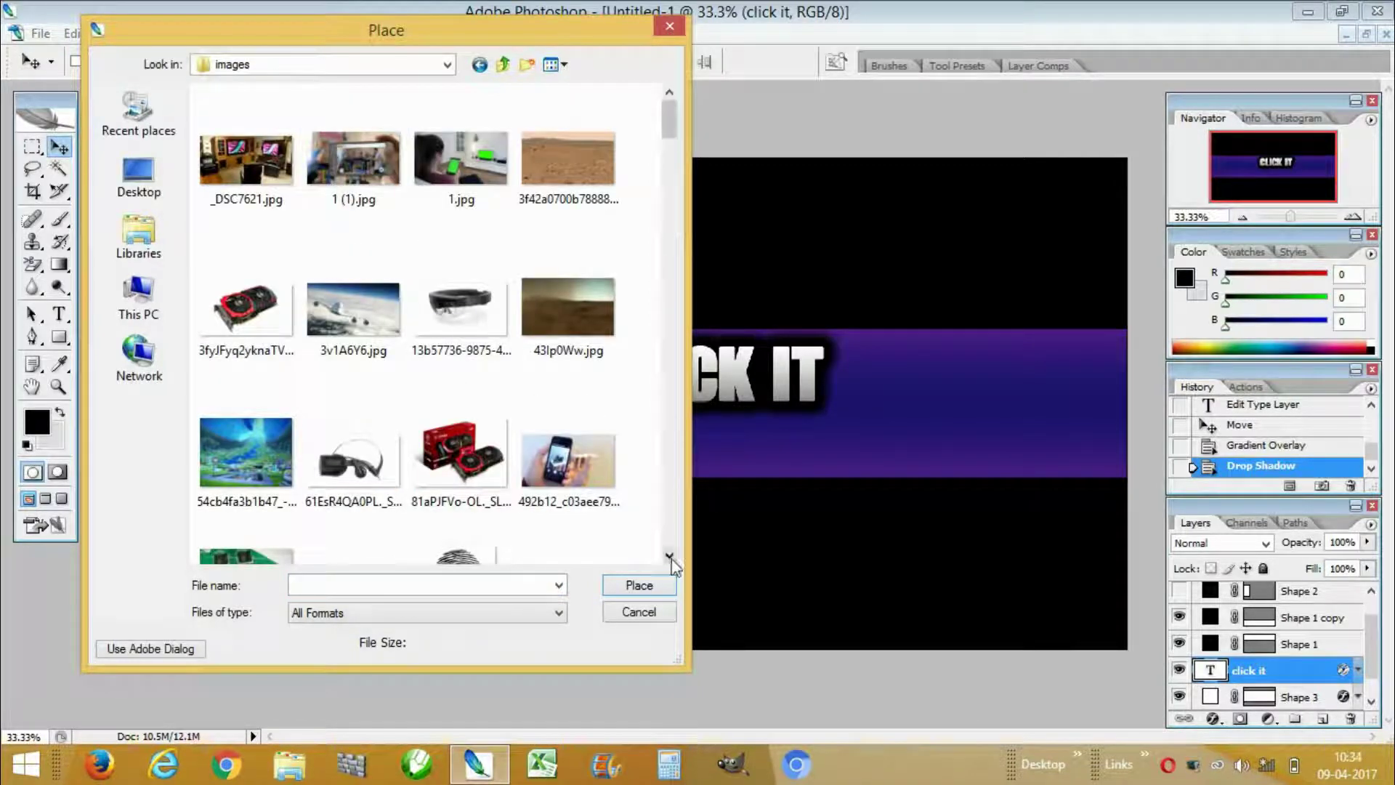
pyautogui.click(669, 555)
pyautogui.scroll(-10, 669, 555)
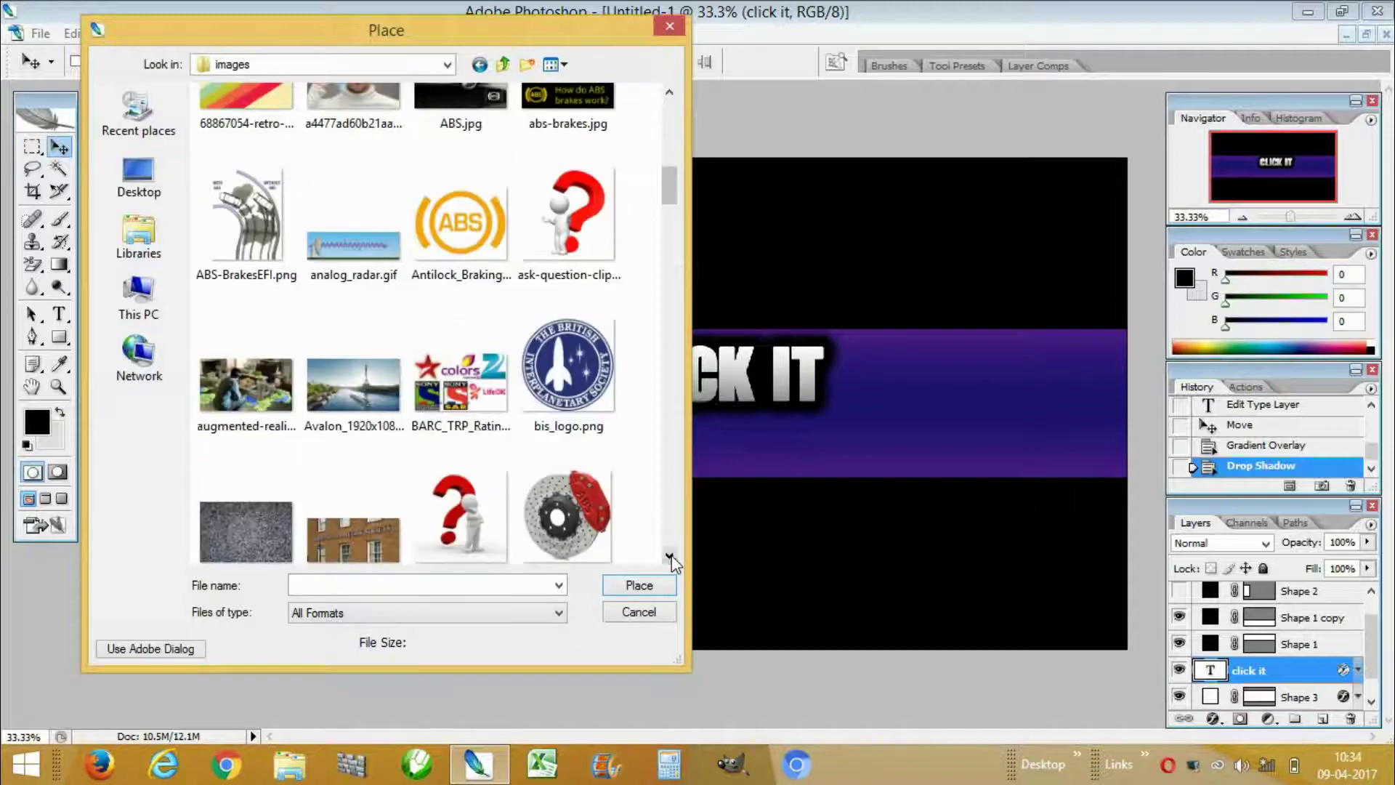
pyautogui.scroll(-10, 669, 555)
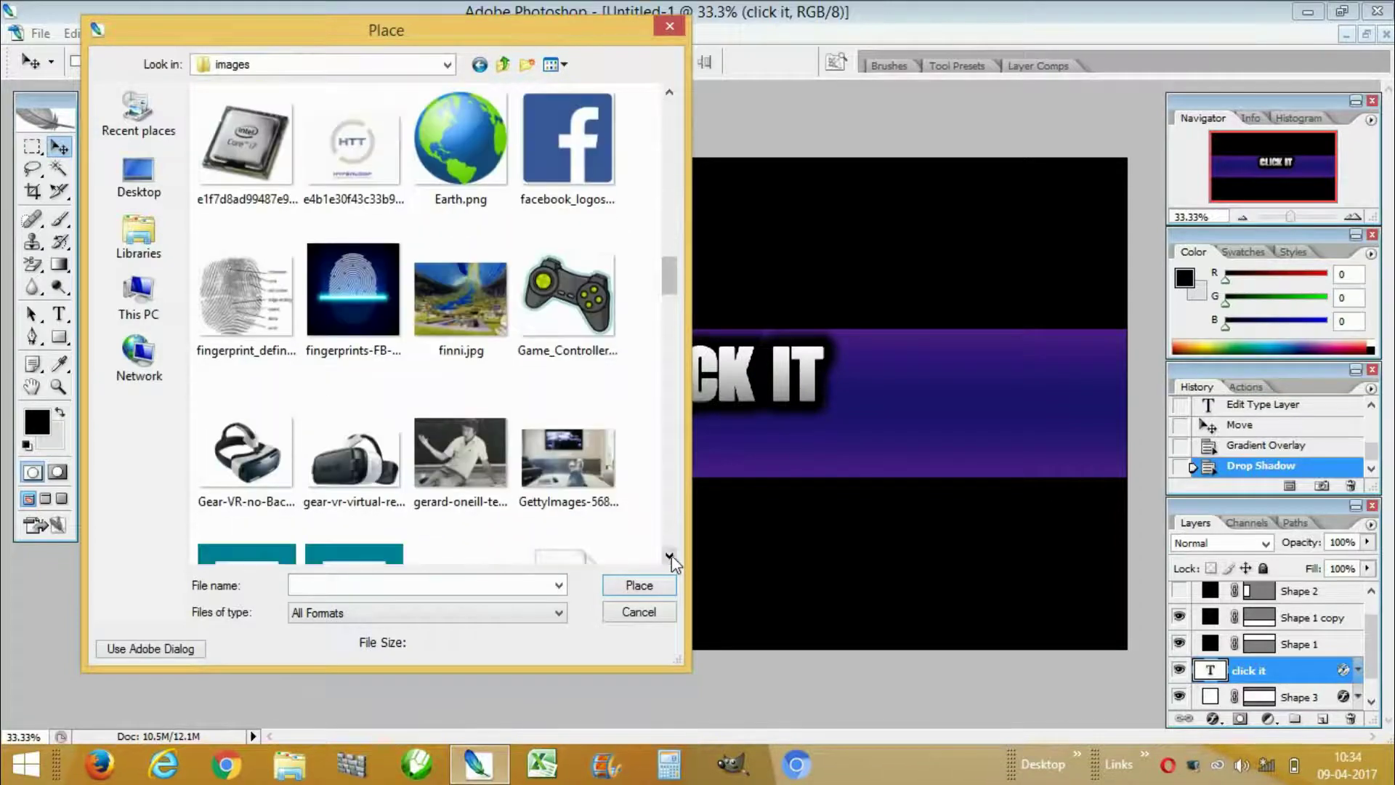
pyautogui.click(560, 182)
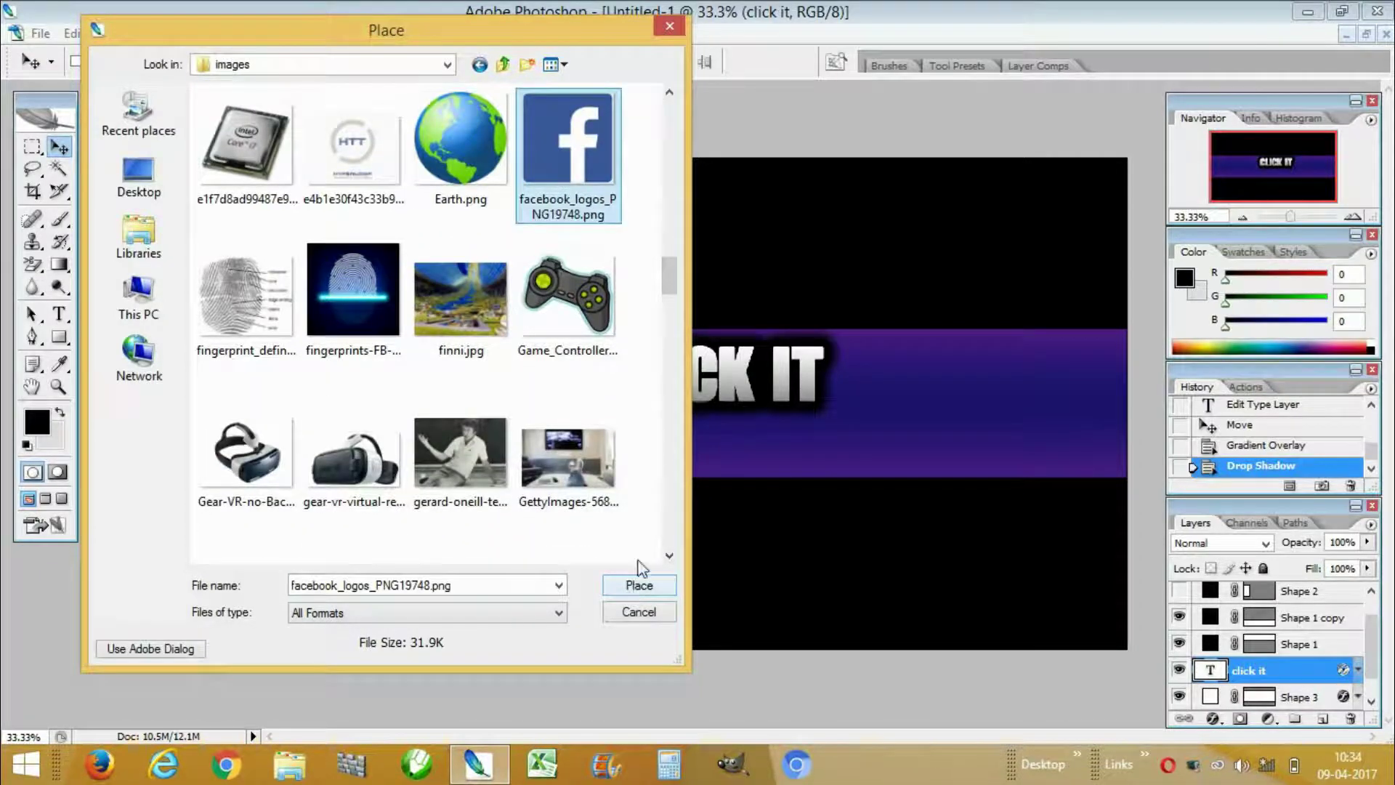
pyautogui.scroll(-10, 669, 555)
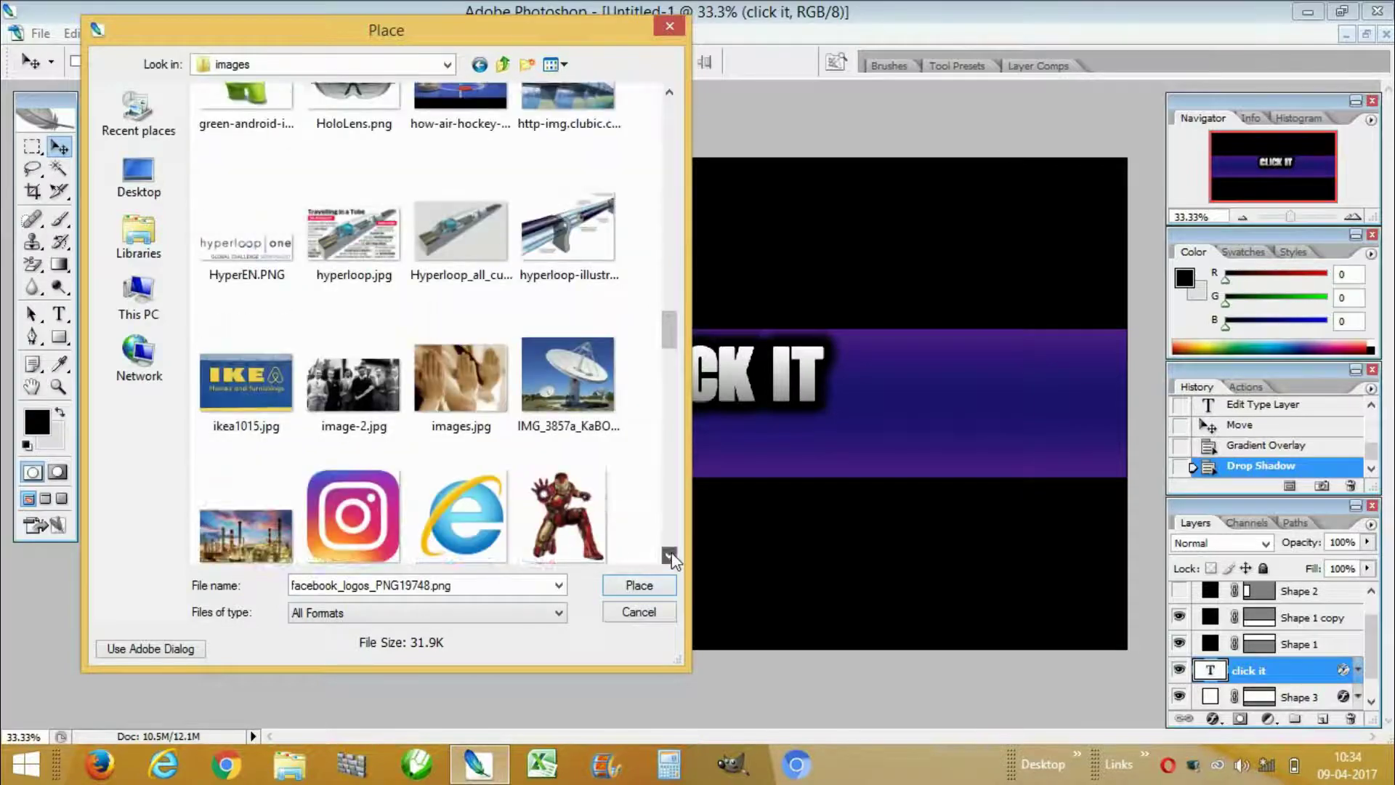
pyautogui.click(381, 375)
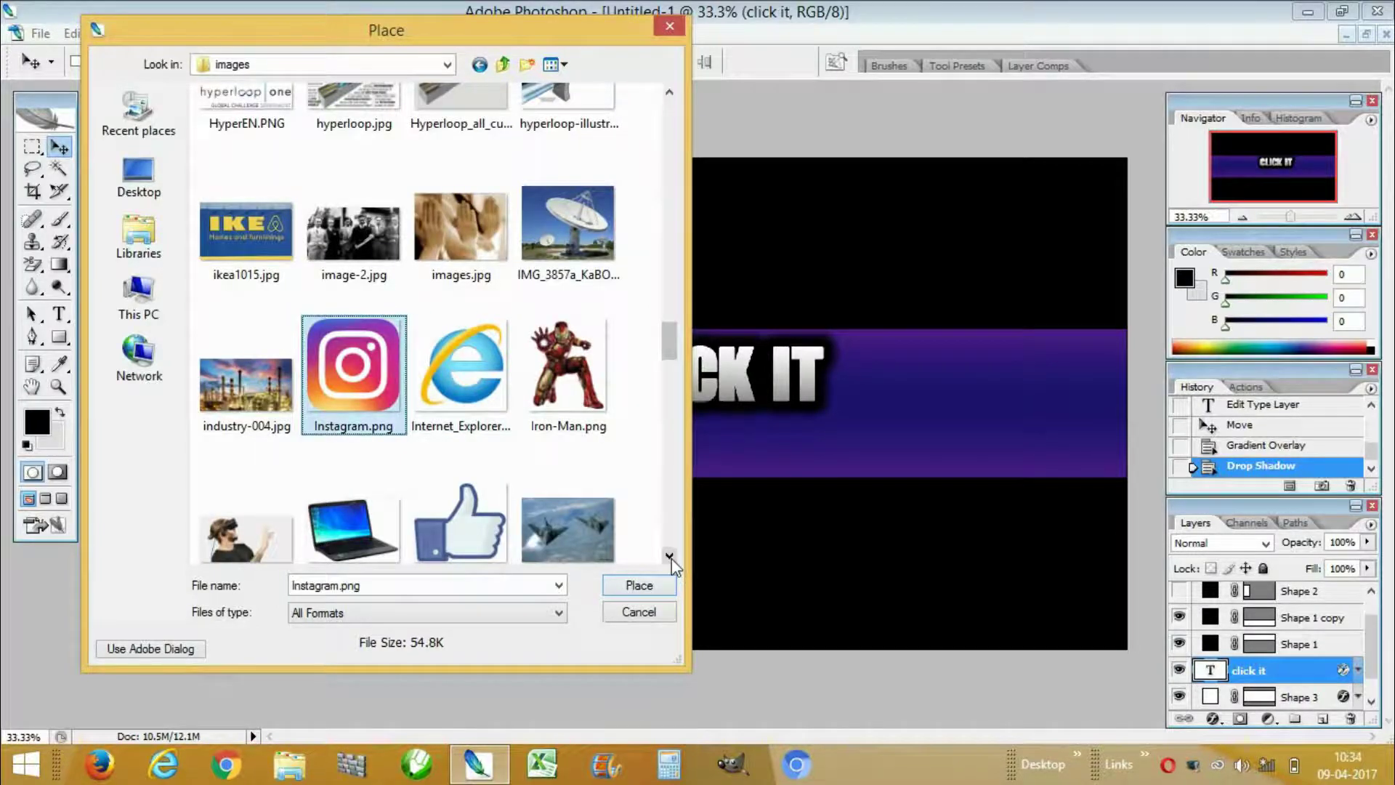
pyautogui.scroll(-2, 671, 558)
pyautogui.scroll(-15, 671, 558)
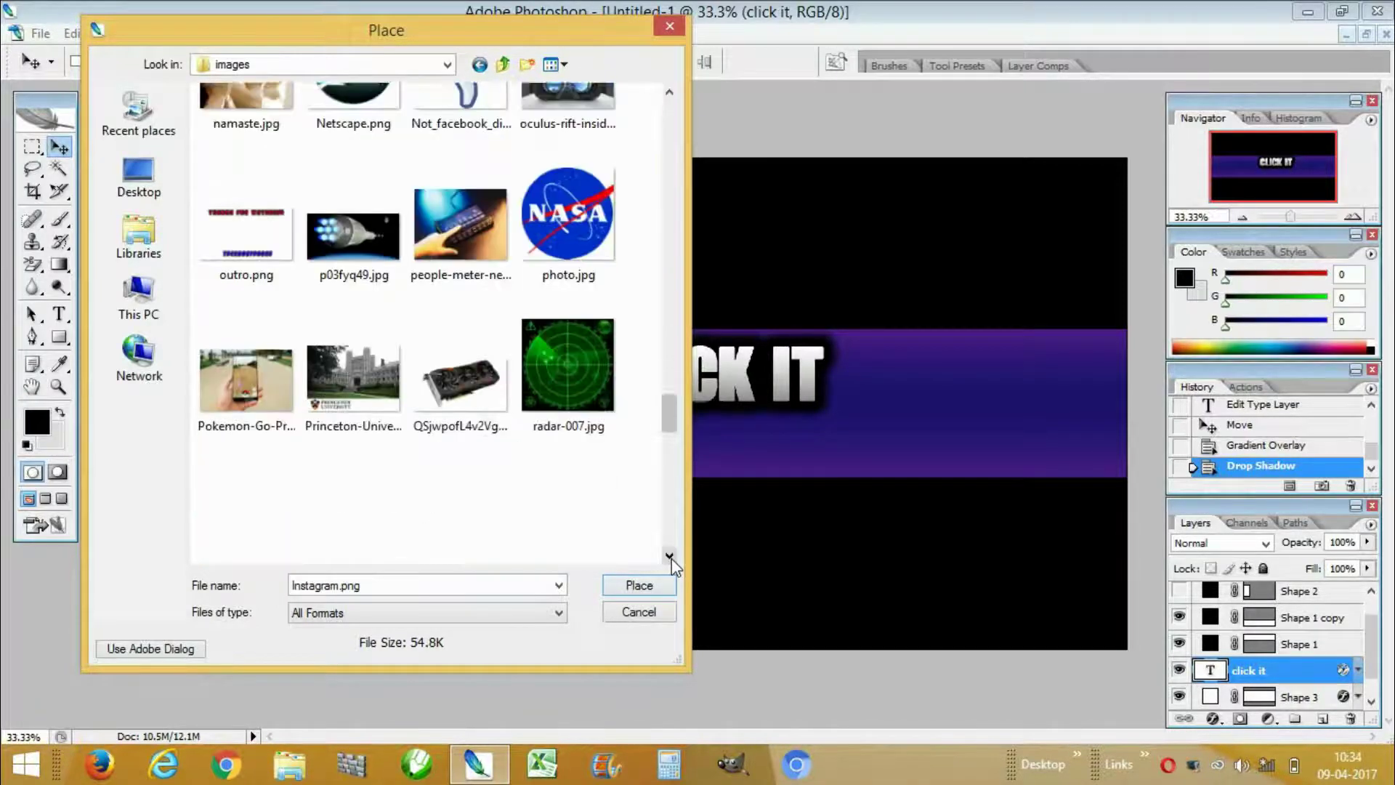
pyautogui.scroll(-10, 671, 558)
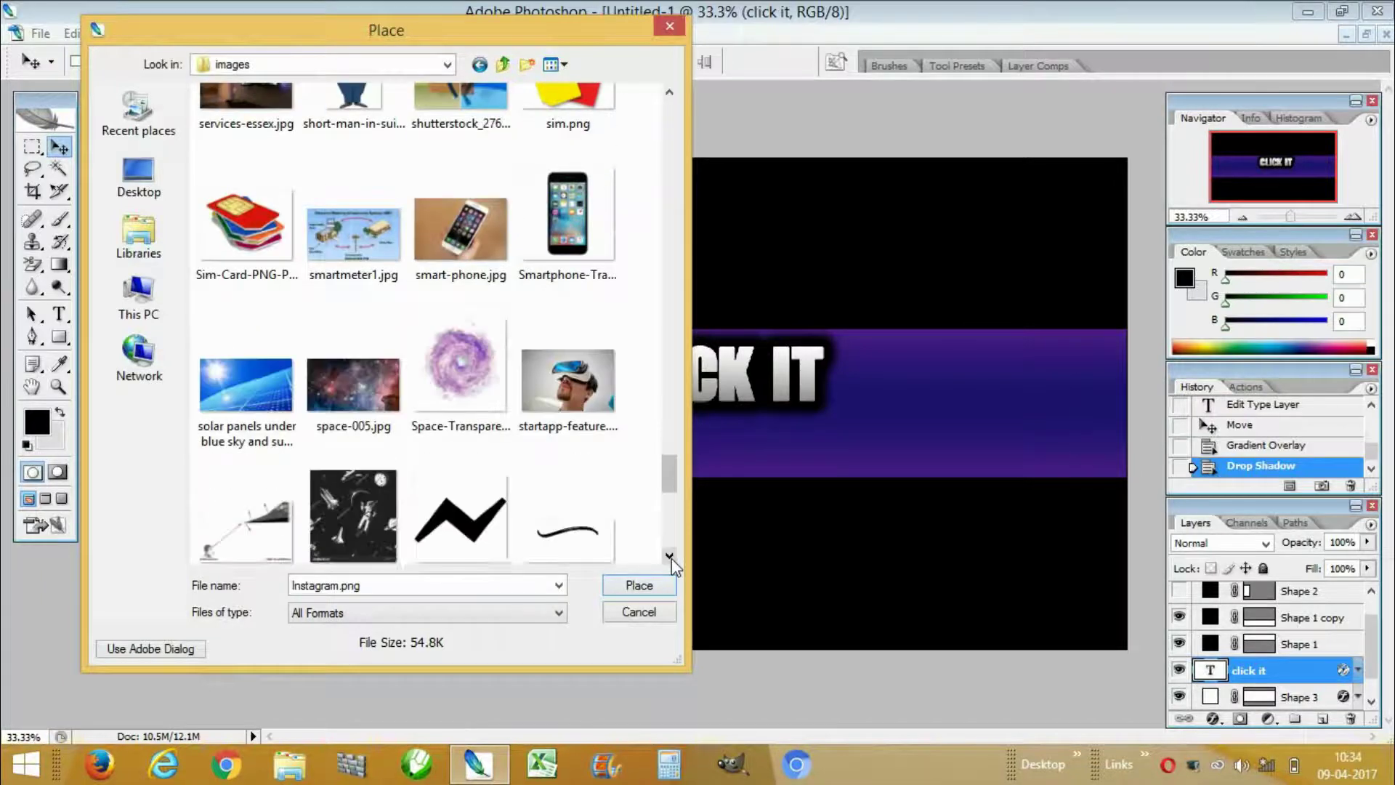
pyautogui.scroll(-3, 672, 558)
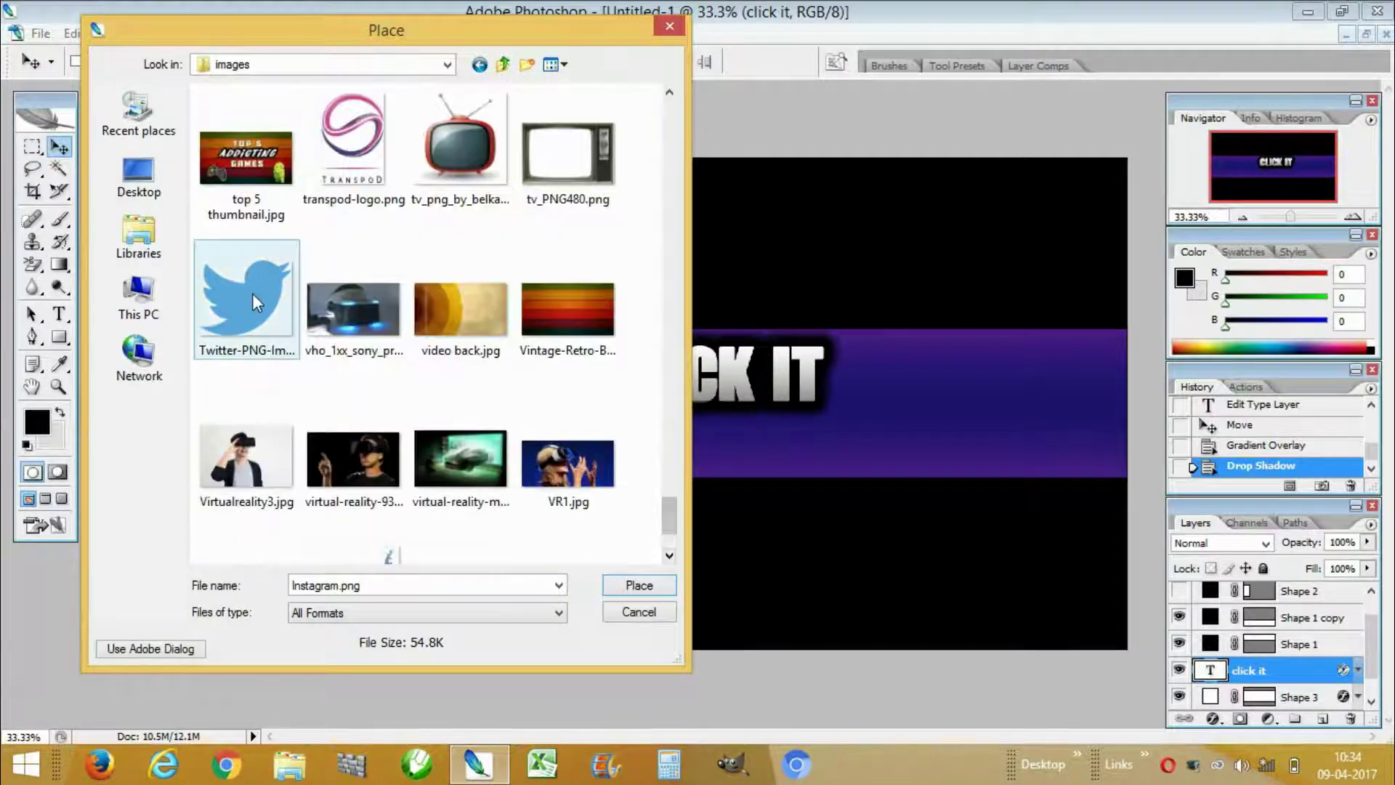
pyautogui.click(251, 293)
pyautogui.click(640, 584)
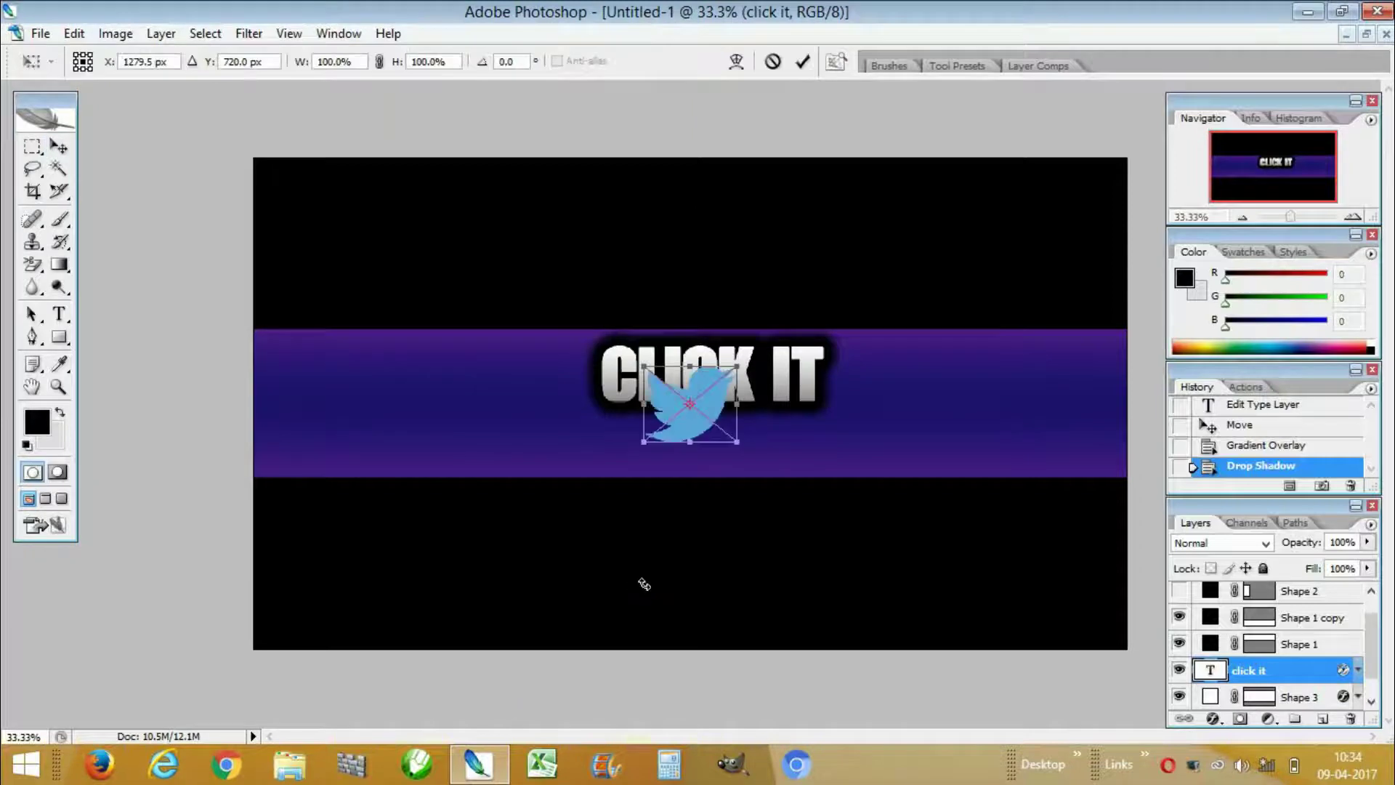
# Move the Twitter bird onto the purple band left of CLICK IT, scaled to 52.2%
pyautogui.moveTo(719, 427); pyautogui.dragTo(555, 450)
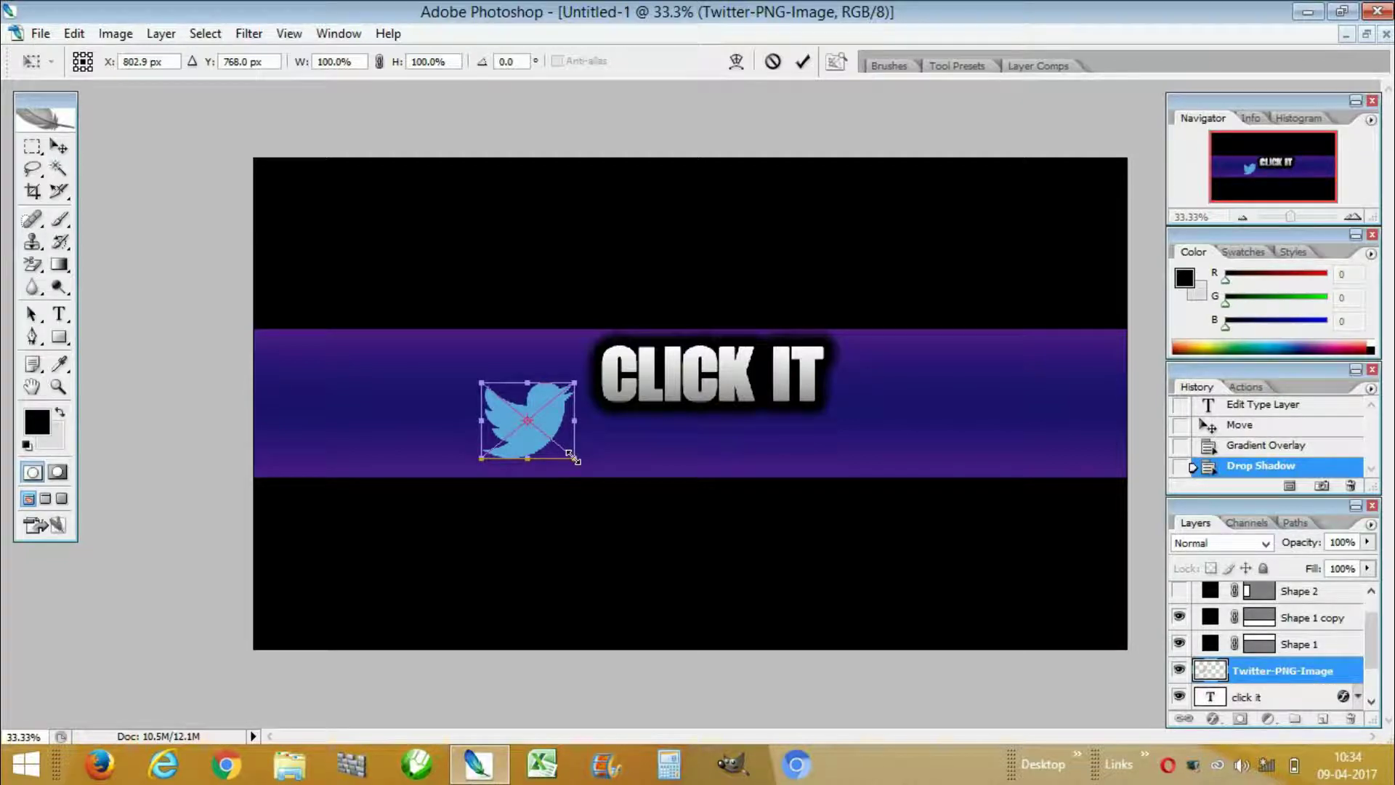
pyautogui.moveTo(574, 459); pyautogui.dragTo(530, 422)
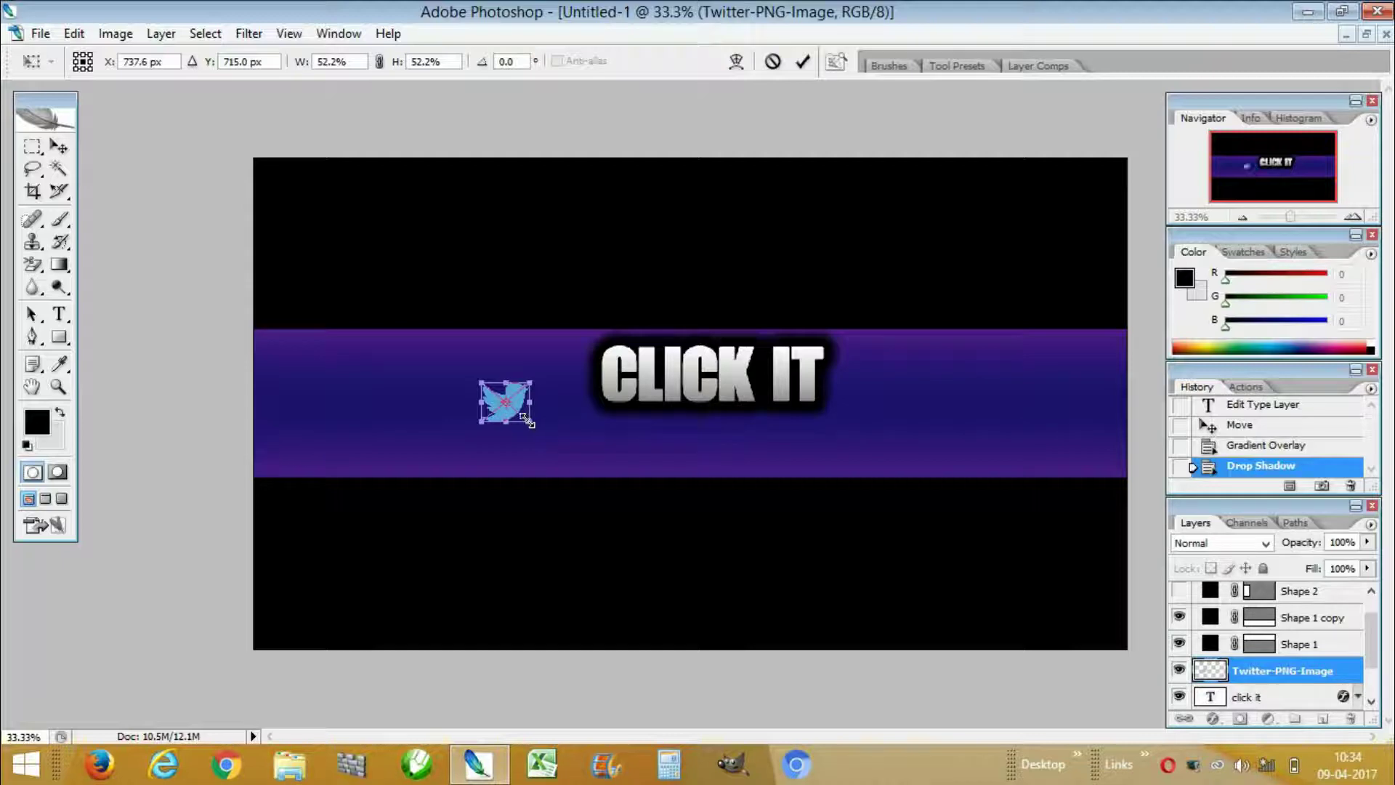
pyautogui.click(802, 62)
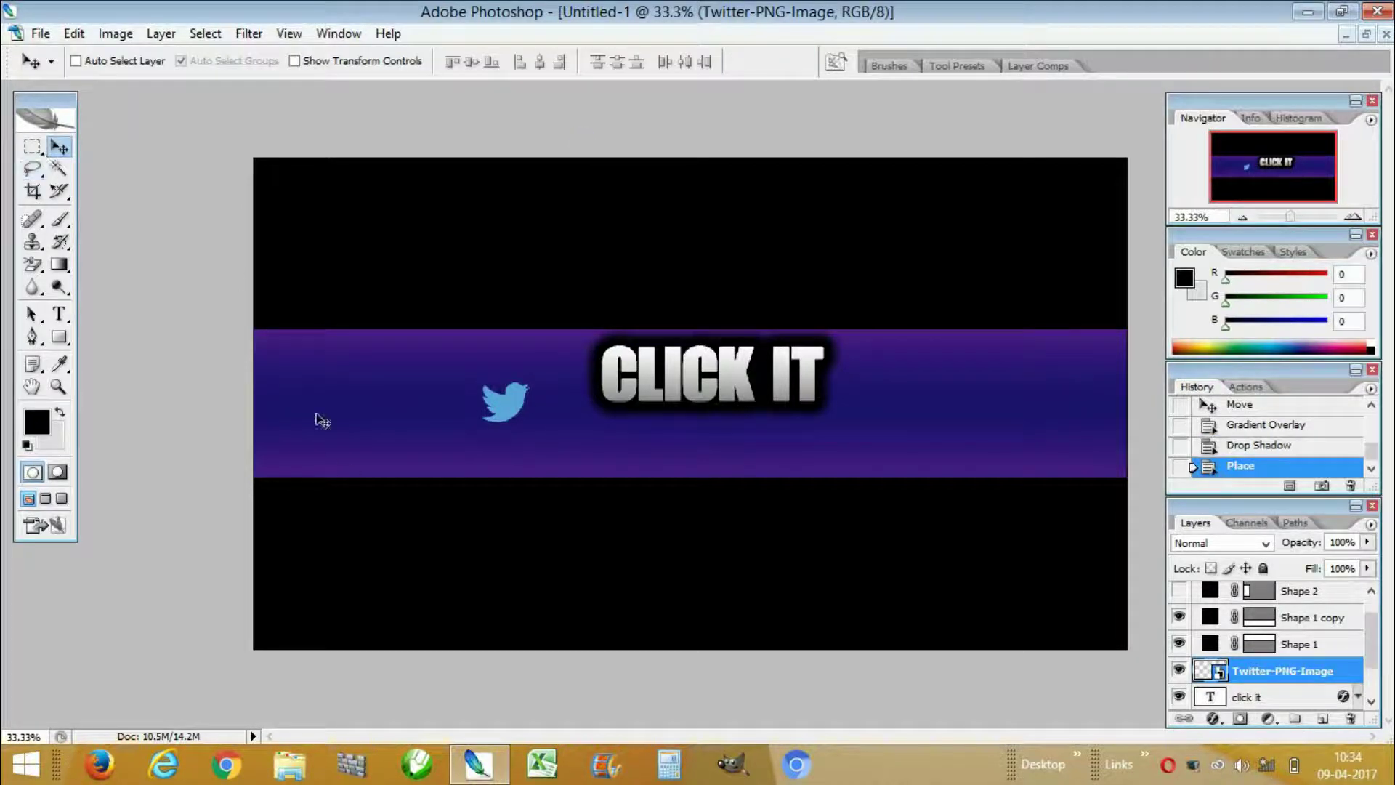
# Show the black Shape 2 and Shape 2 copy side shapes and move the Twitter bird to the band's bottom-left corner
pyautogui.moveTo(505, 412); pyautogui.dragTo(524, 447)
pyautogui.scroll(1, 1271, 639)
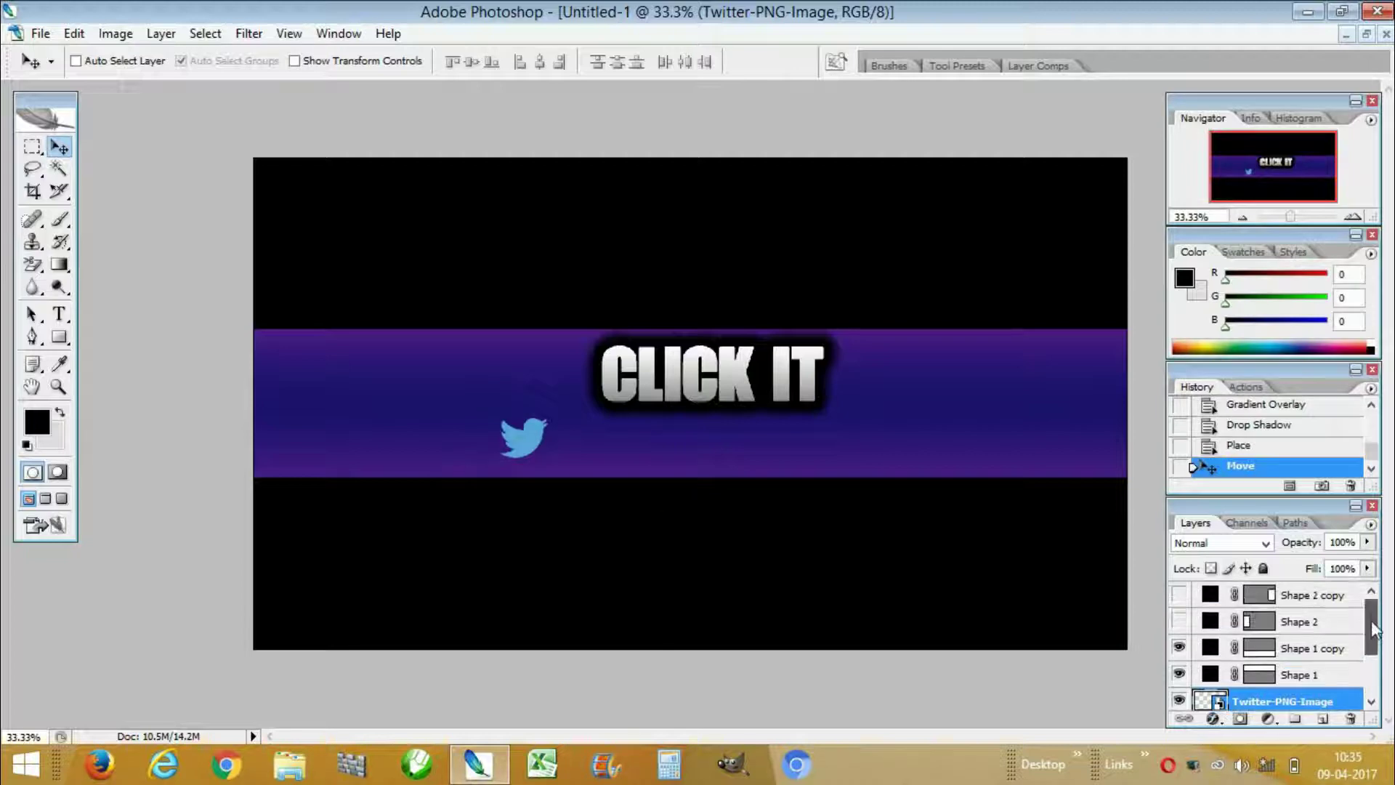
pyautogui.click(1179, 595)
pyautogui.click(1178, 622)
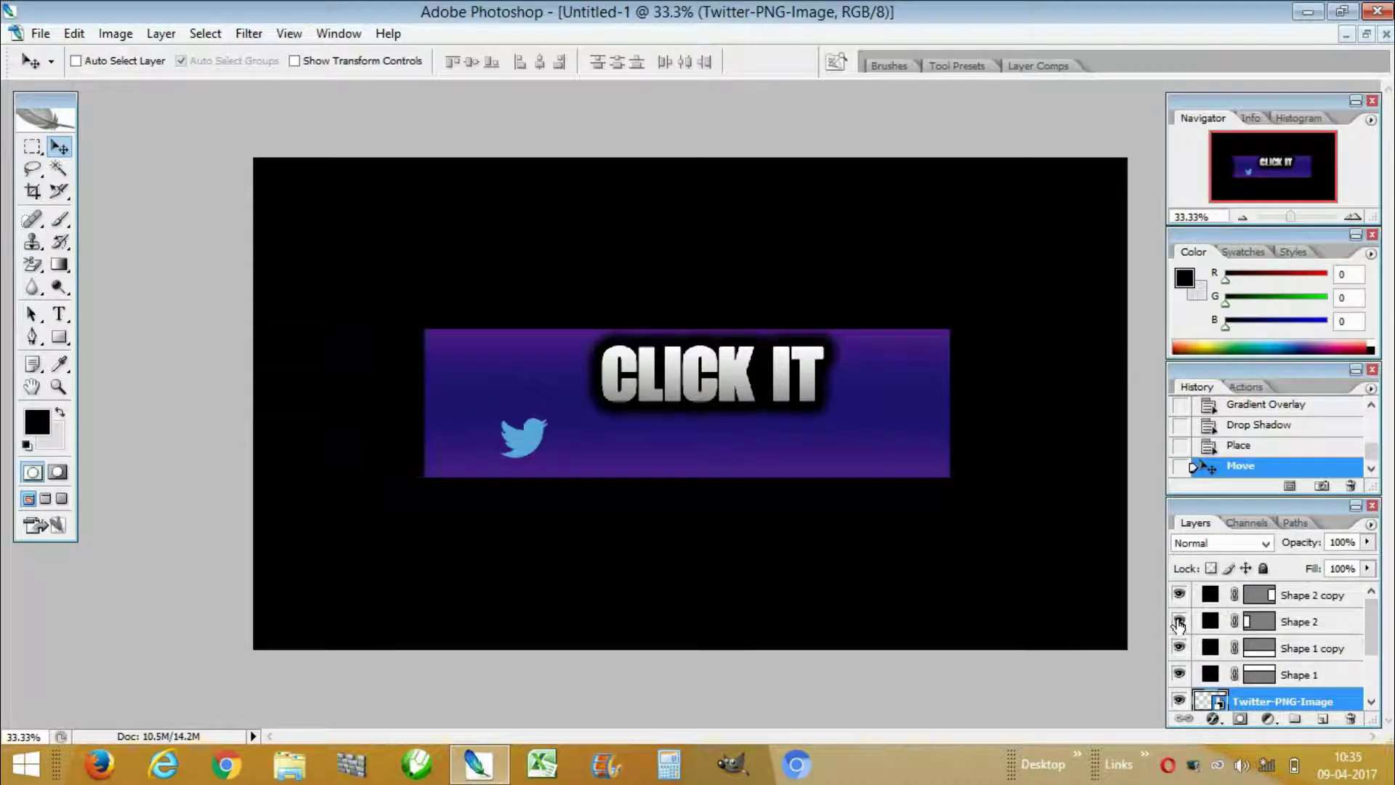
pyautogui.moveTo(530, 439); pyautogui.dragTo(476, 449)
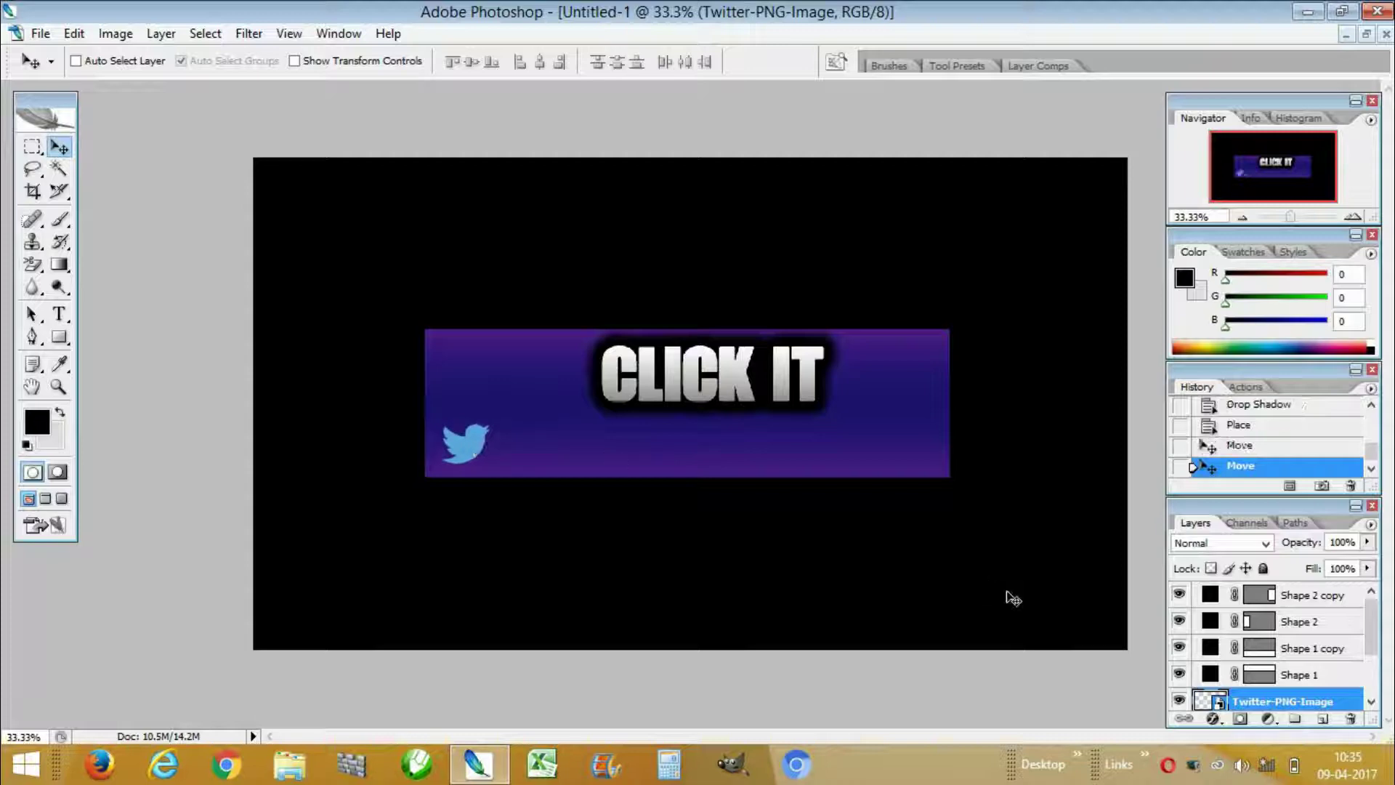
# Shift the CLICK IT title layer left toward the strip's centre
pyautogui.moveTo(1370, 630); pyautogui.dragTo(1371, 665)
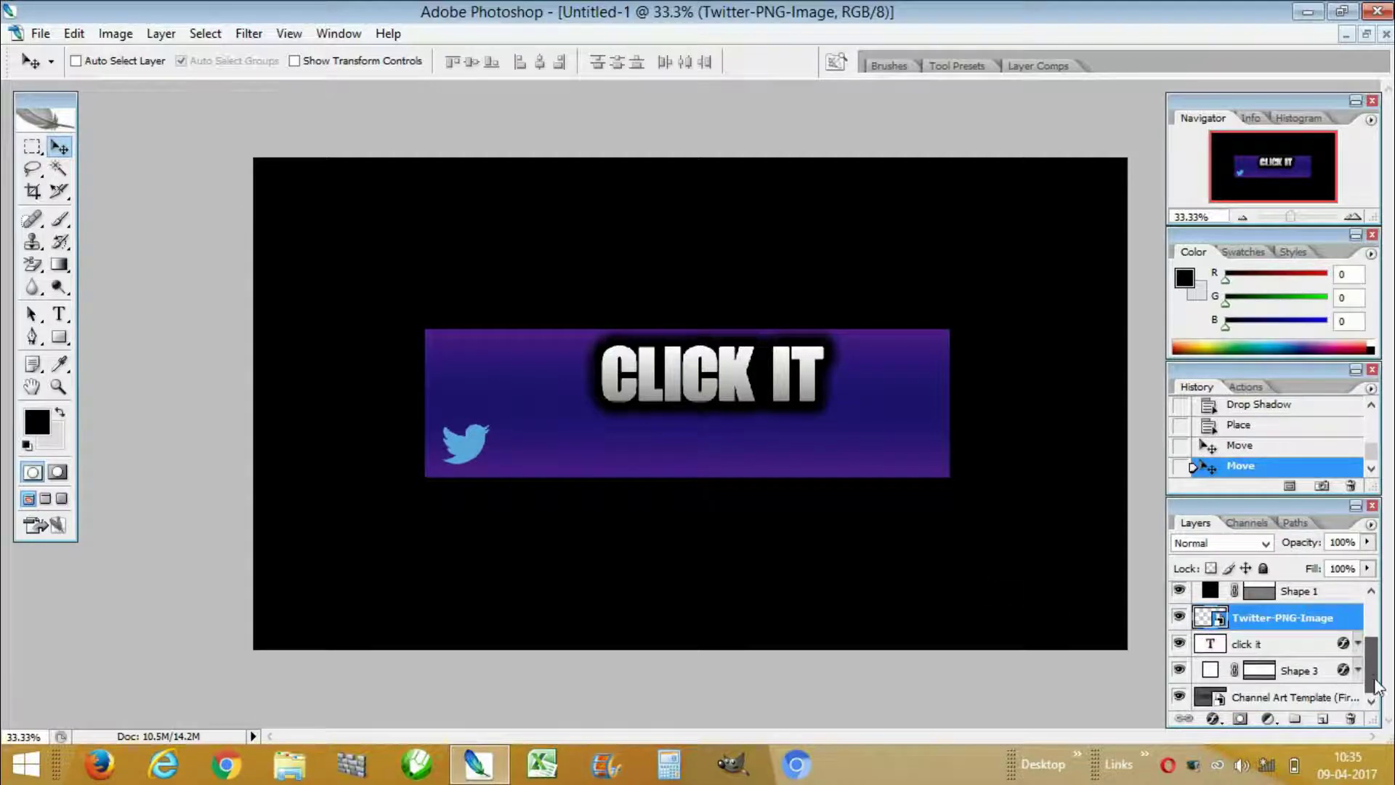
pyautogui.click(1285, 644)
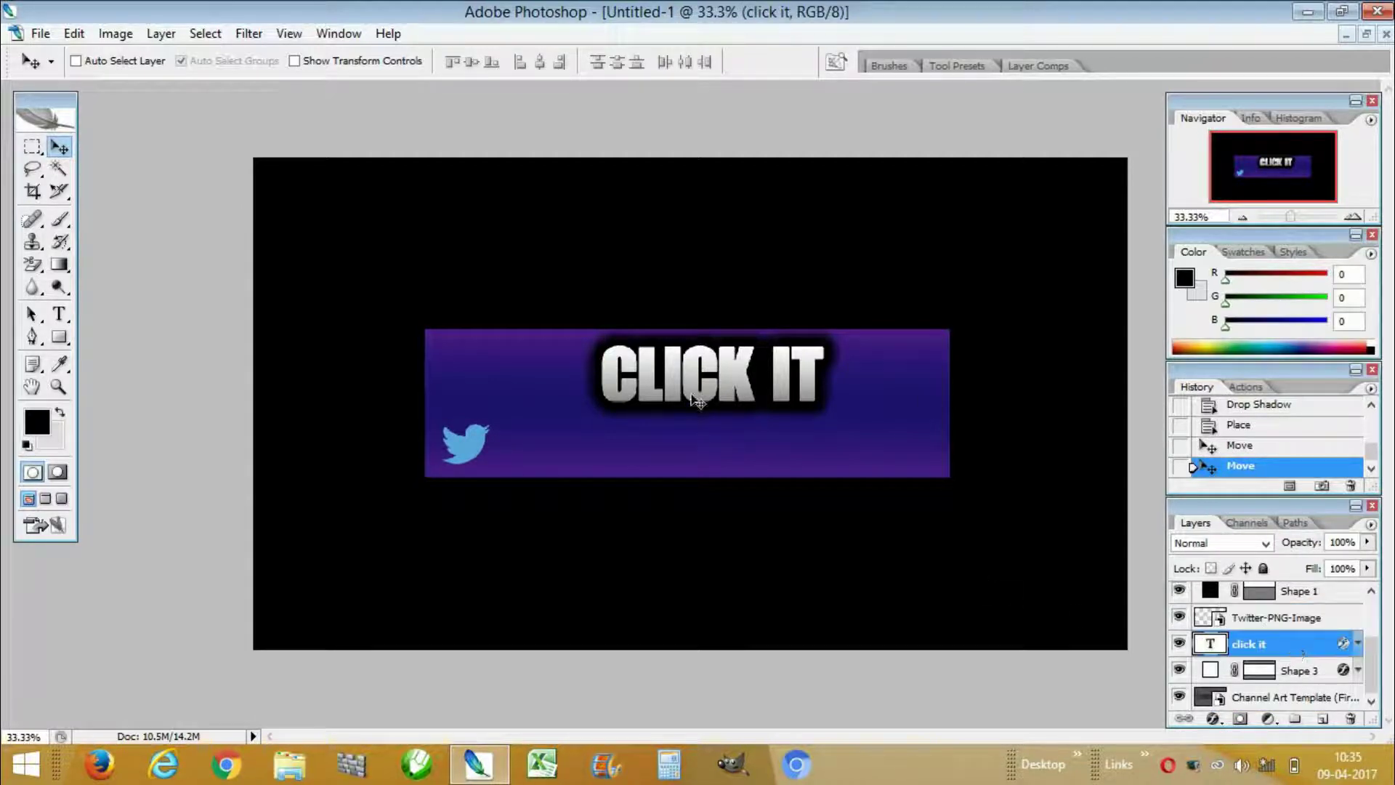
pyautogui.moveTo(732, 367); pyautogui.dragTo(693, 362)
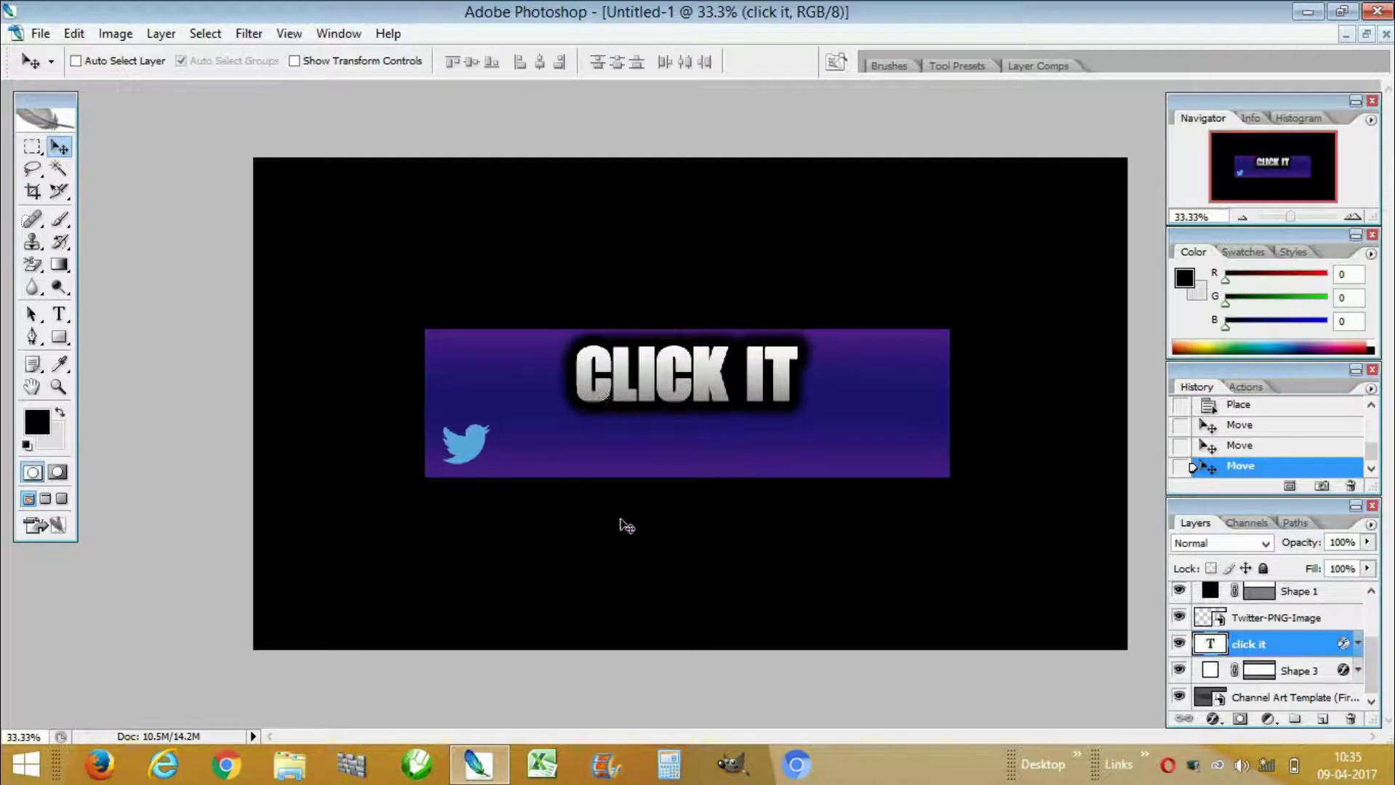
pyautogui.click(1306, 616)
# Give the Twitter layer a 5 px white Stroke through Blending Options
pyautogui.rightClick(1305, 616)
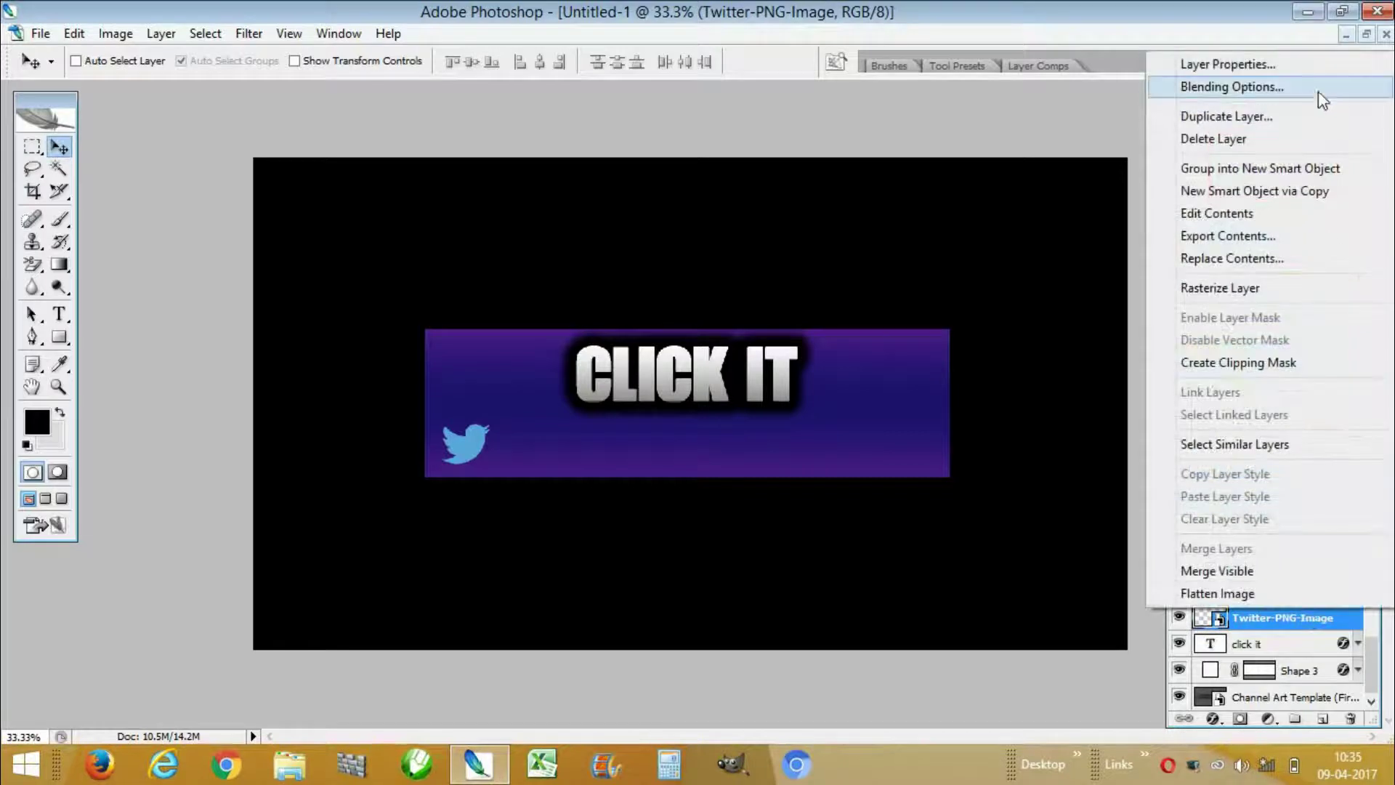
pyautogui.click(1315, 89)
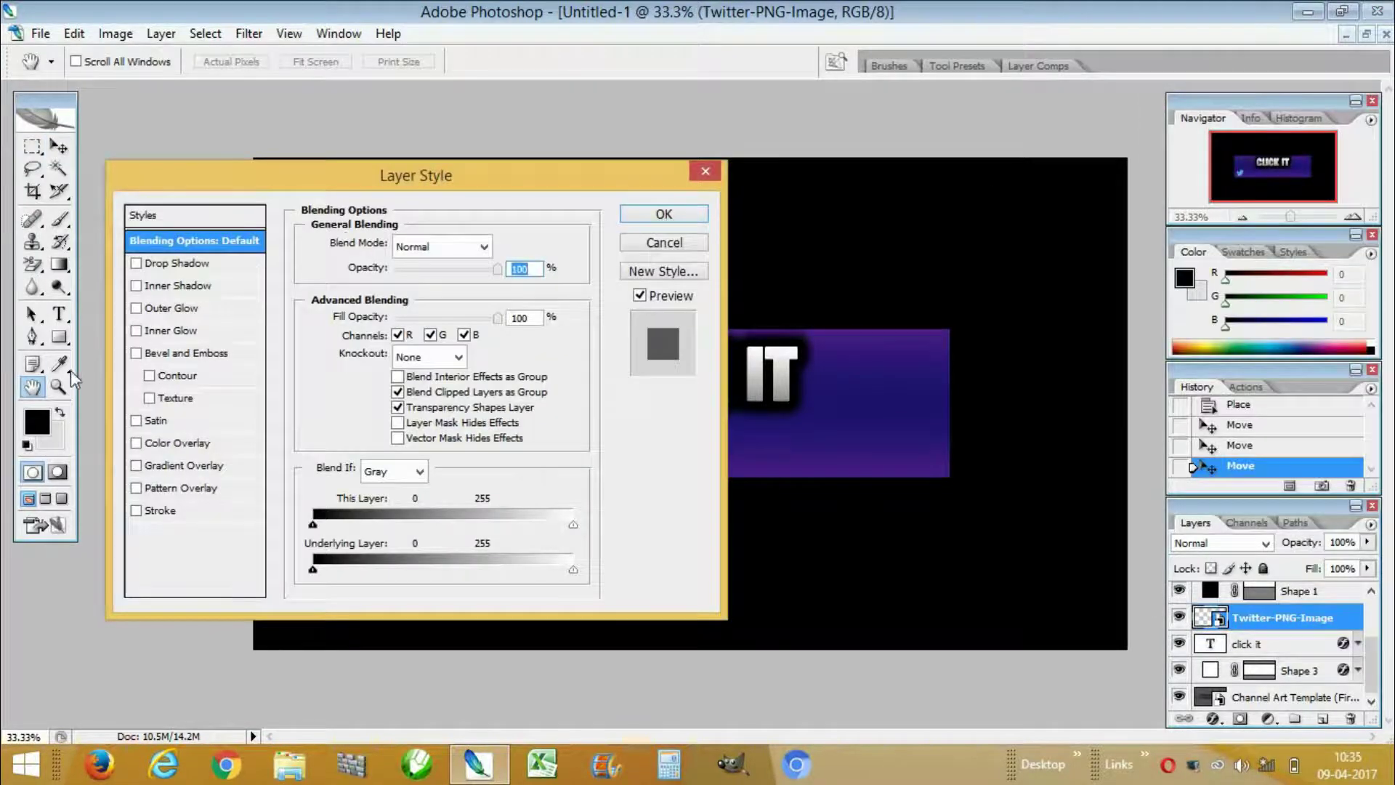
pyautogui.click(173, 513)
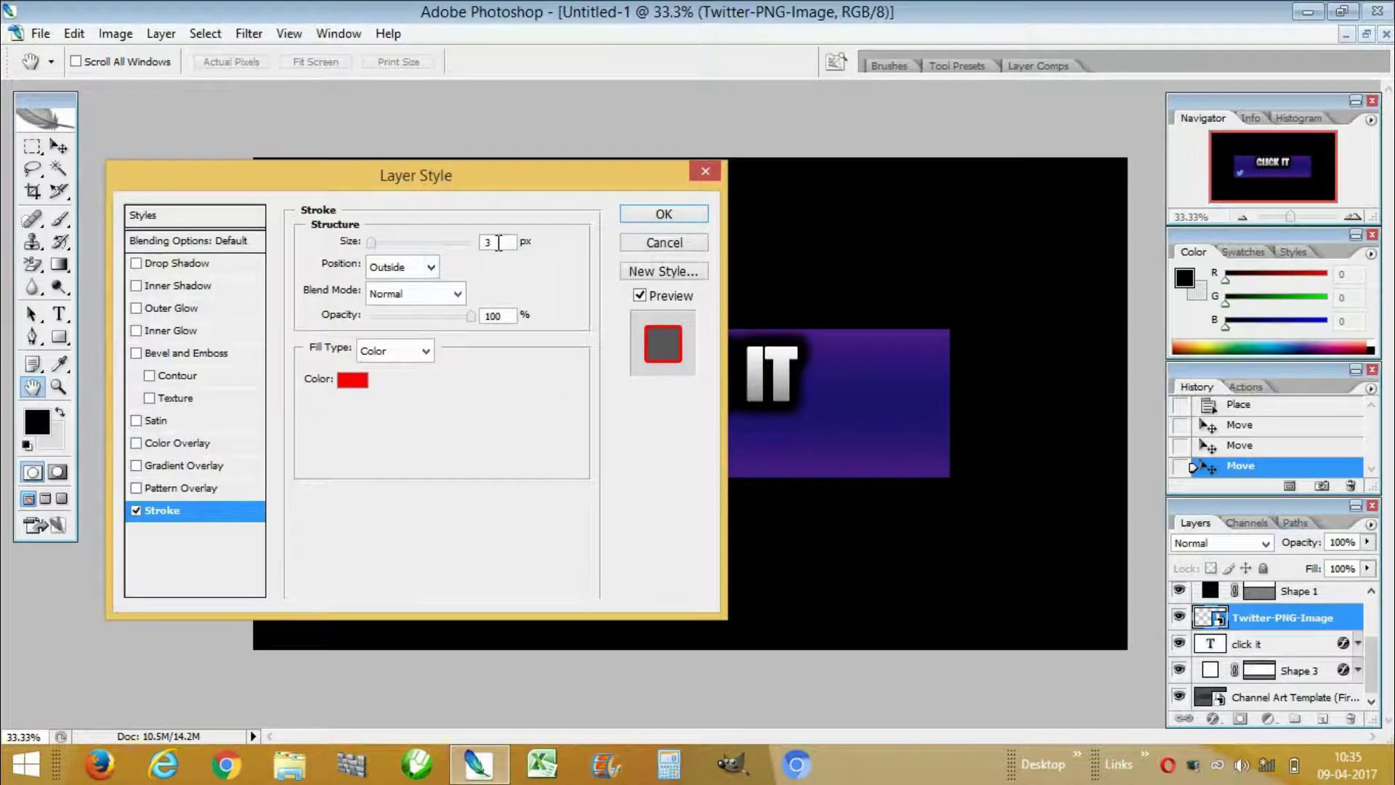
pyautogui.write('5')
pyautogui.click(355, 380)
pyautogui.click(856, 279)
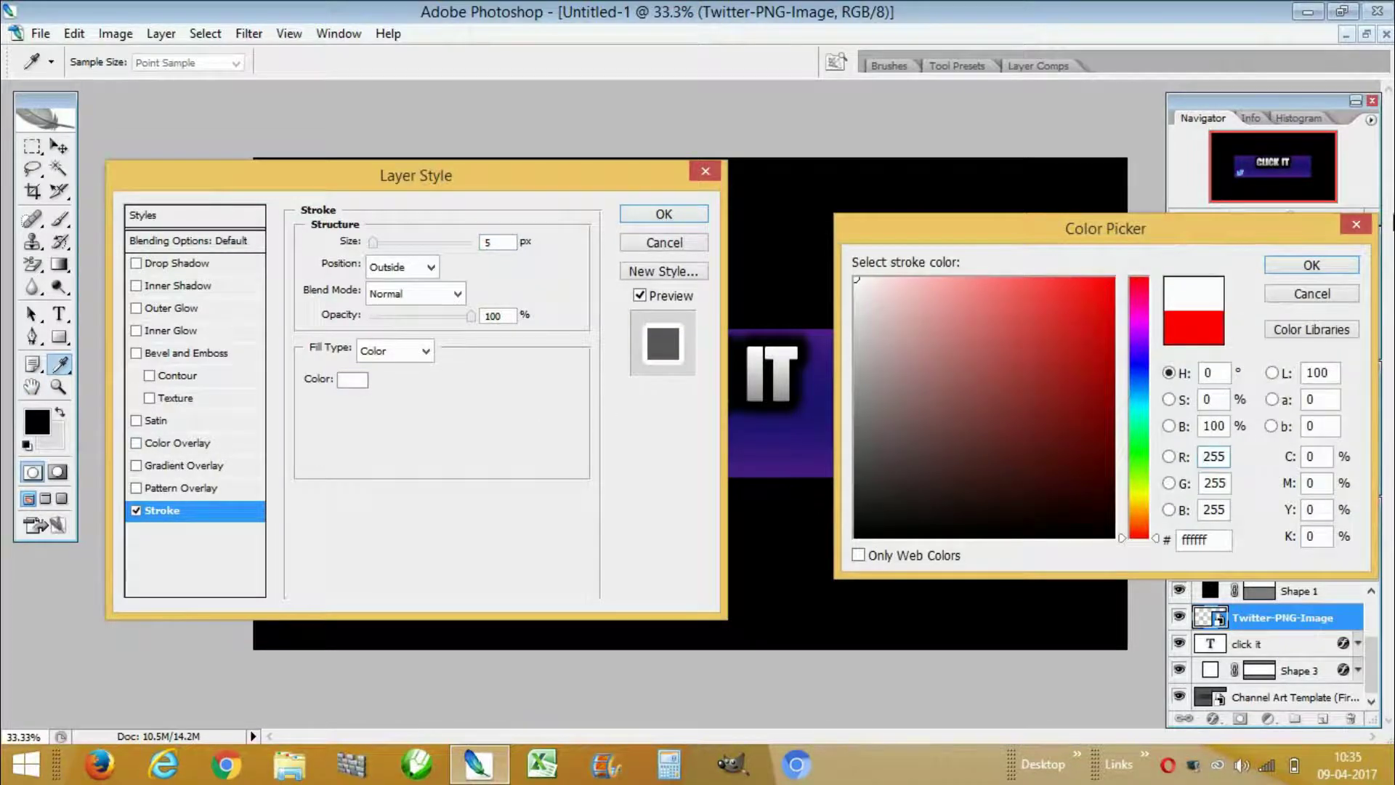
pyautogui.click(1311, 265)
pyautogui.click(663, 214)
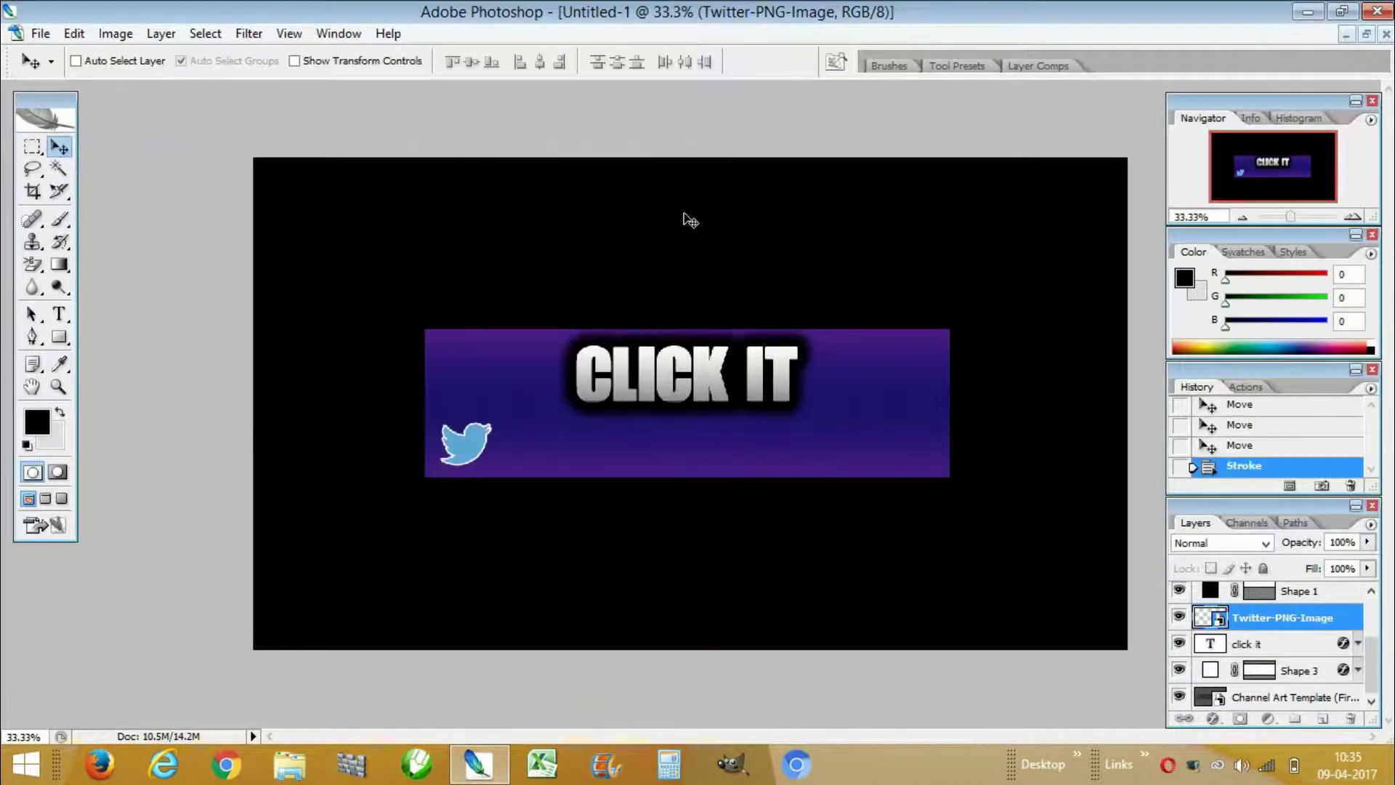
# Start a text line beside the Twitter bird using the Evogria Italic font
pyautogui.click(59, 314)
pyautogui.click(522, 451)
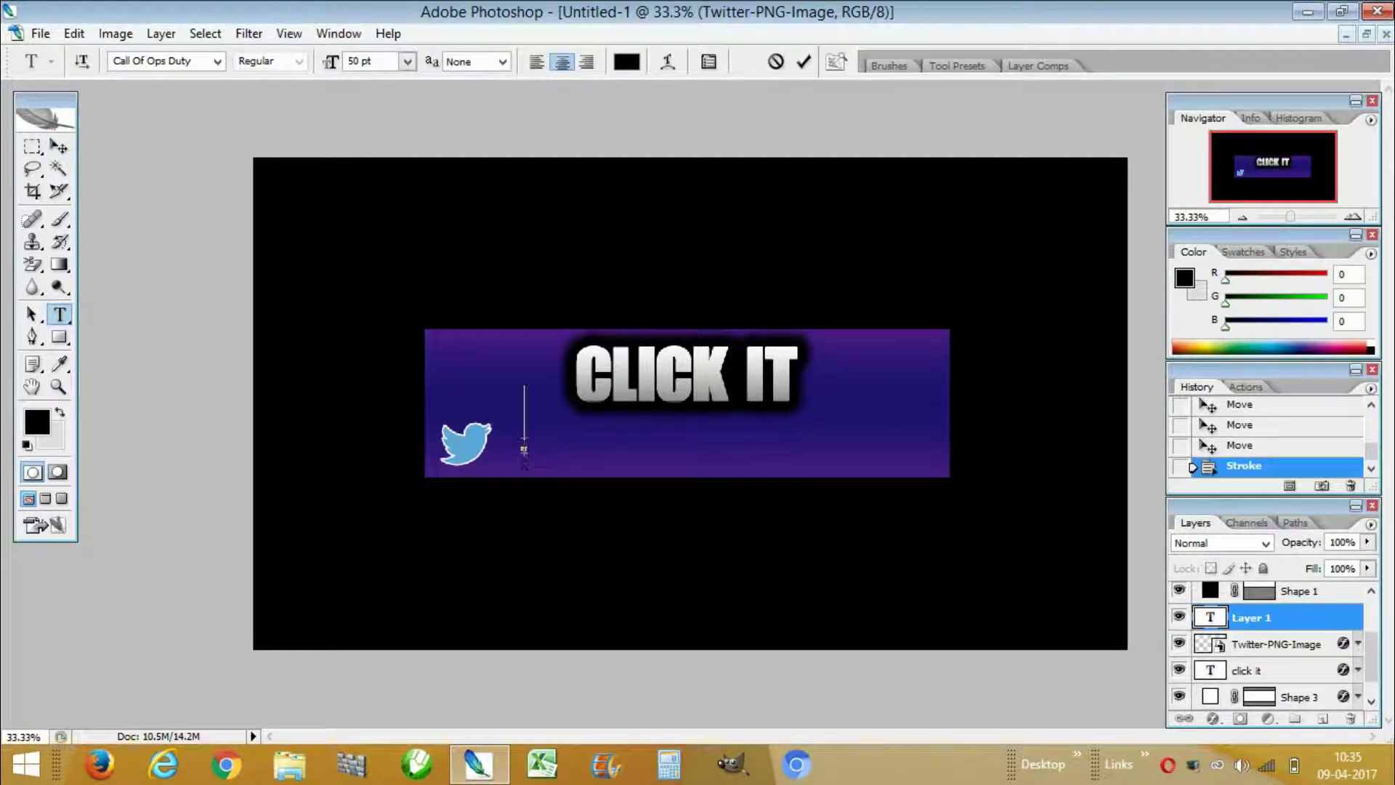
pyautogui.click(200, 62)
pyautogui.write('Evogria')
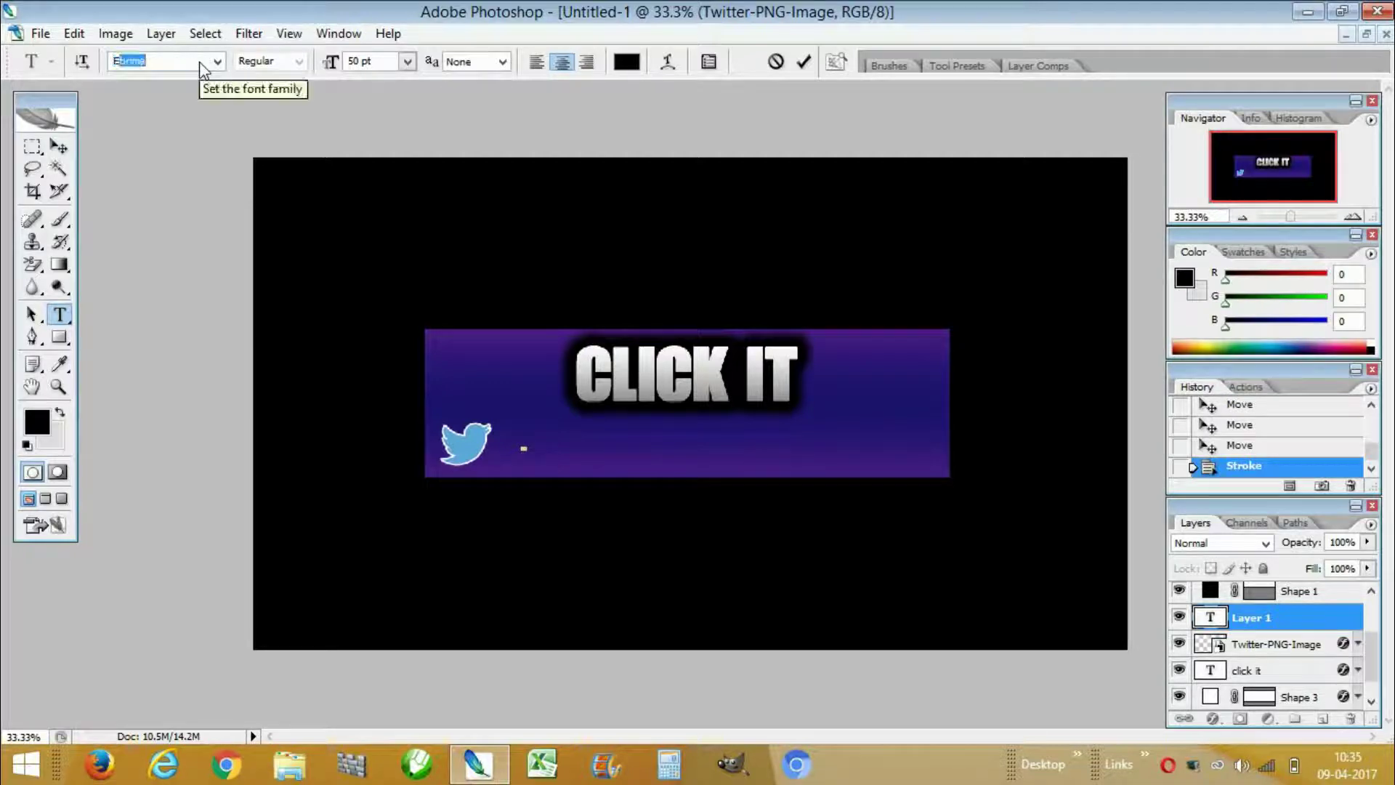
pyautogui.press('Return')
pyautogui.click(297, 63)
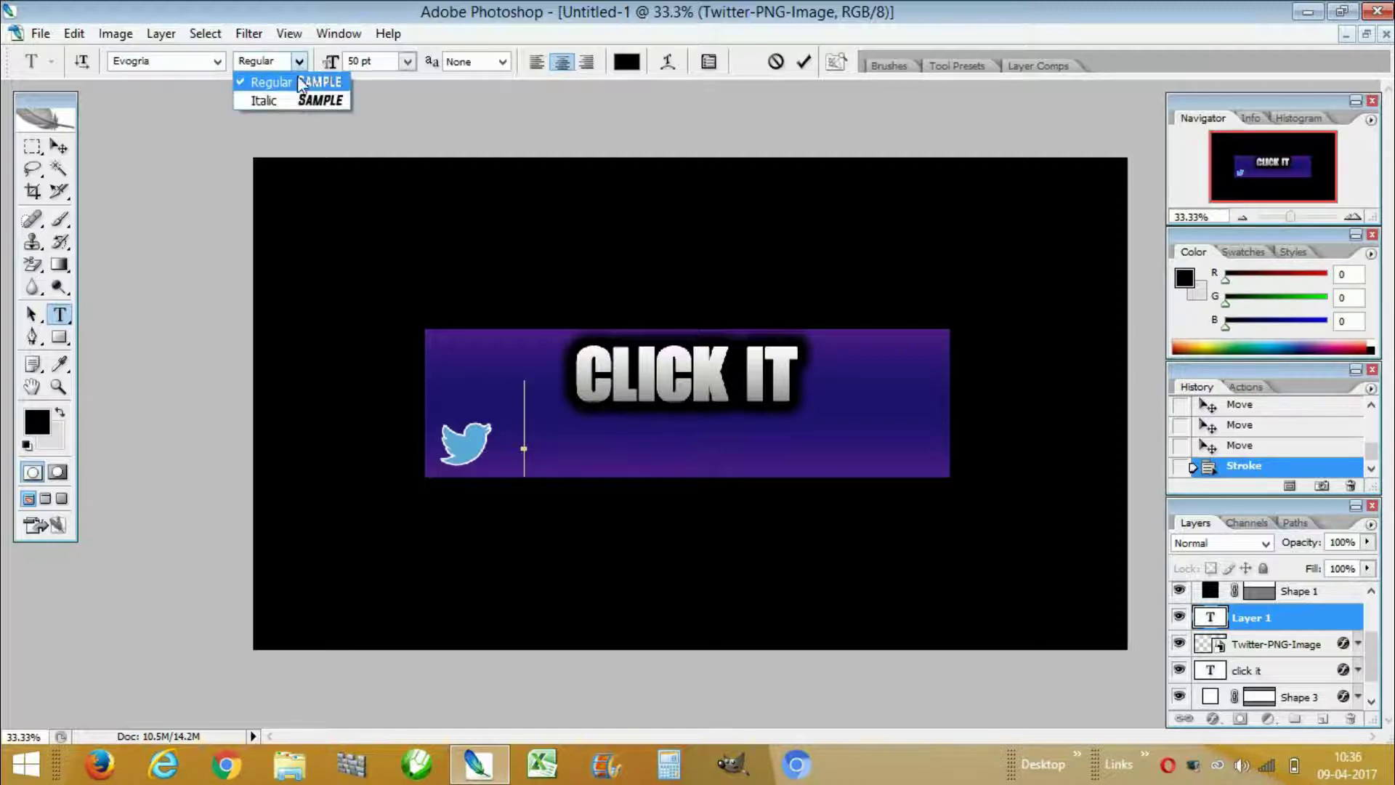
pyautogui.click(292, 98)
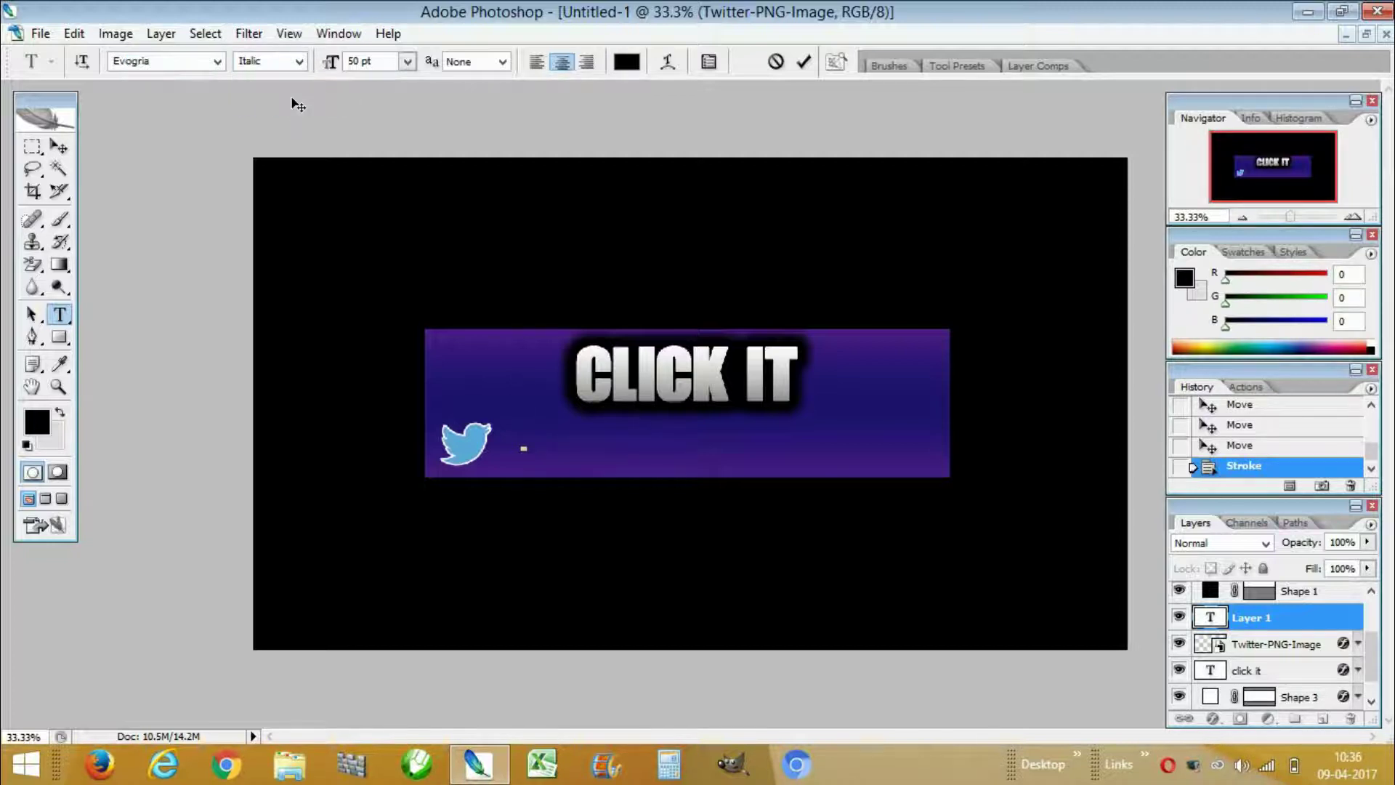
pyautogui.write('@')
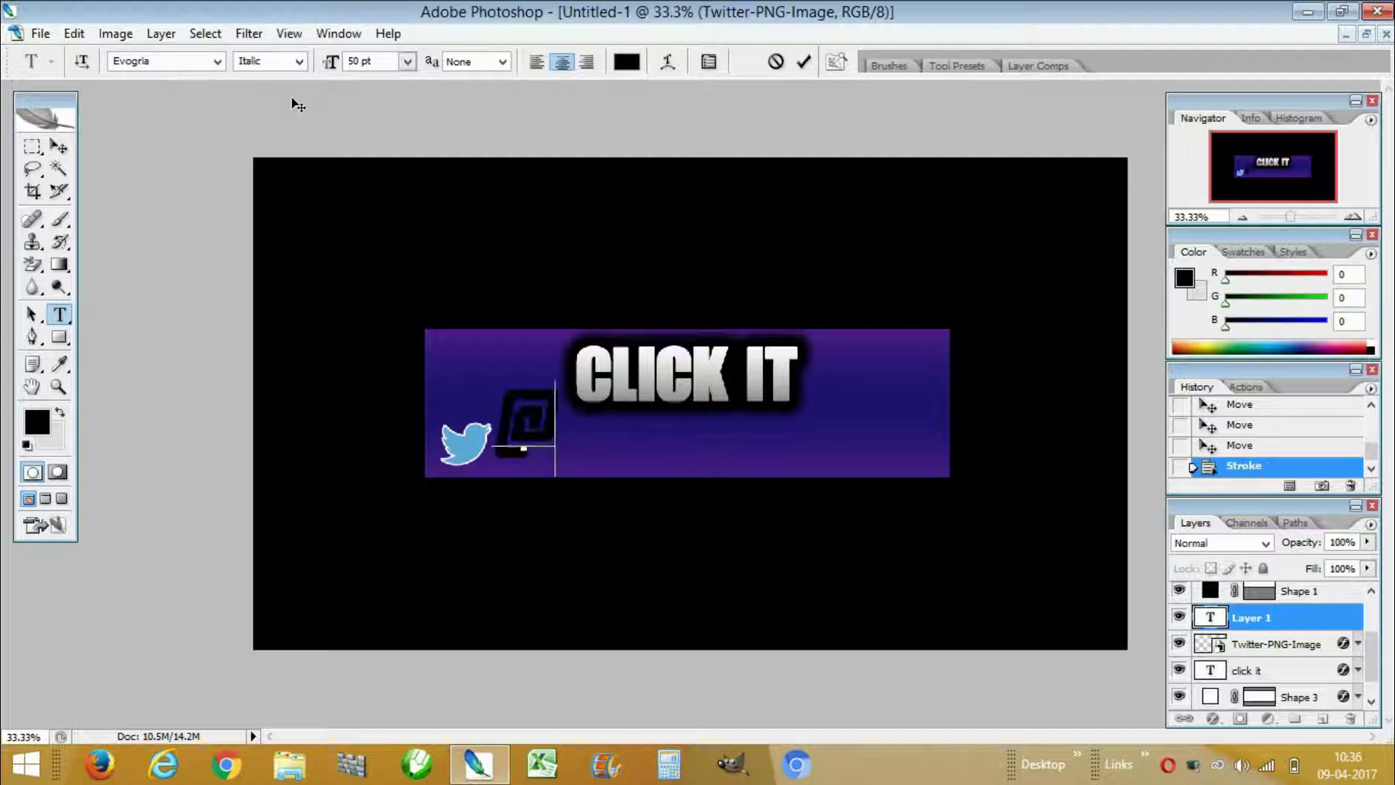
pyautogui.write('CLICK')
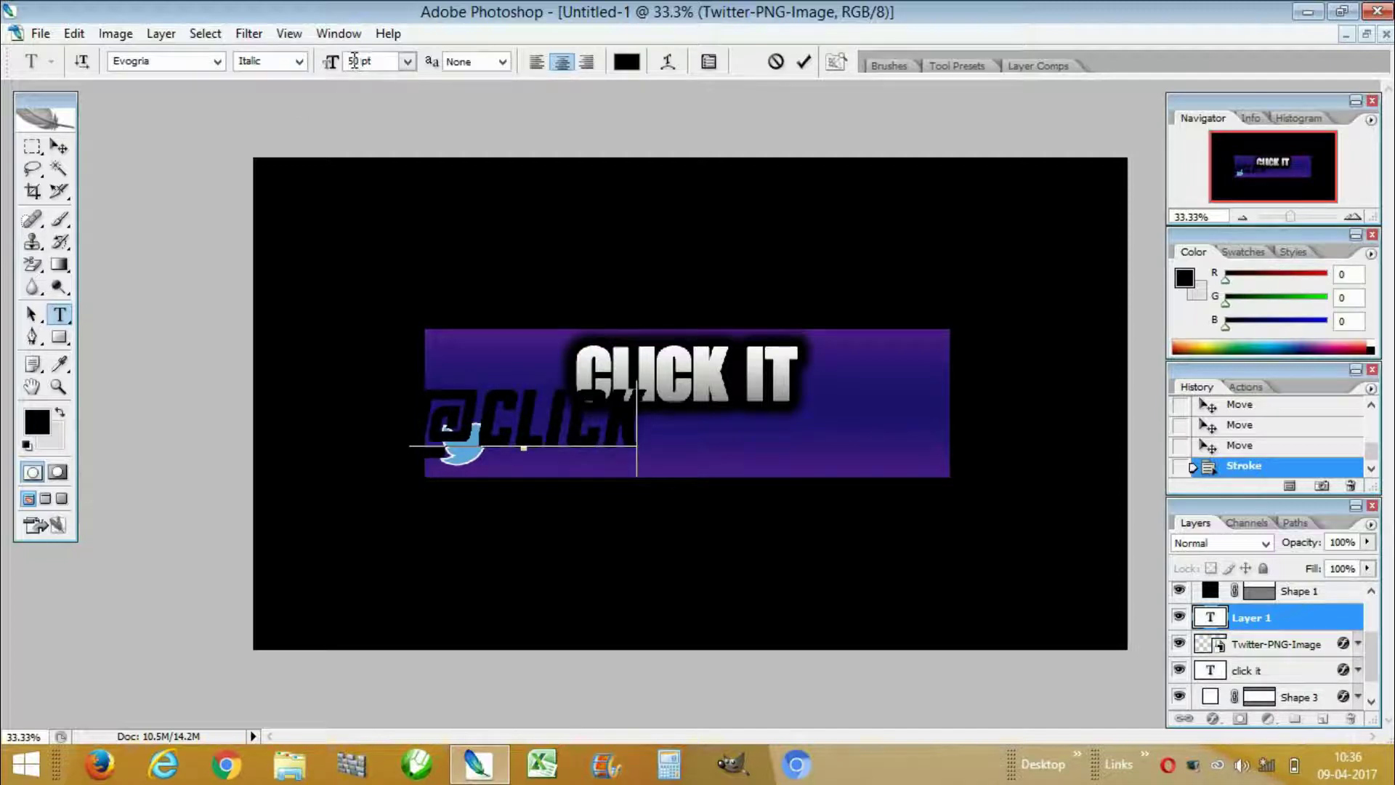
pyautogui.hotkey('ctrl', 'a')
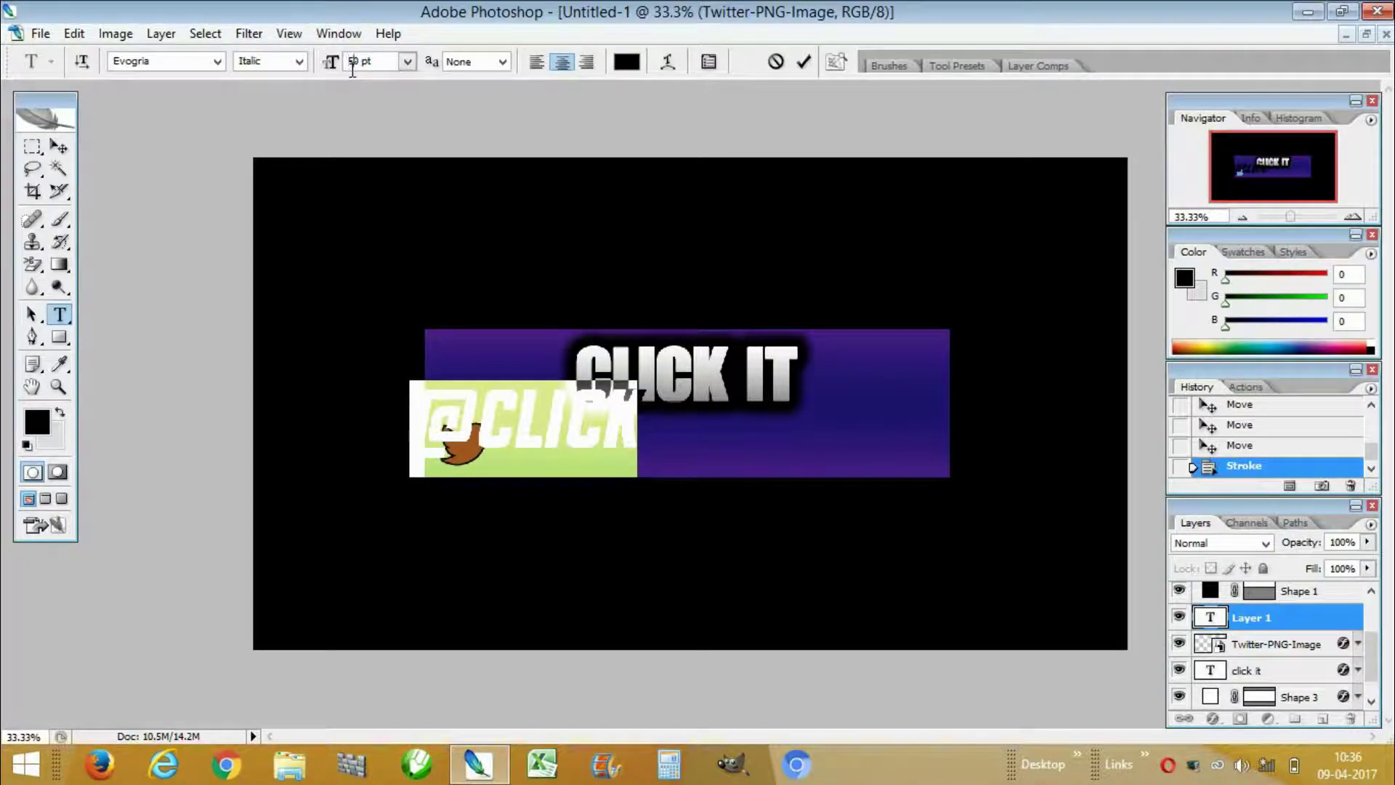
pyautogui.press('Return')
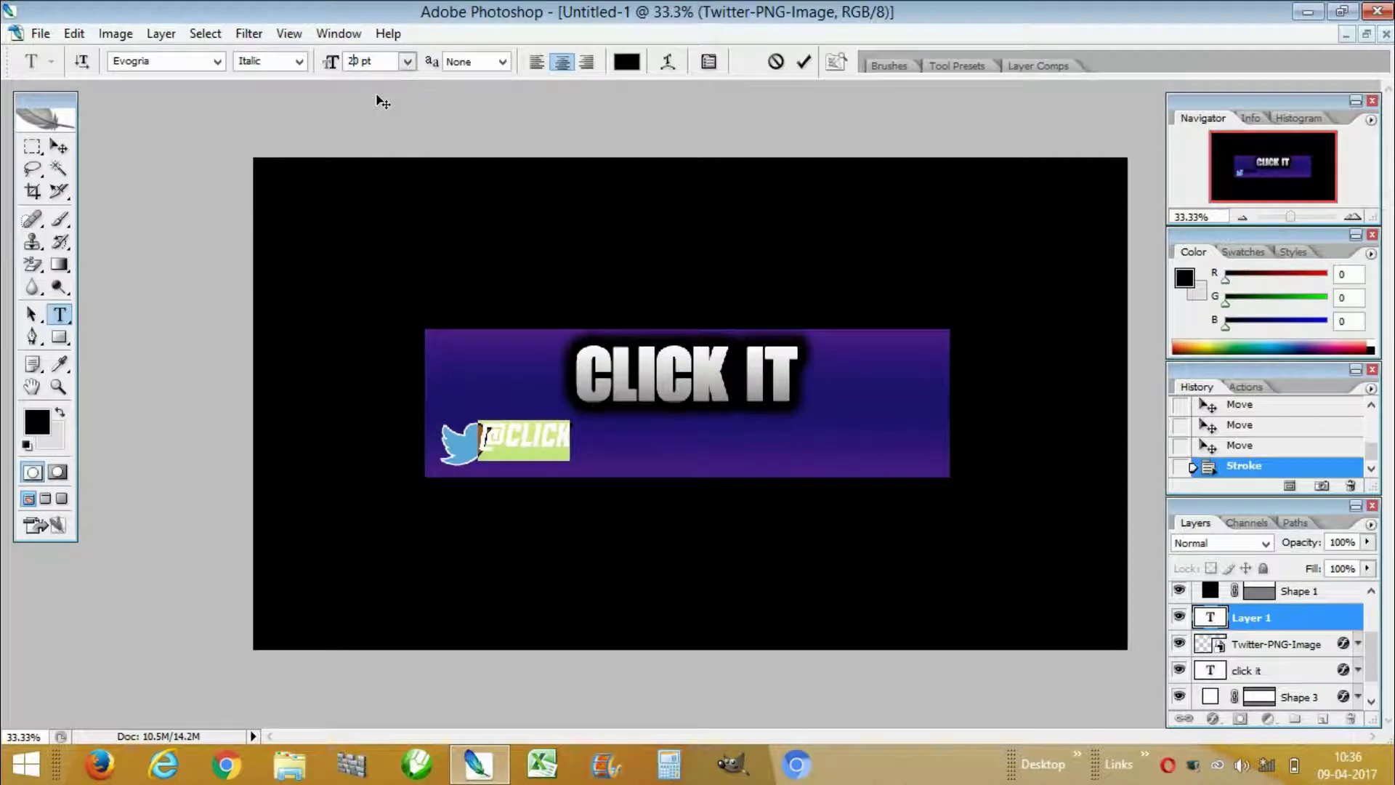
pyautogui.click(803, 61)
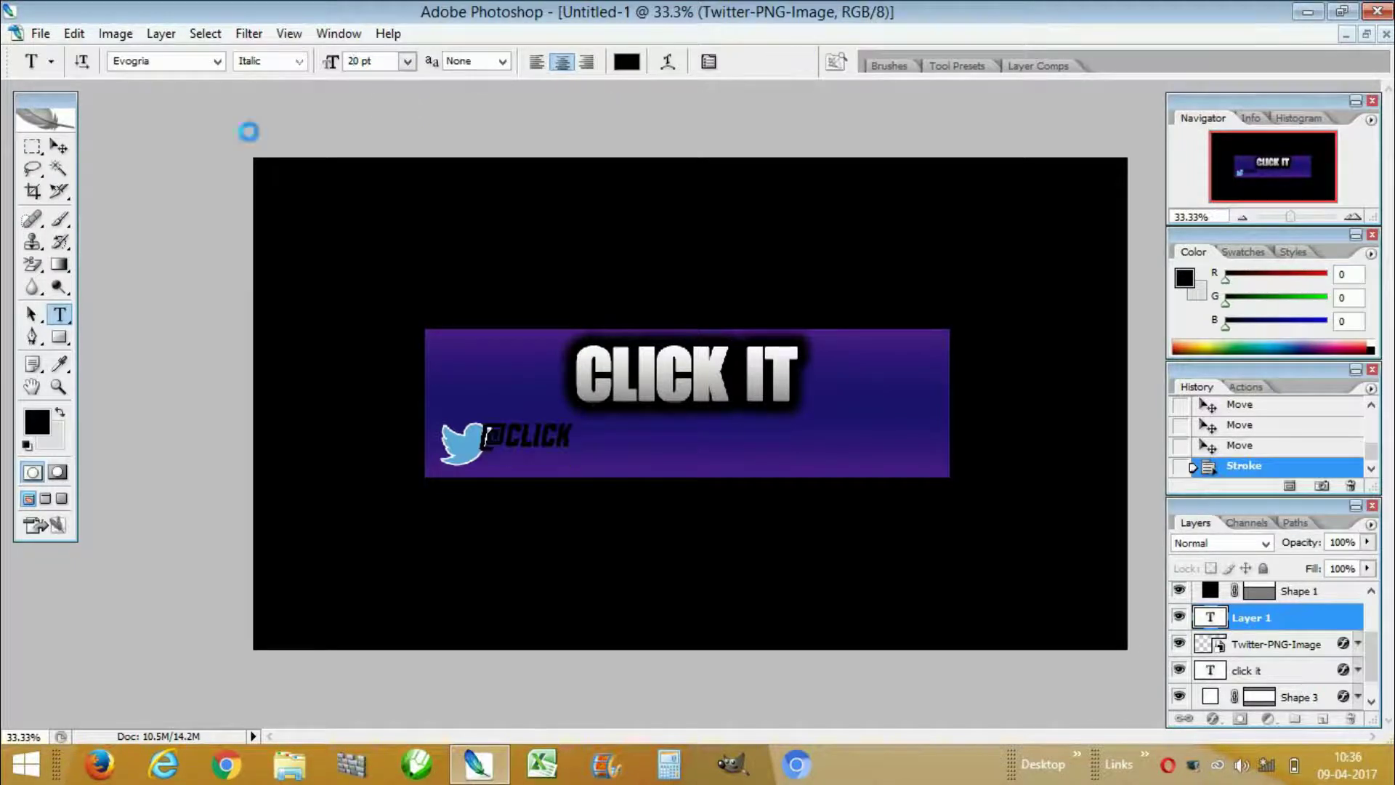
pyautogui.click(59, 146)
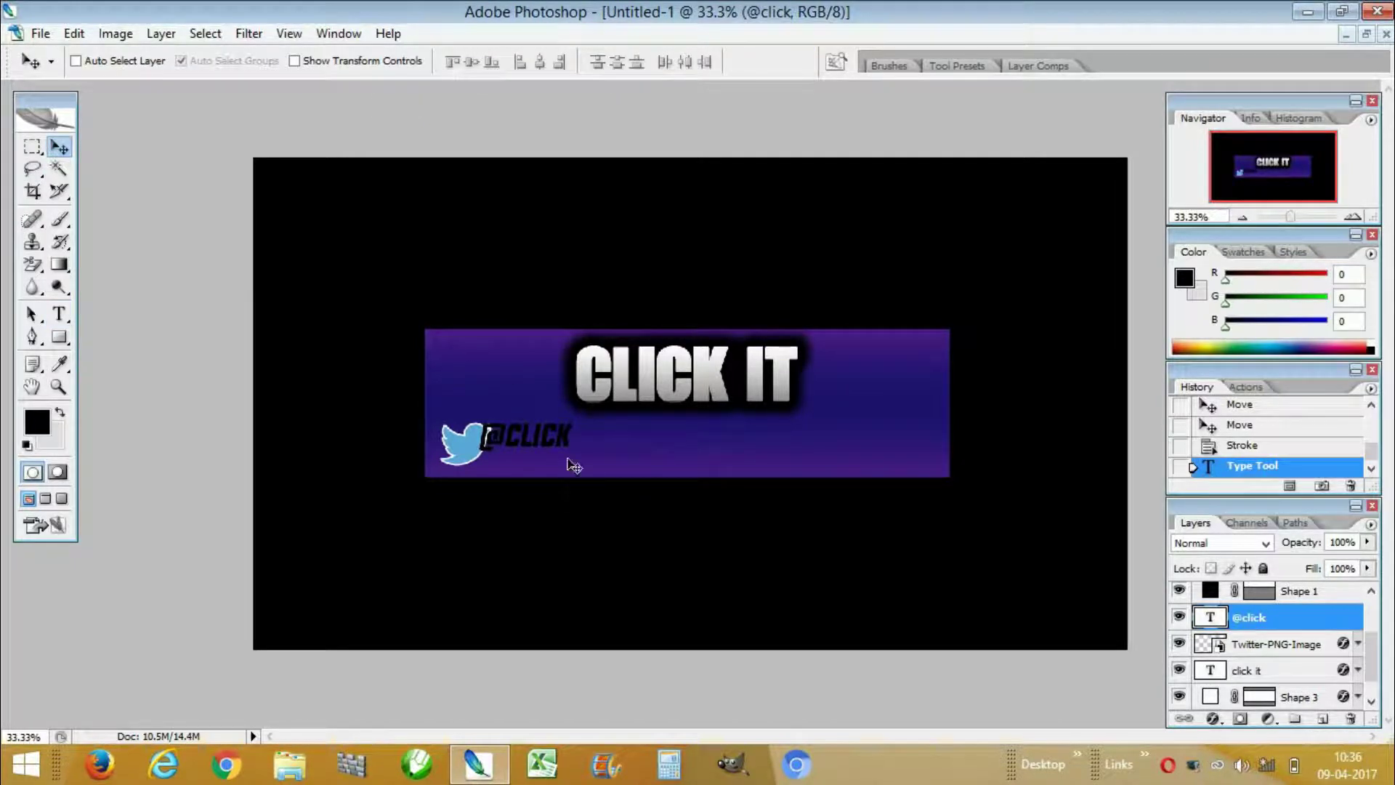
pyautogui.moveTo(546, 440); pyautogui.dragTo(566, 448)
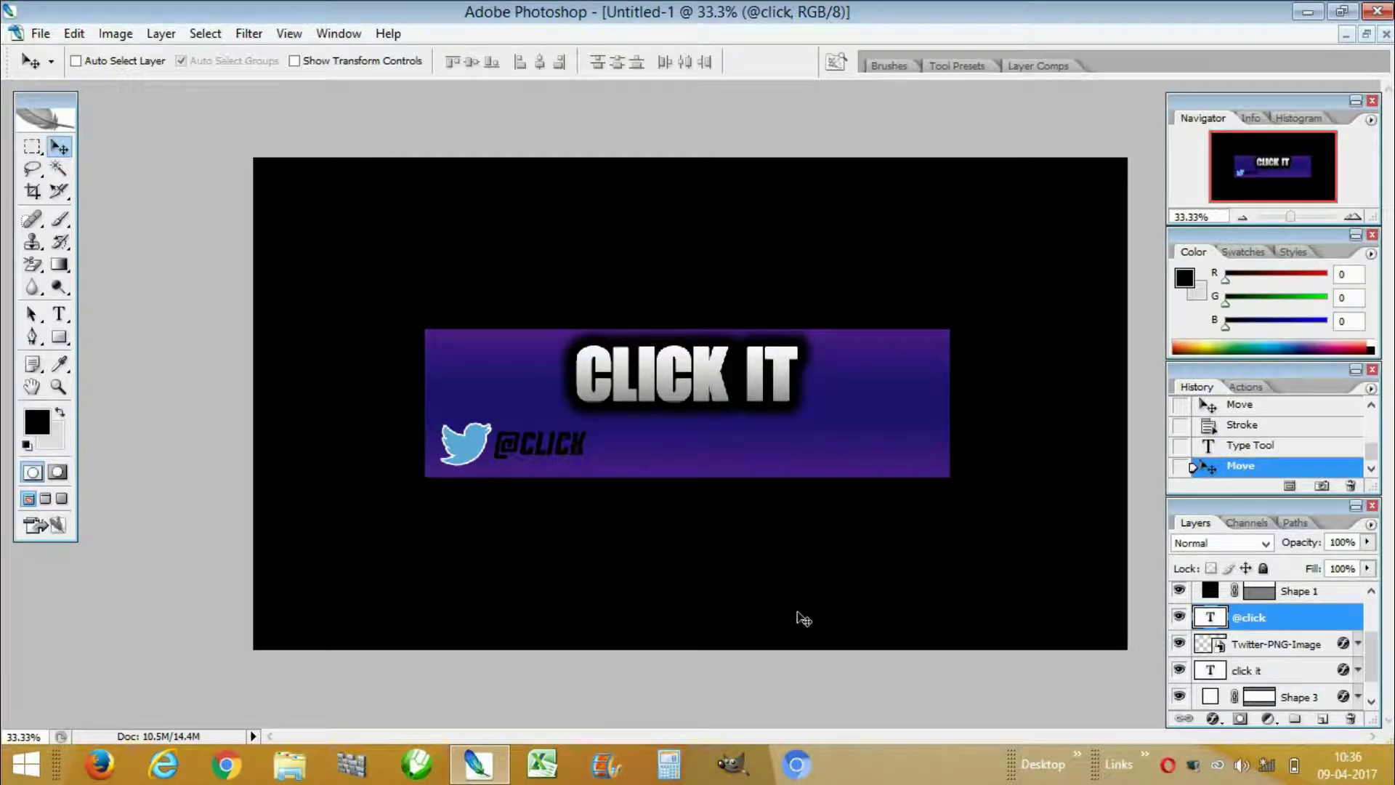
pyautogui.click(1268, 644)
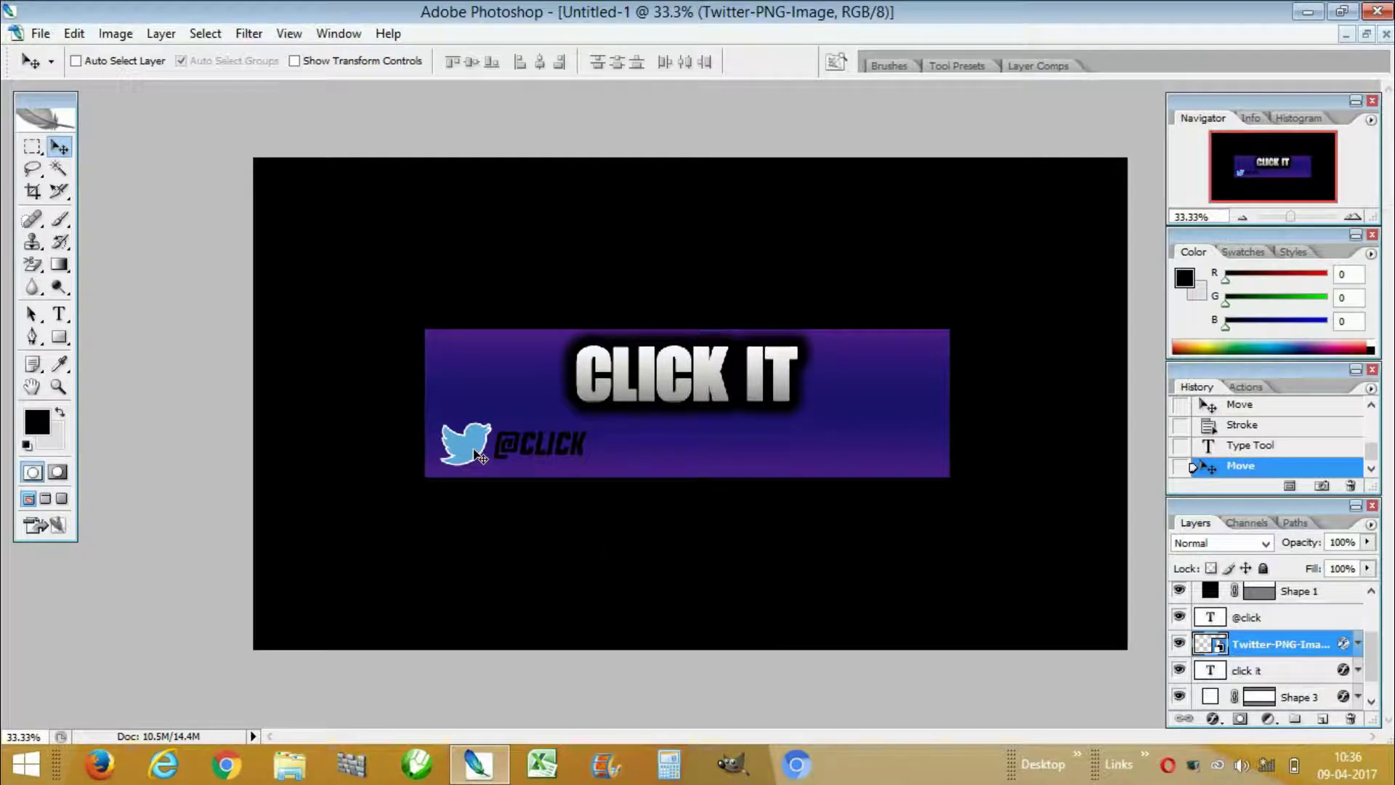
pyautogui.hotkey('ctrl', 't')
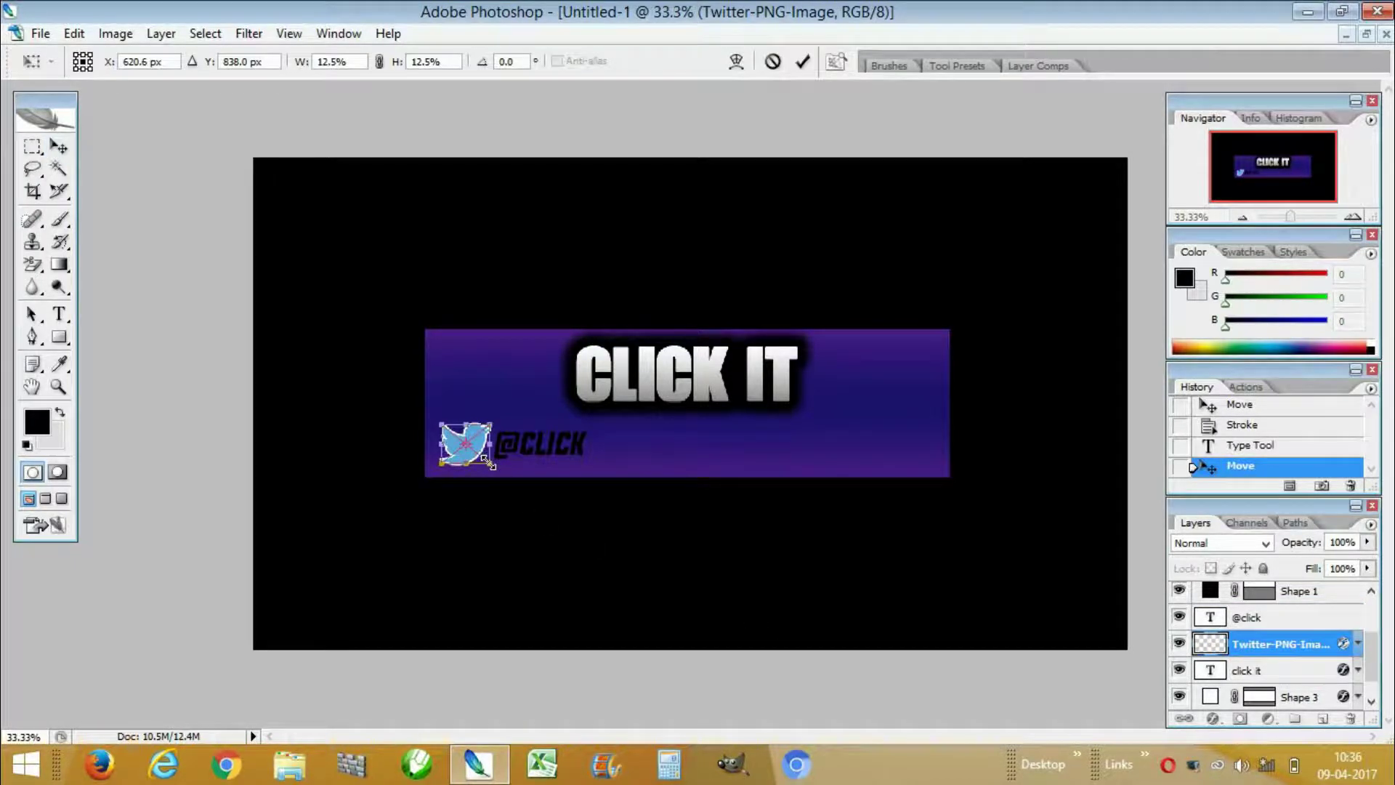
pyautogui.moveTo(489, 463); pyautogui.dragTo(484, 451)
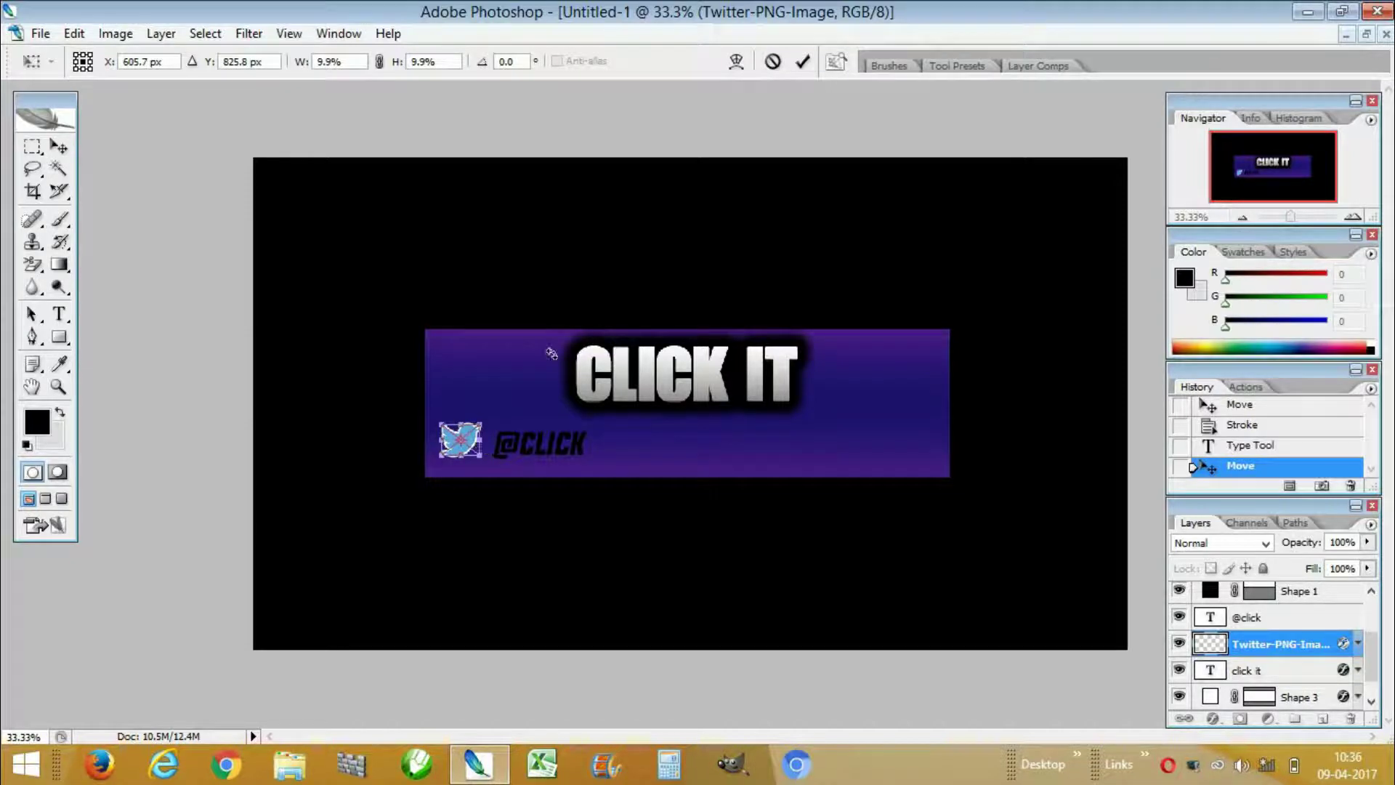
pyautogui.click(803, 66)
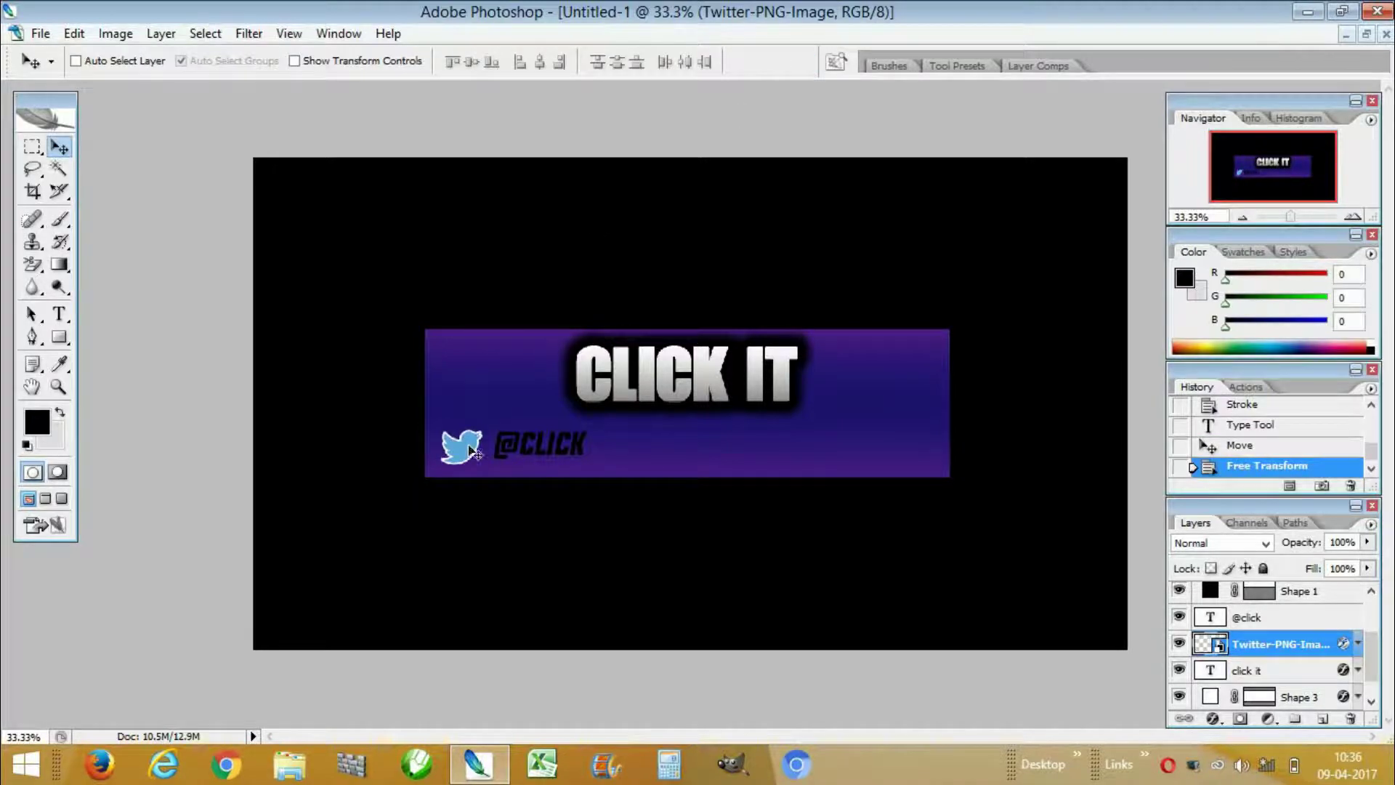
pyautogui.moveTo(474, 452); pyautogui.dragTo(476, 452)
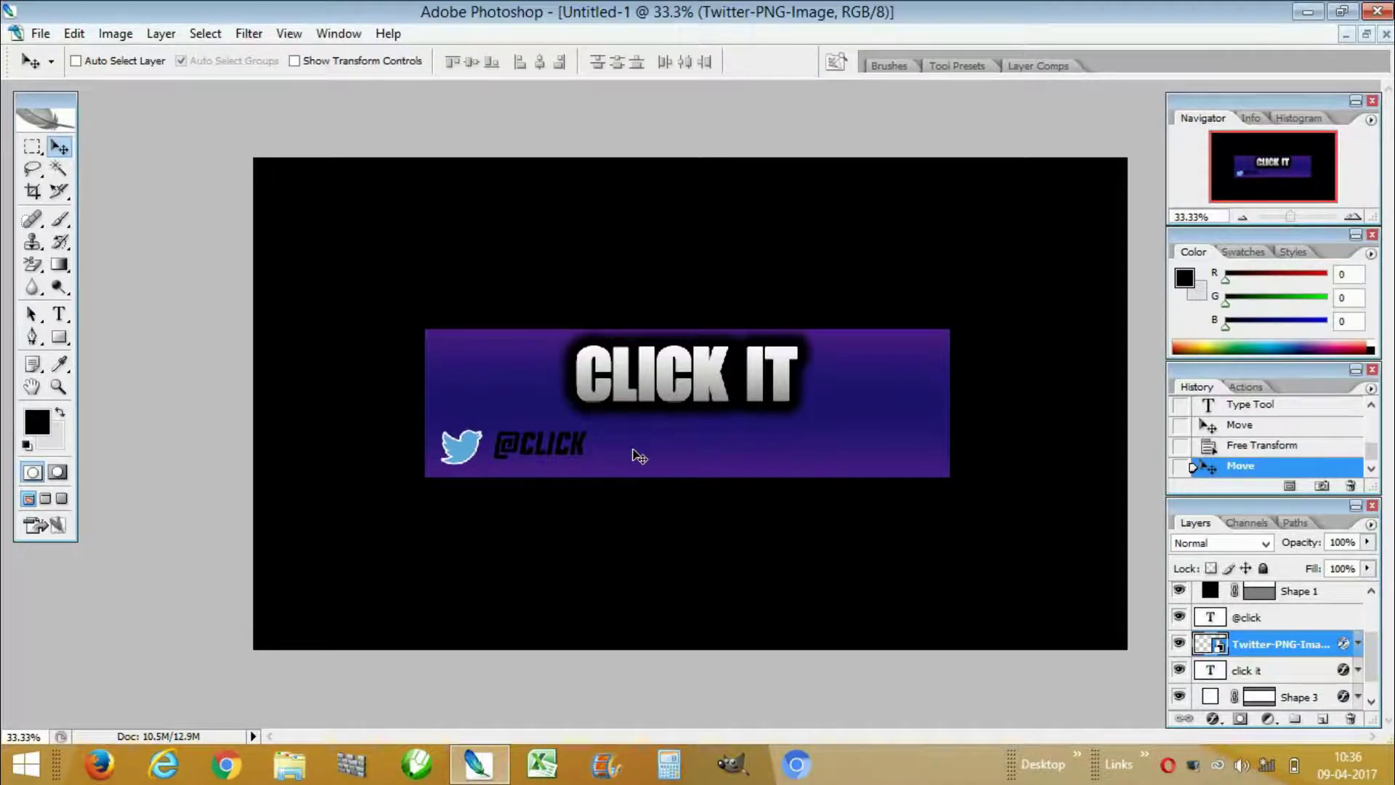
pyautogui.click(1278, 616)
pyautogui.moveTo(544, 454); pyautogui.dragTo(539, 460)
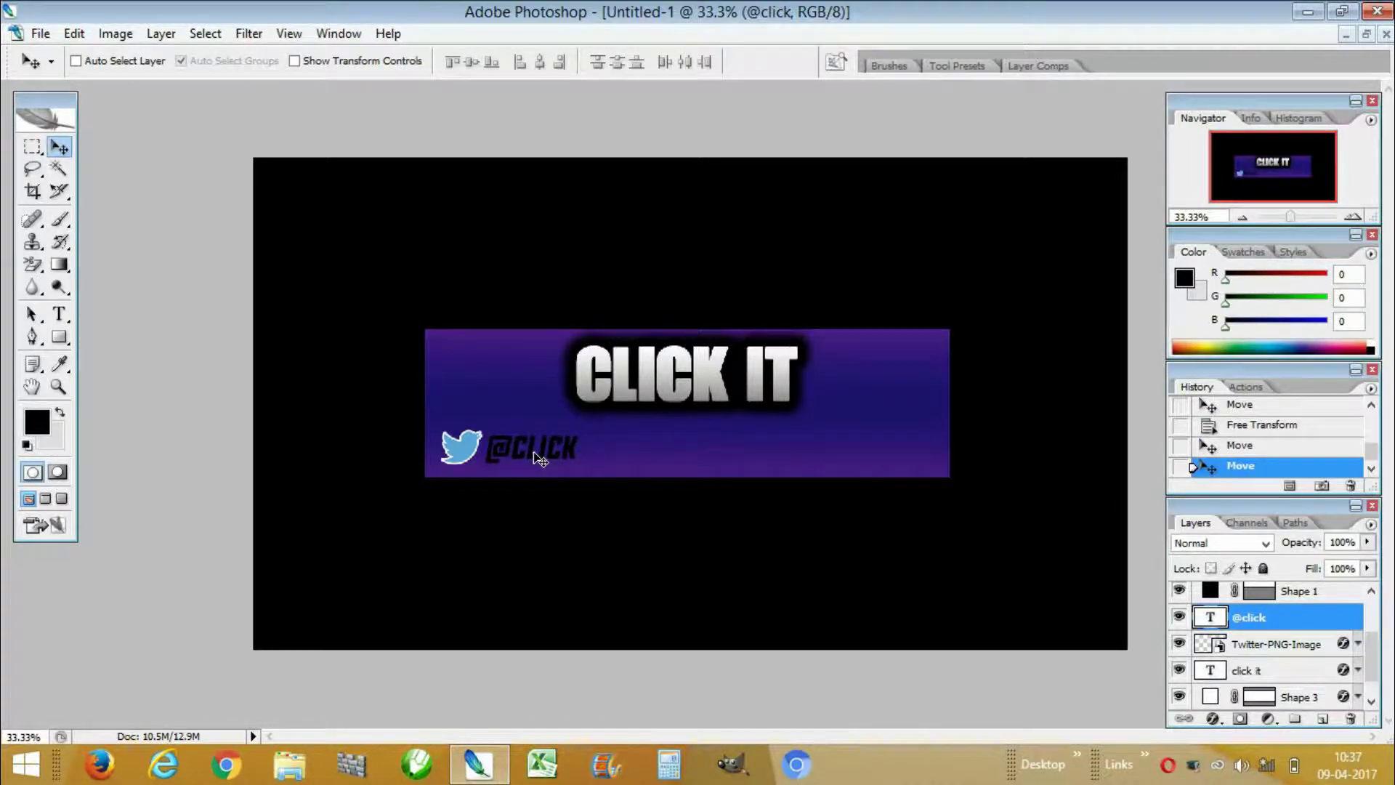
pyautogui.rightClick(1337, 619)
pyautogui.click(1254, 56)
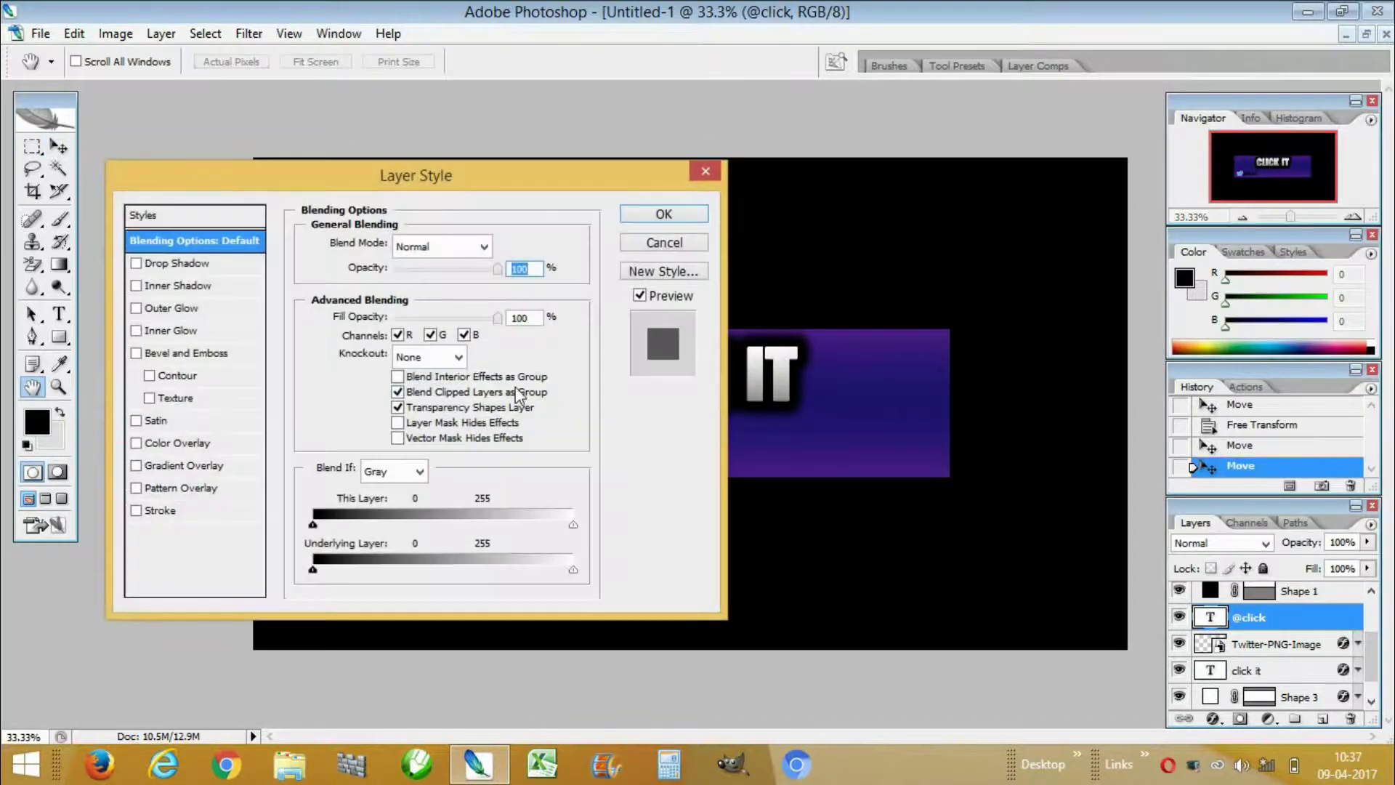
pyautogui.click(181, 445)
pyautogui.click(485, 247)
pyautogui.click(770, 374)
pyautogui.click(1311, 266)
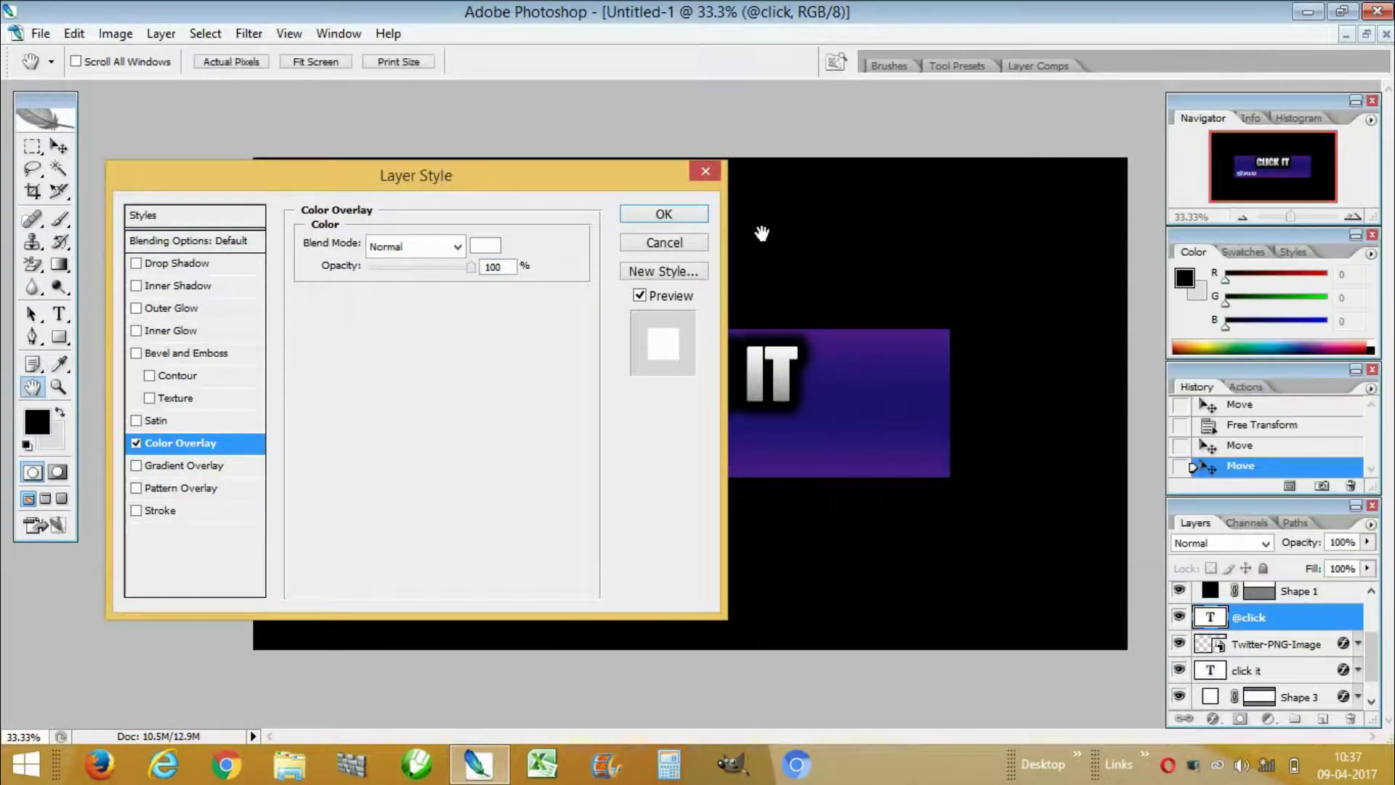
pyautogui.click(649, 215)
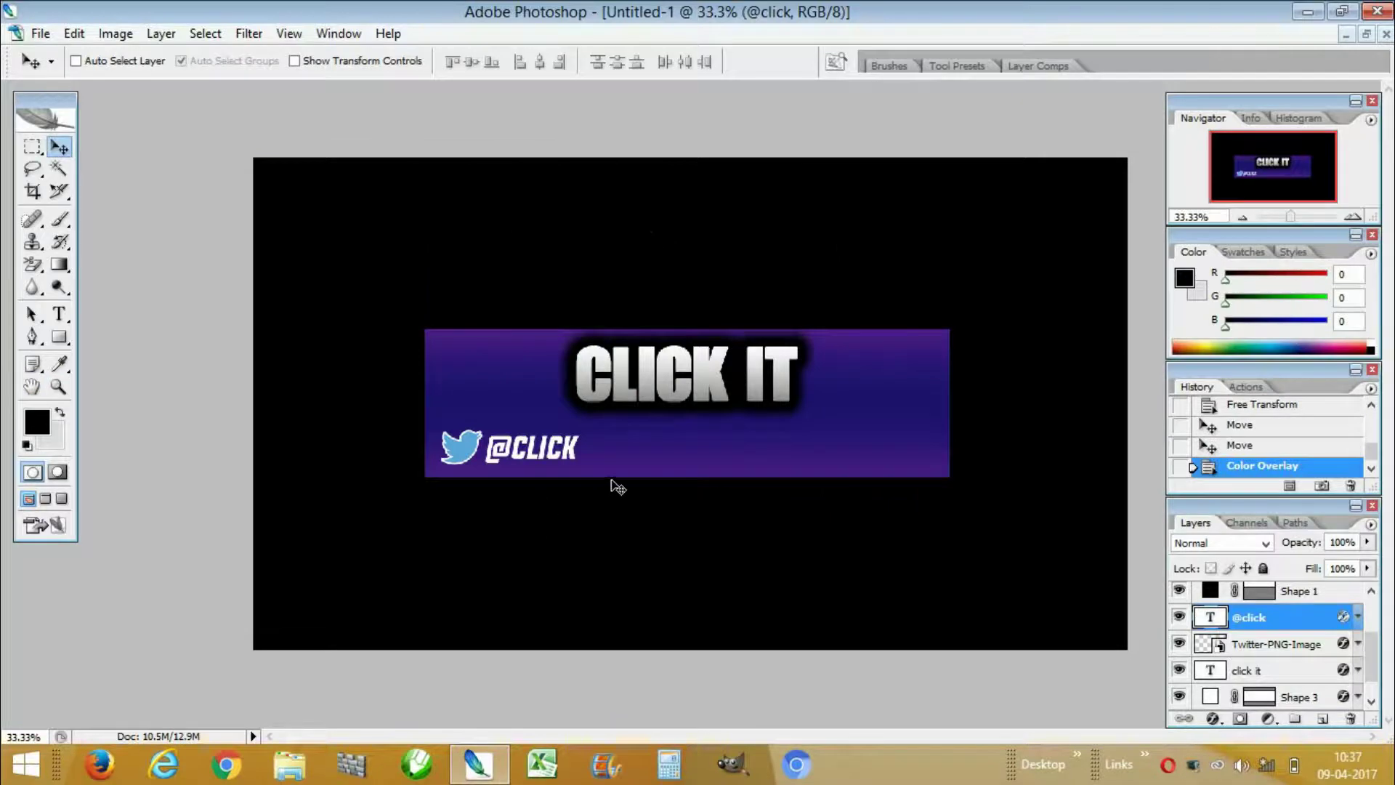
pyautogui.hotkey('ctrl', 'j')
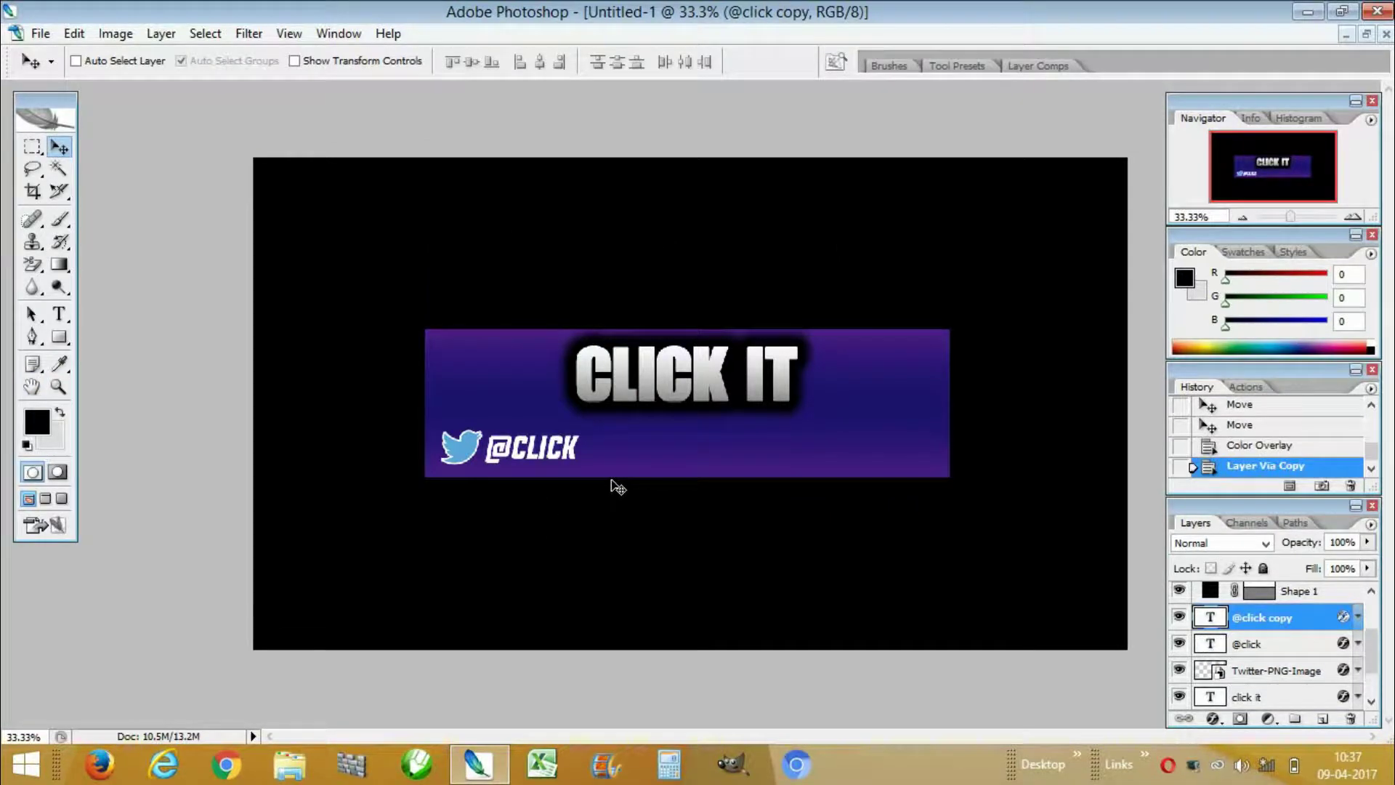
pyautogui.hotkey('ctrl', 'j')
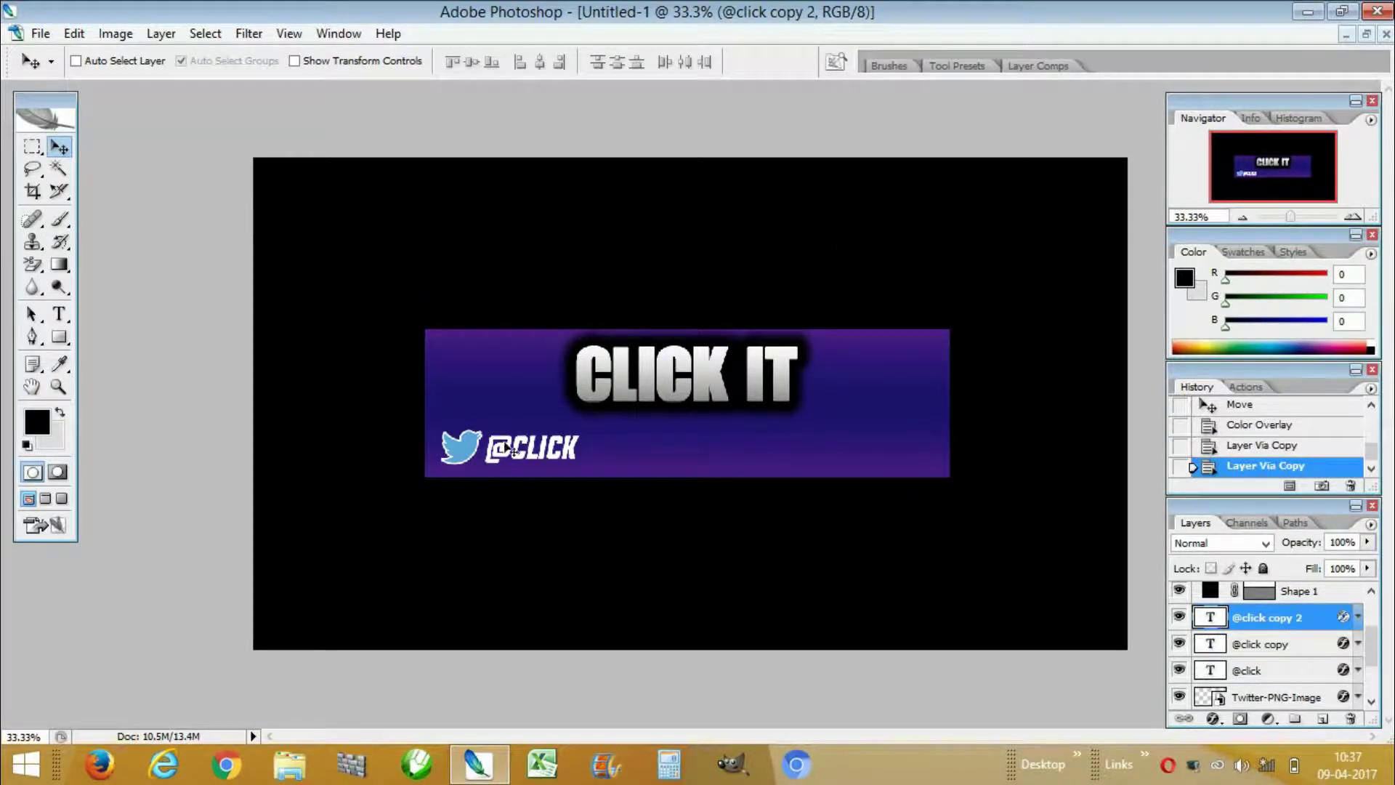
pyautogui.click(40, 34)
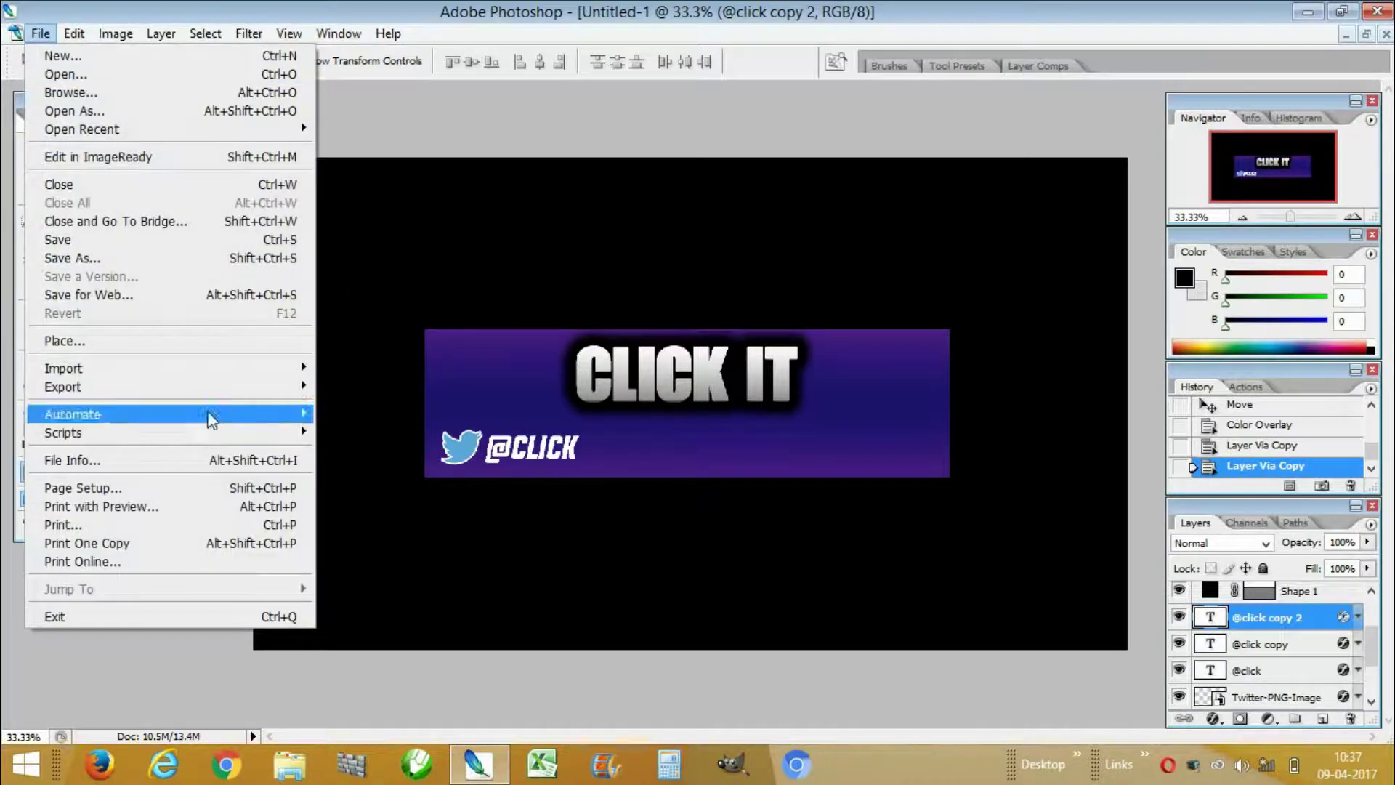
pyautogui.click(146, 340)
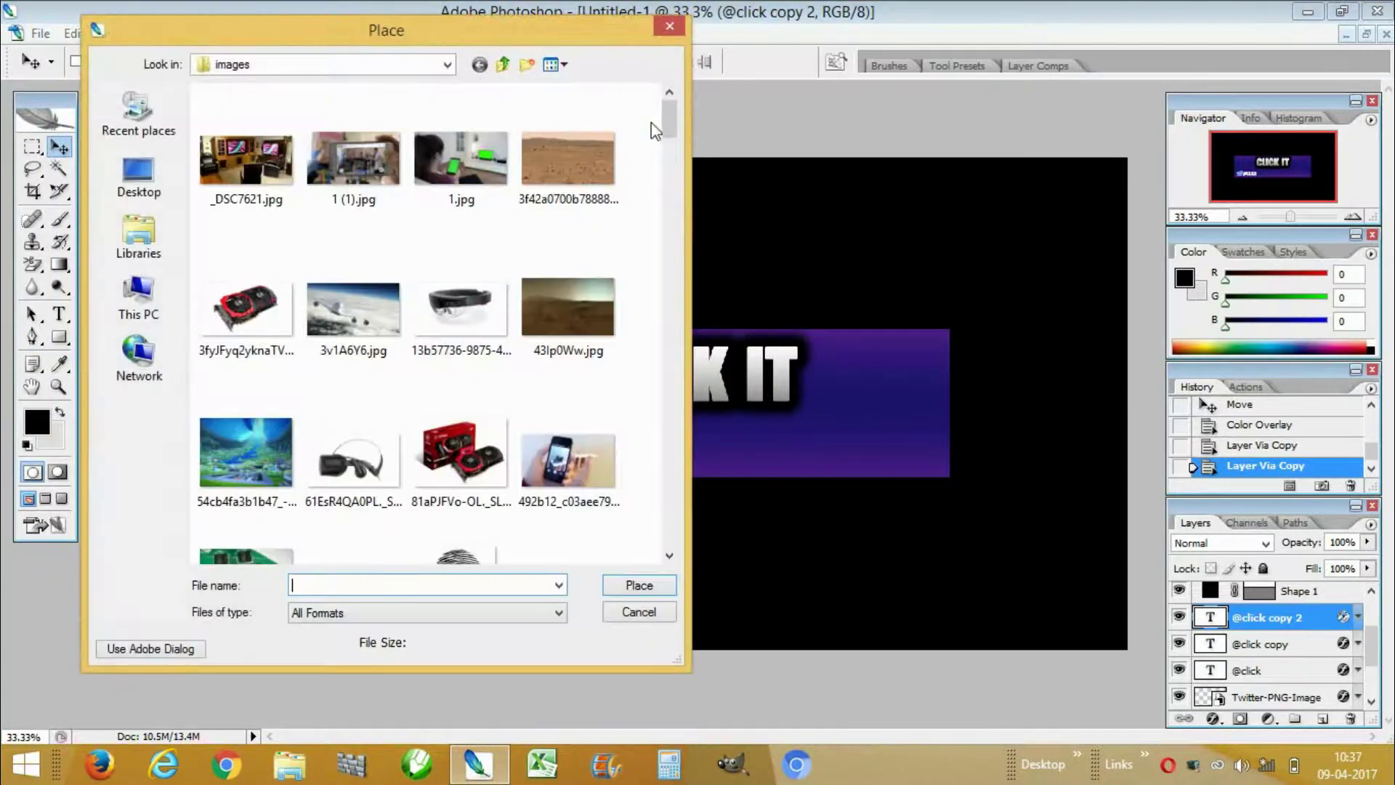
pyautogui.scroll(-10, 674, 129)
pyautogui.click(568, 356)
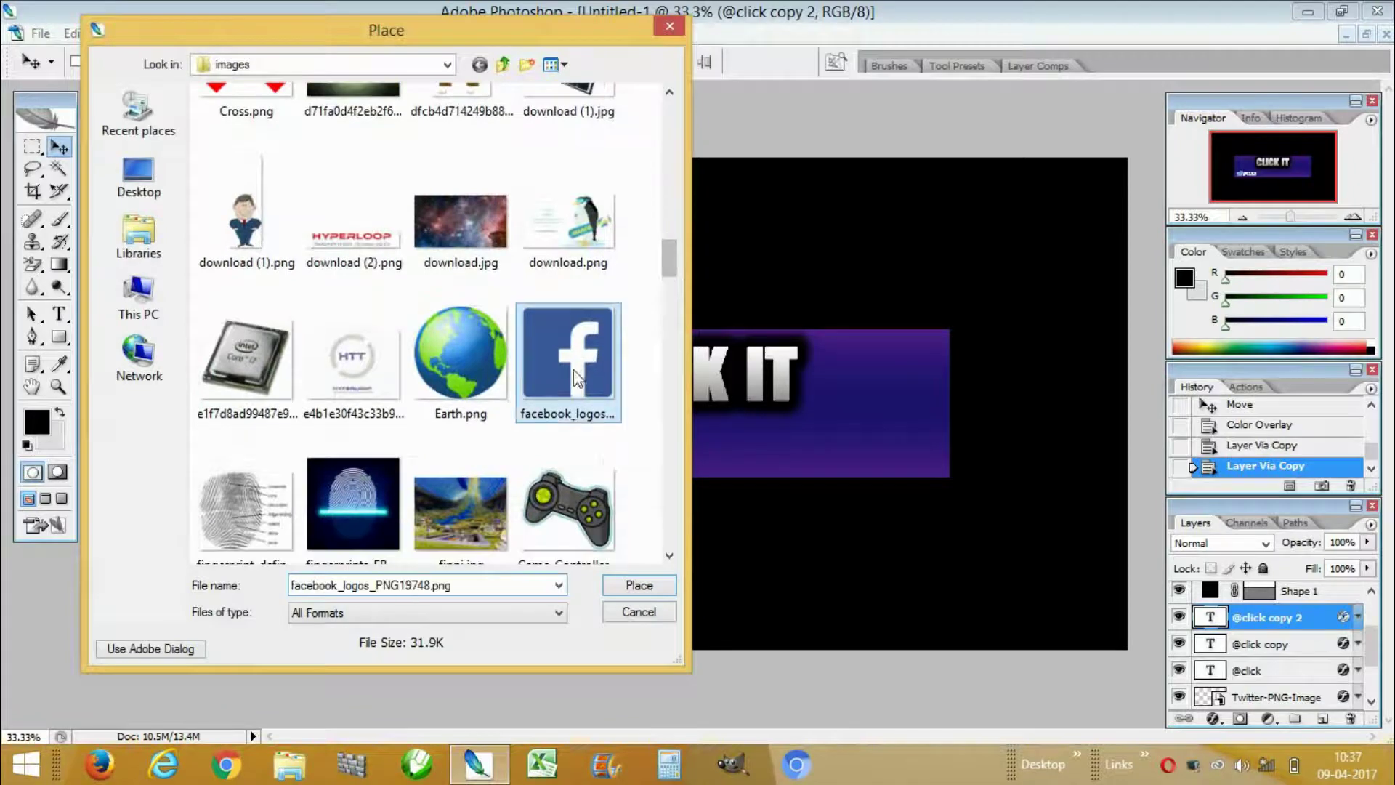
pyautogui.click(654, 591)
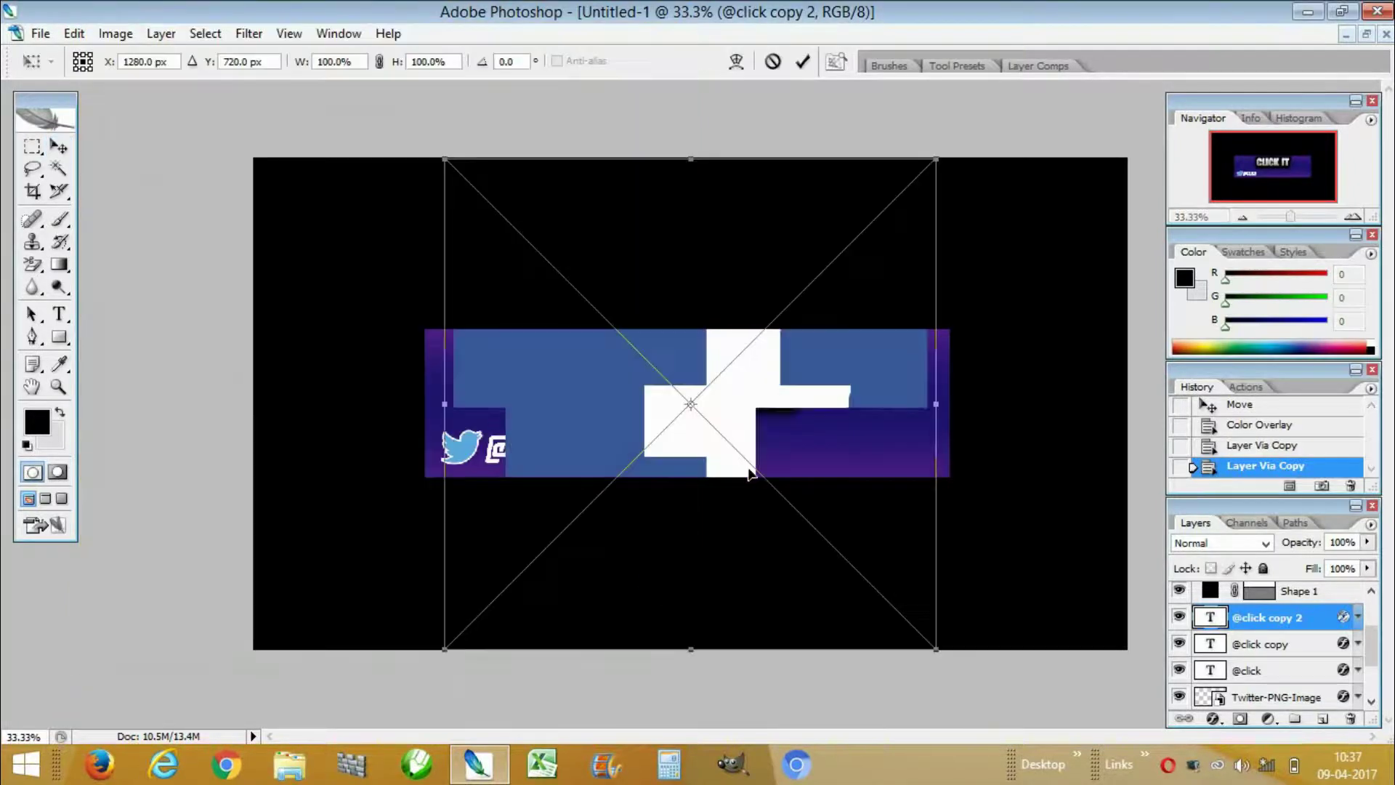
pyautogui.moveTo(936, 650); pyautogui.dragTo(488, 177)
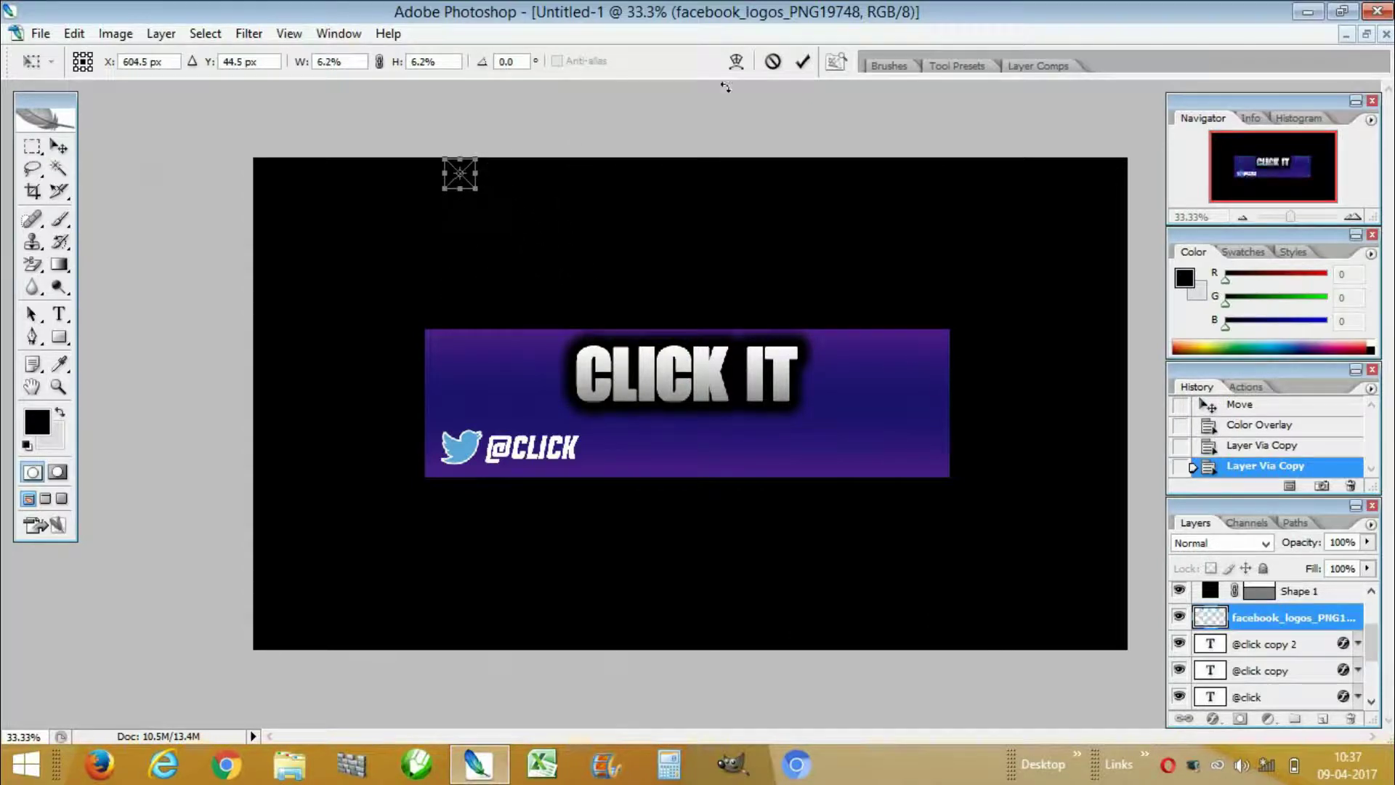
pyautogui.click(799, 68)
pyautogui.moveTo(500, 211); pyautogui.dragTo(642, 448)
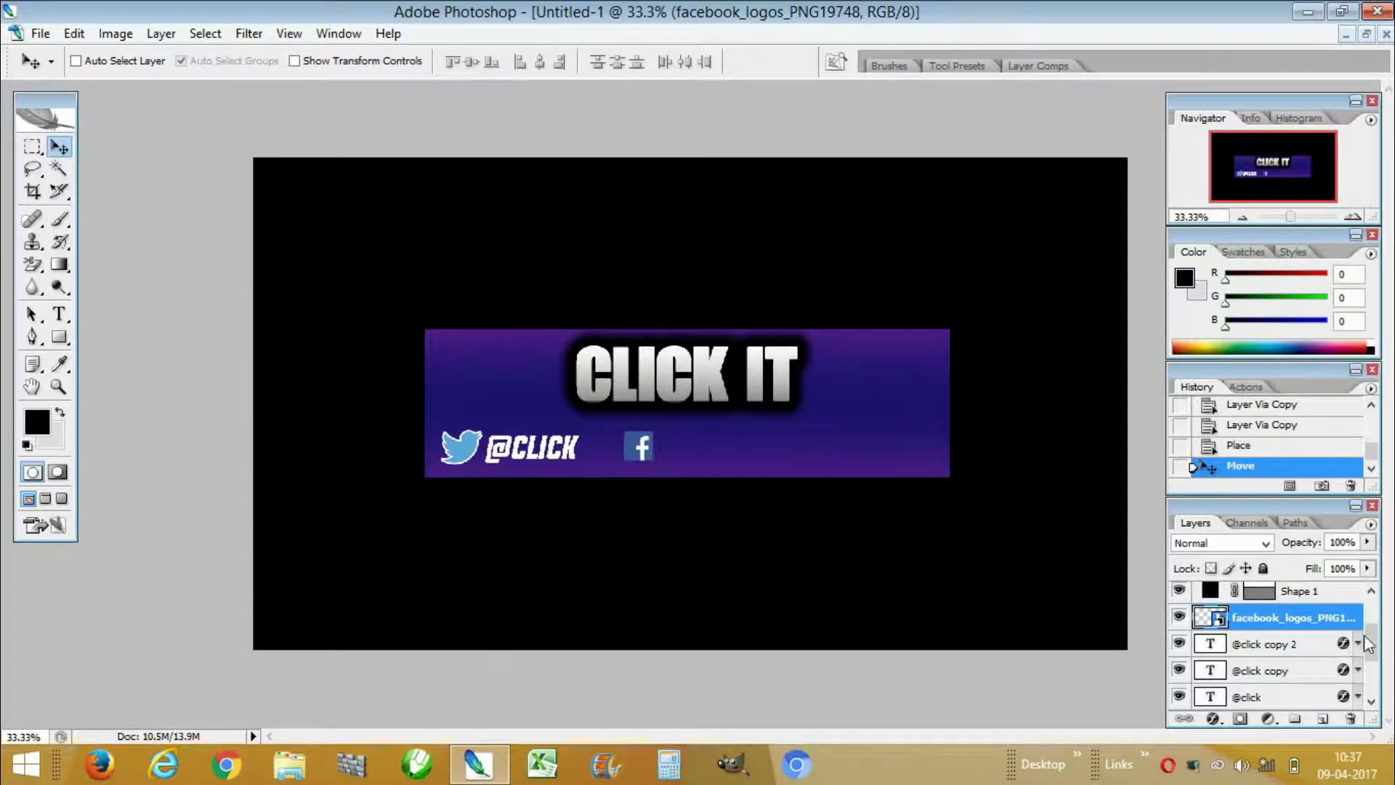
pyautogui.scroll(-2, 1368, 643)
pyautogui.click(1285, 676)
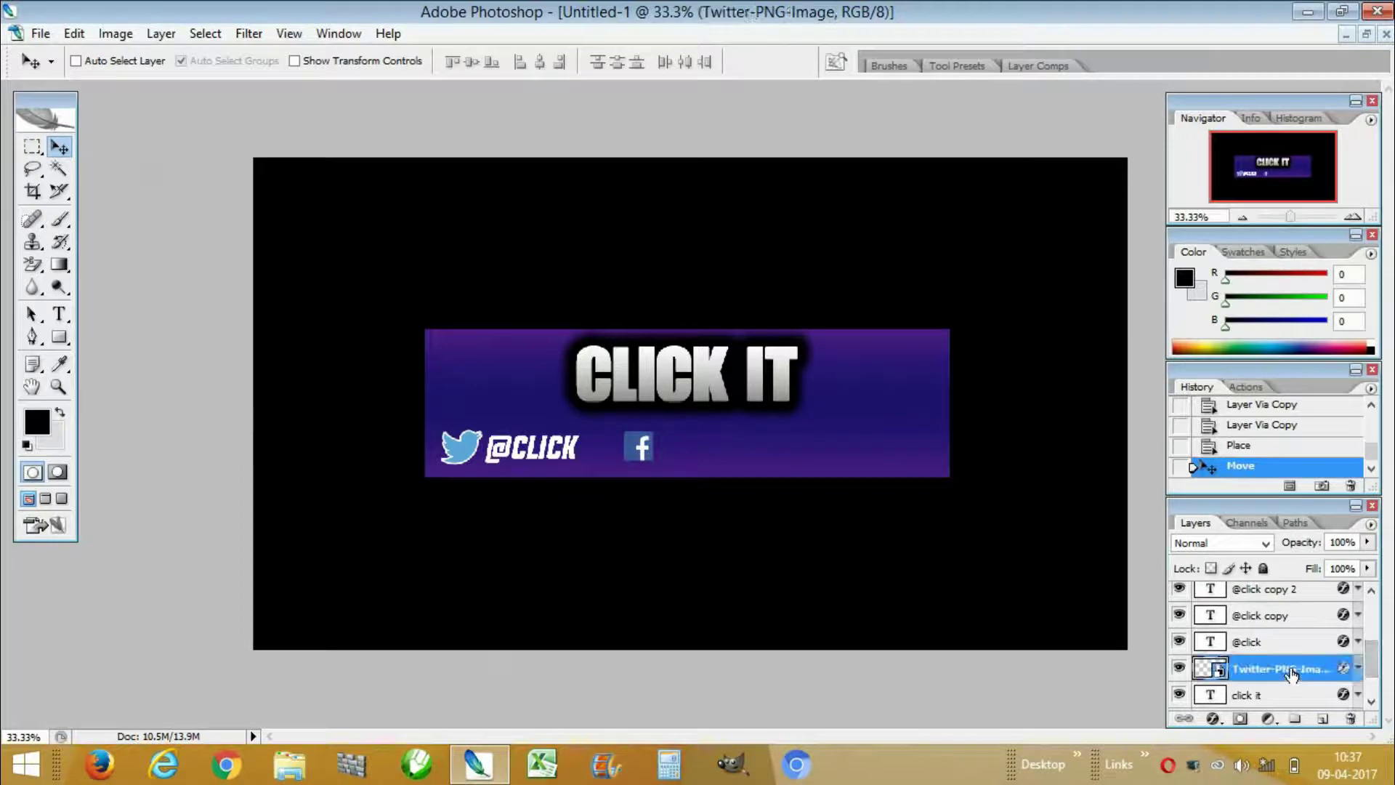
pyautogui.rightClick(1285, 675)
pyautogui.click(1270, 533)
pyautogui.scroll(2, 1374, 621)
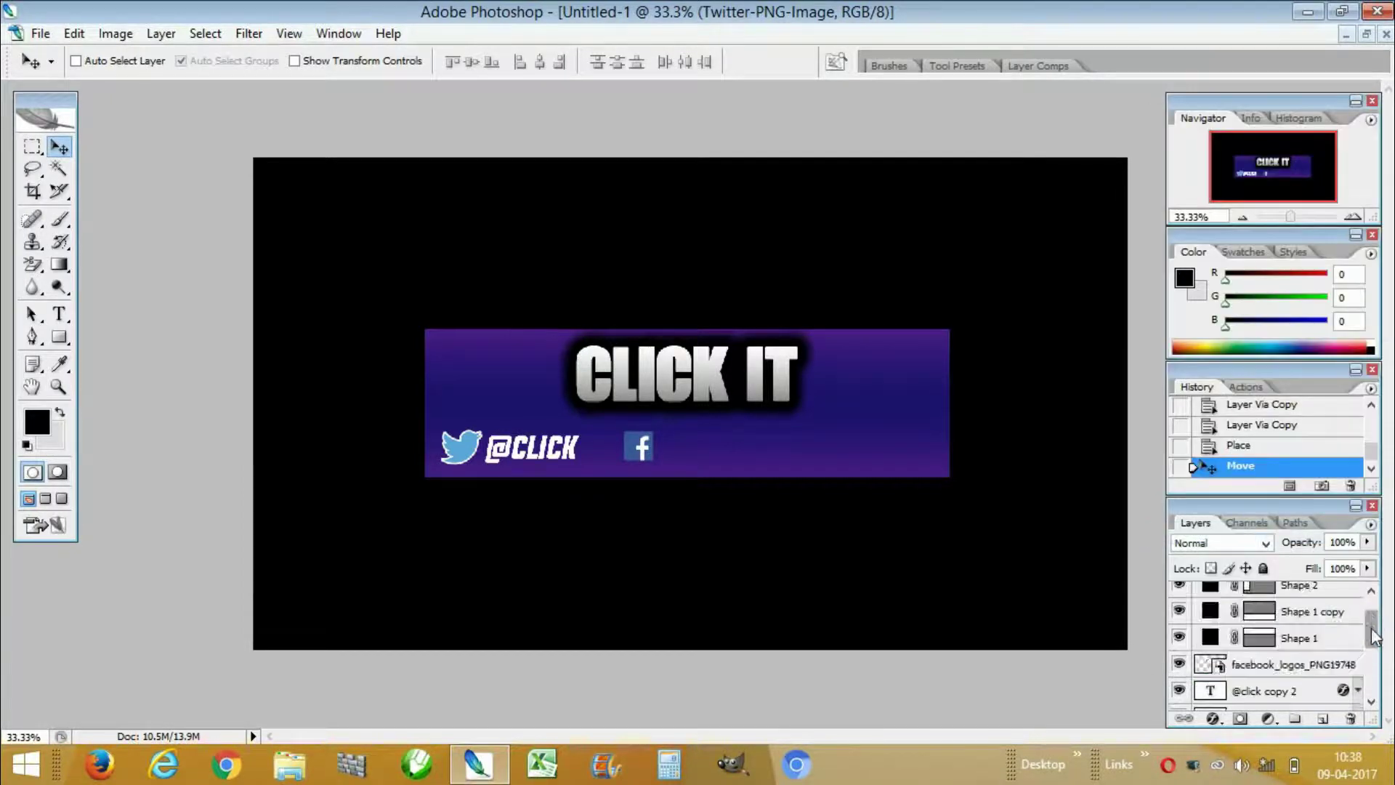
pyautogui.scroll(-1, 1373, 625)
pyautogui.click(1293, 653)
pyautogui.rightClick(1301, 652)
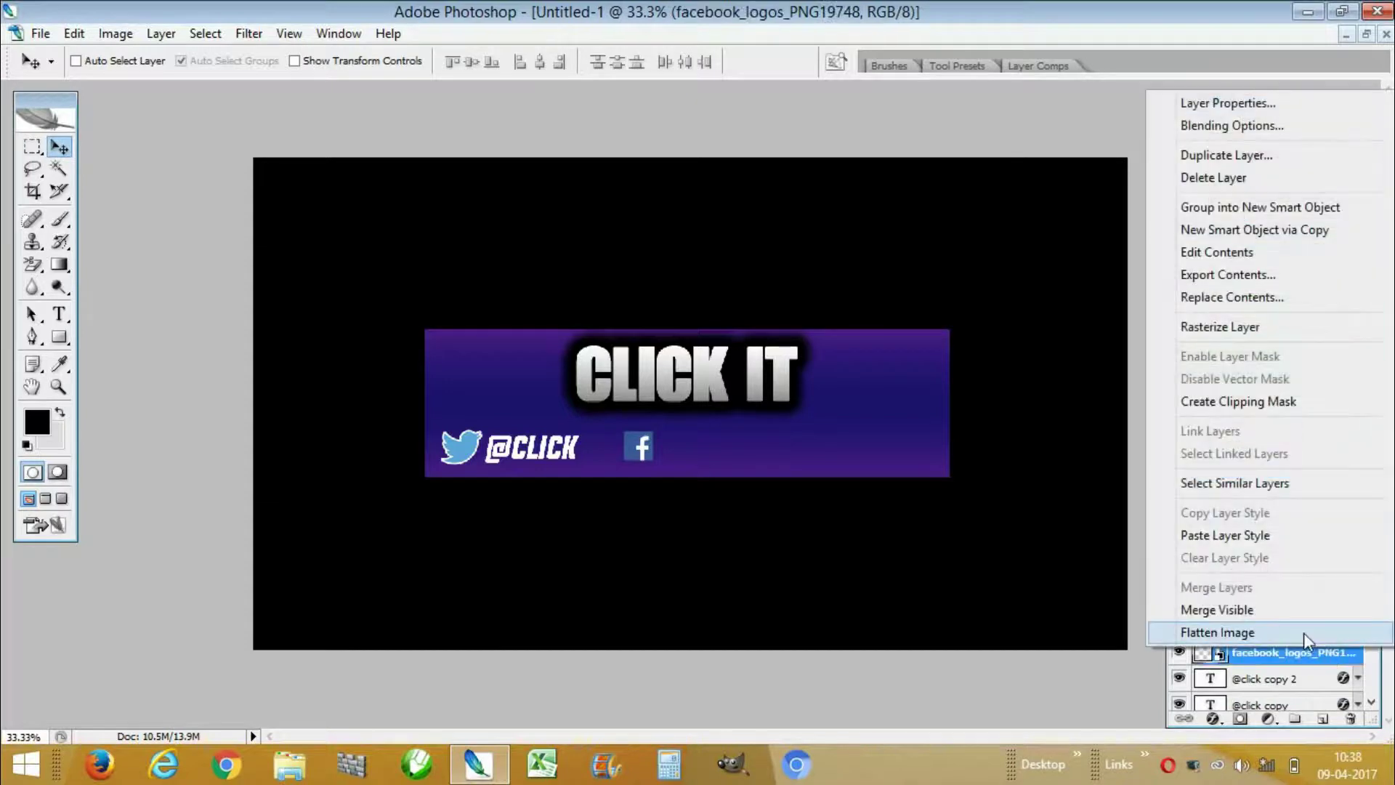
pyautogui.click(1266, 534)
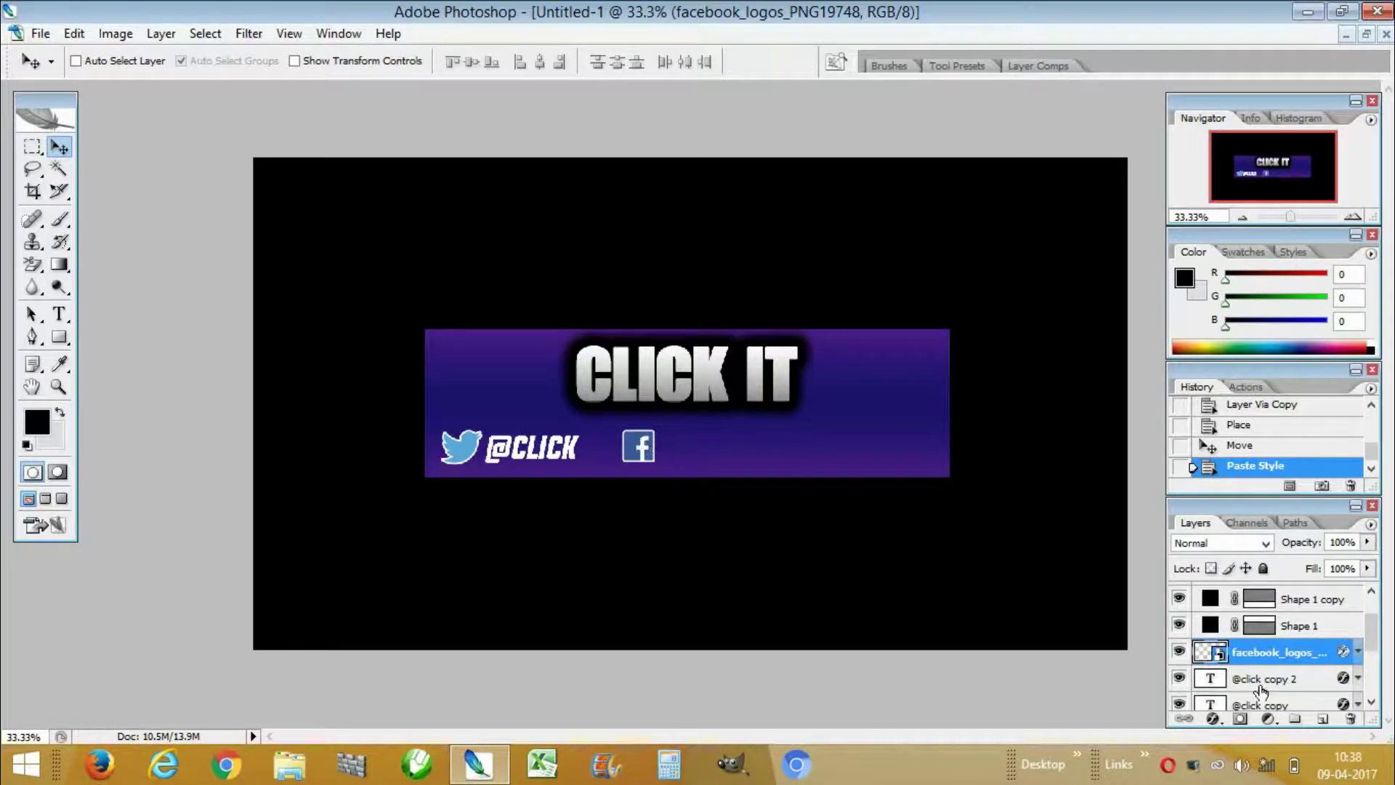
pyautogui.click(1287, 705)
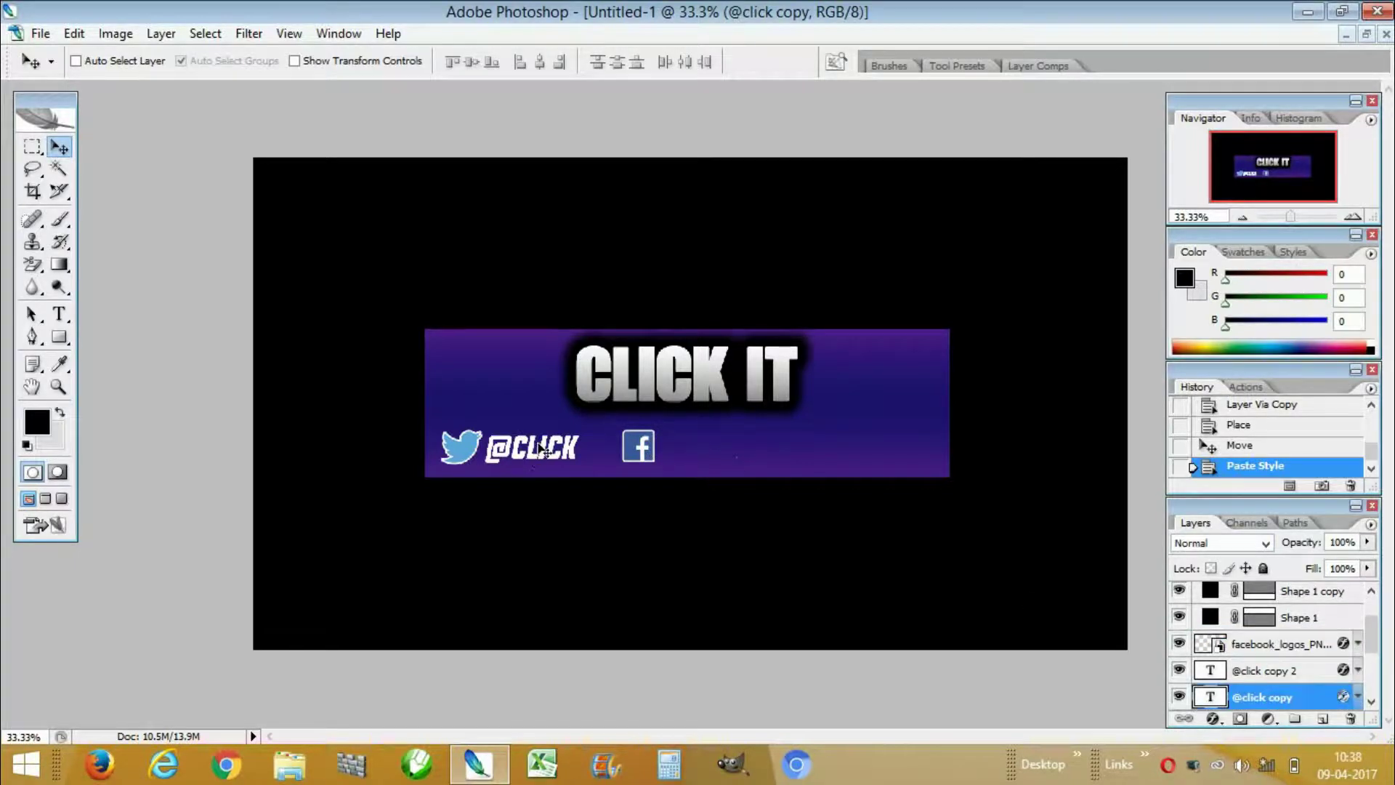
pyautogui.moveTo(547, 451); pyautogui.dragTo(724, 450)
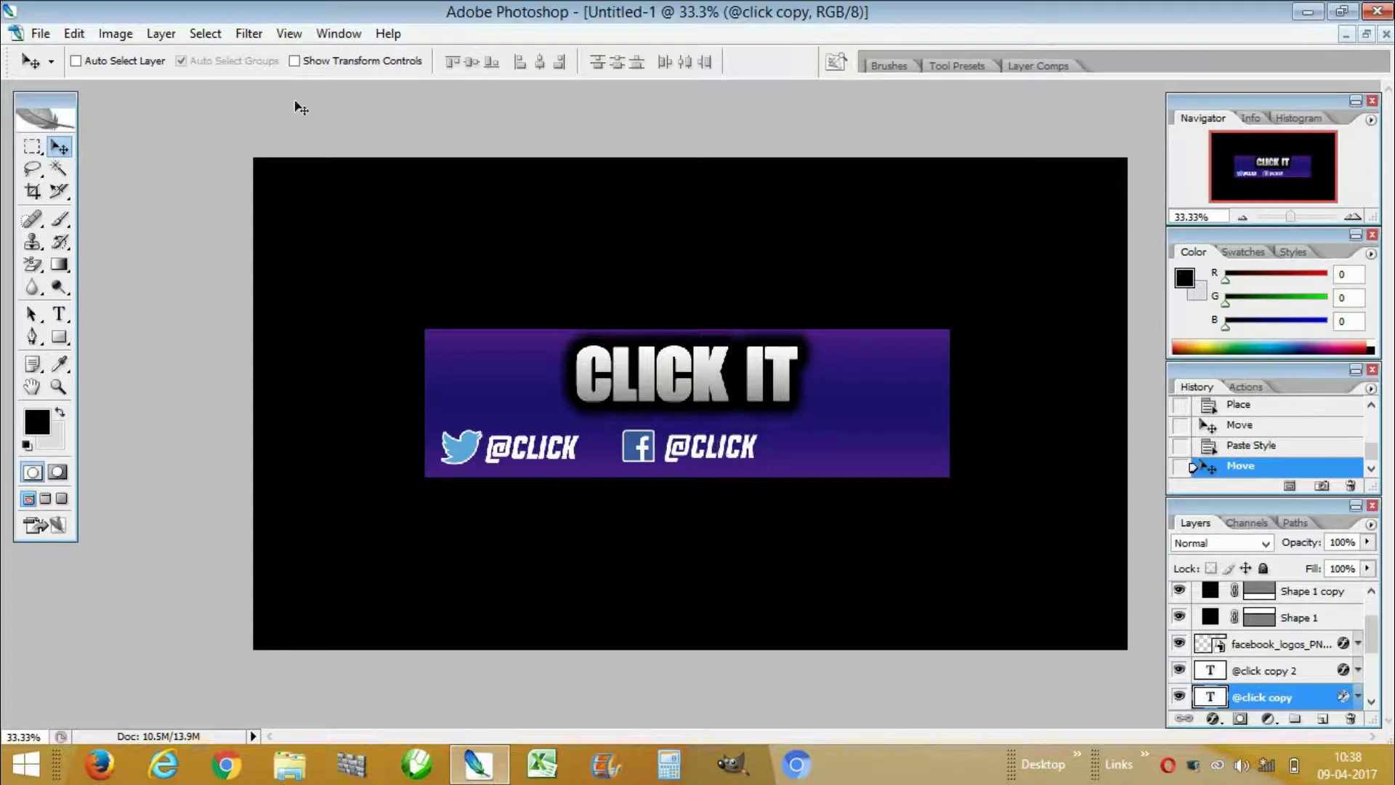
# Place Instagram.png, scale it to 76%, and move it to the banner's bottom-right
pyautogui.click(40, 33)
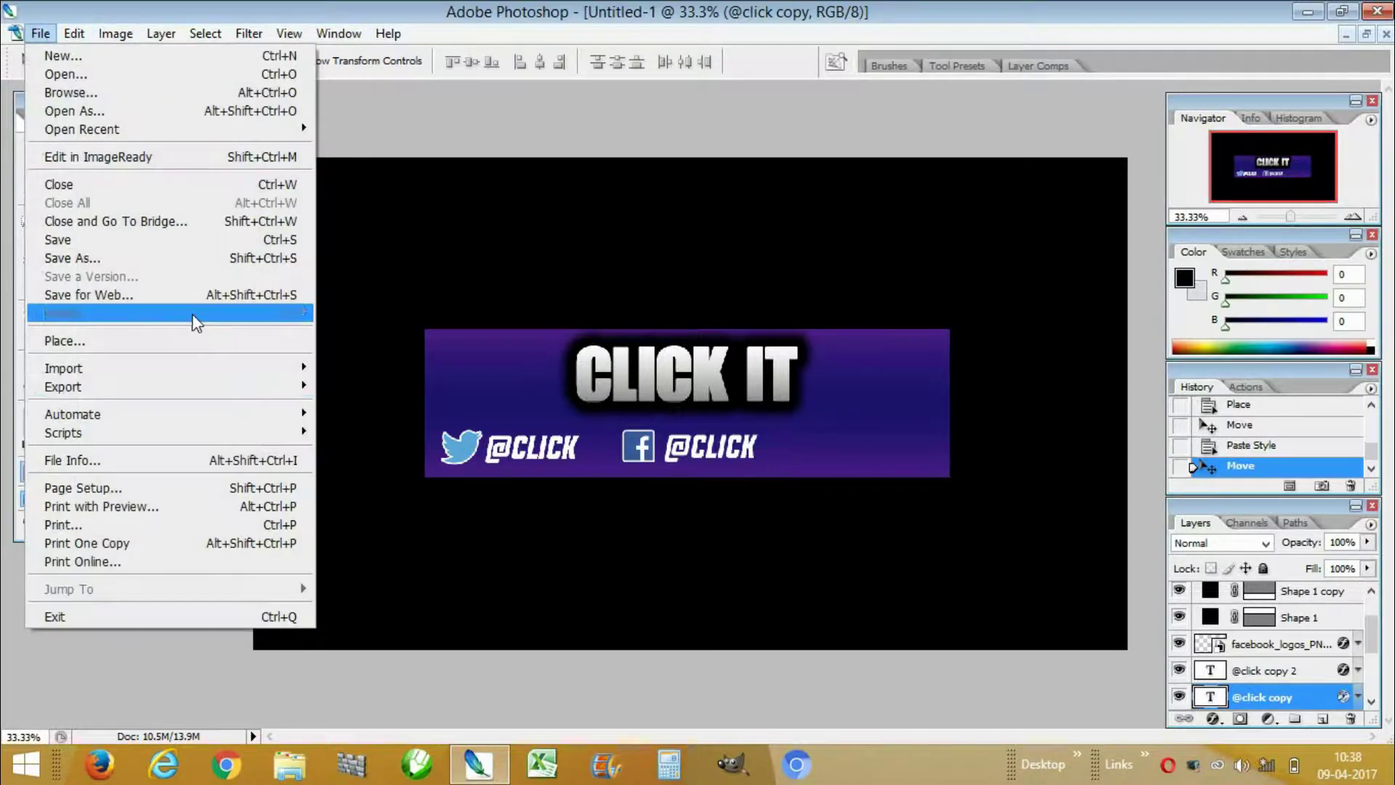
pyautogui.click(177, 347)
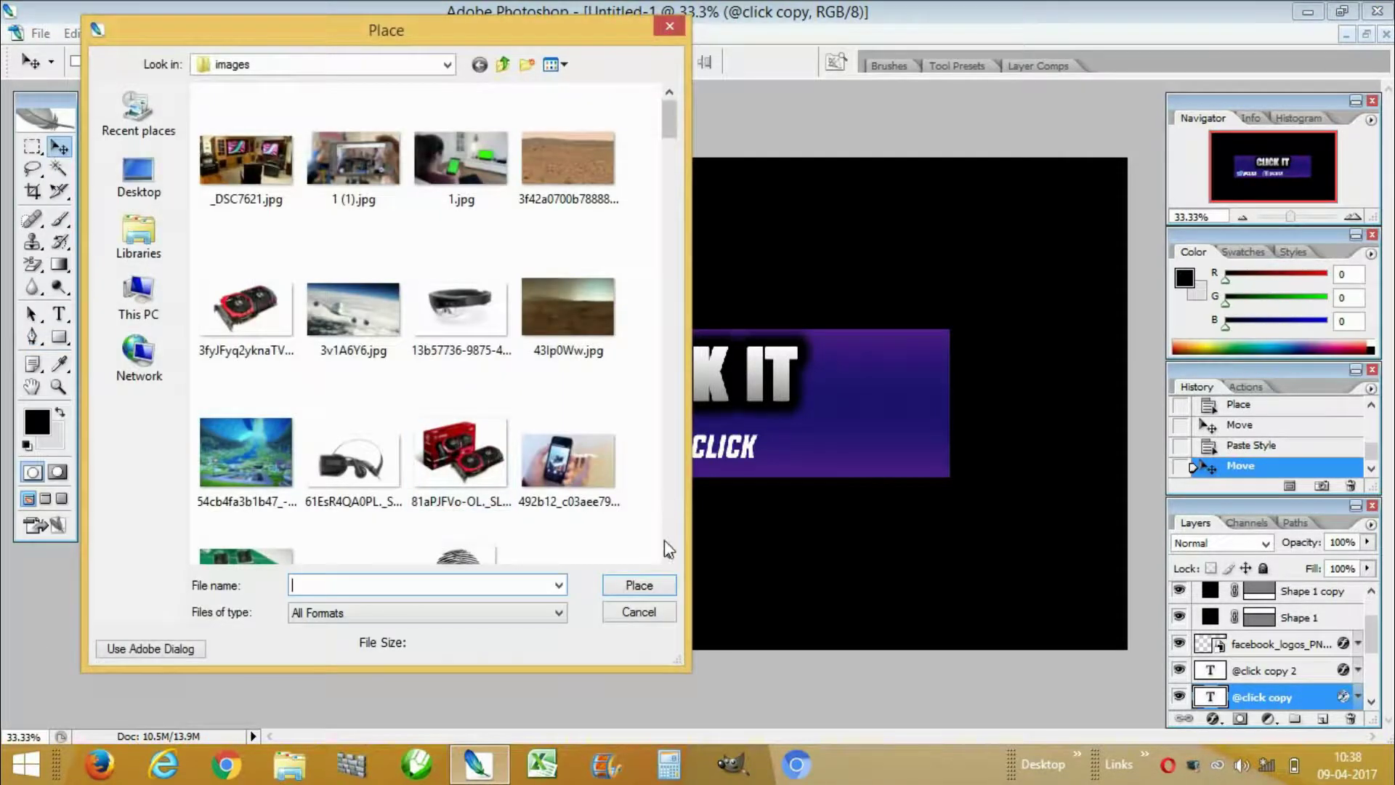
pyautogui.click(669, 559)
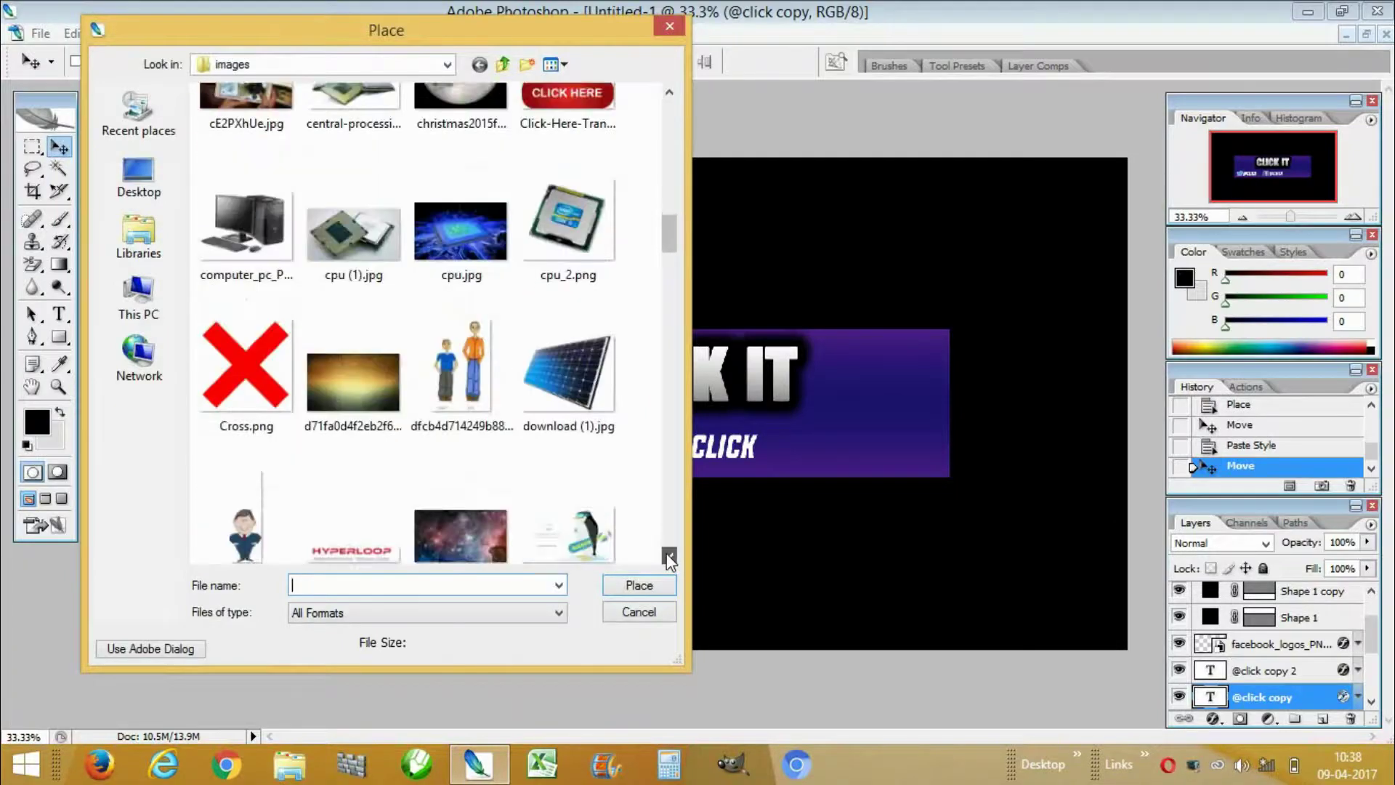
pyautogui.click(353, 444)
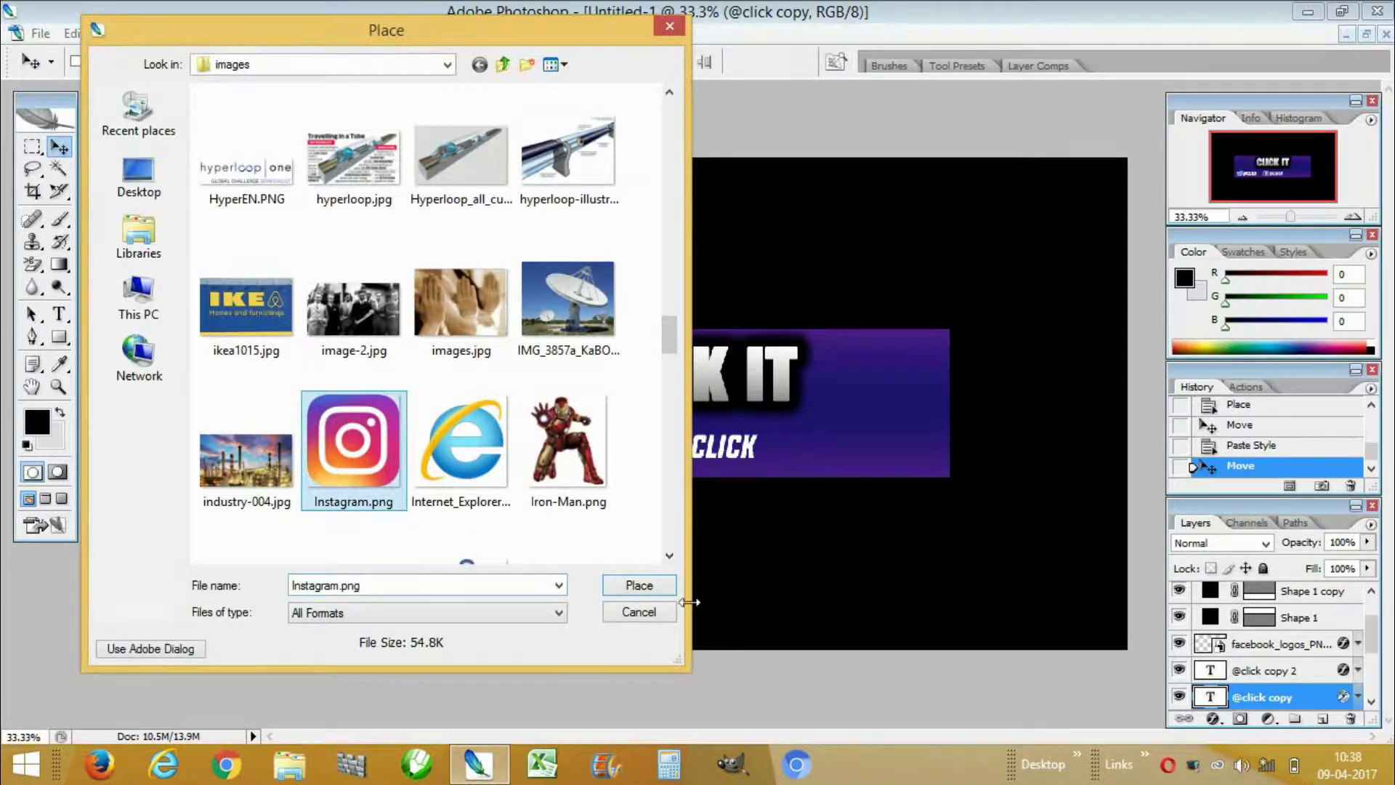
pyautogui.click(639, 585)
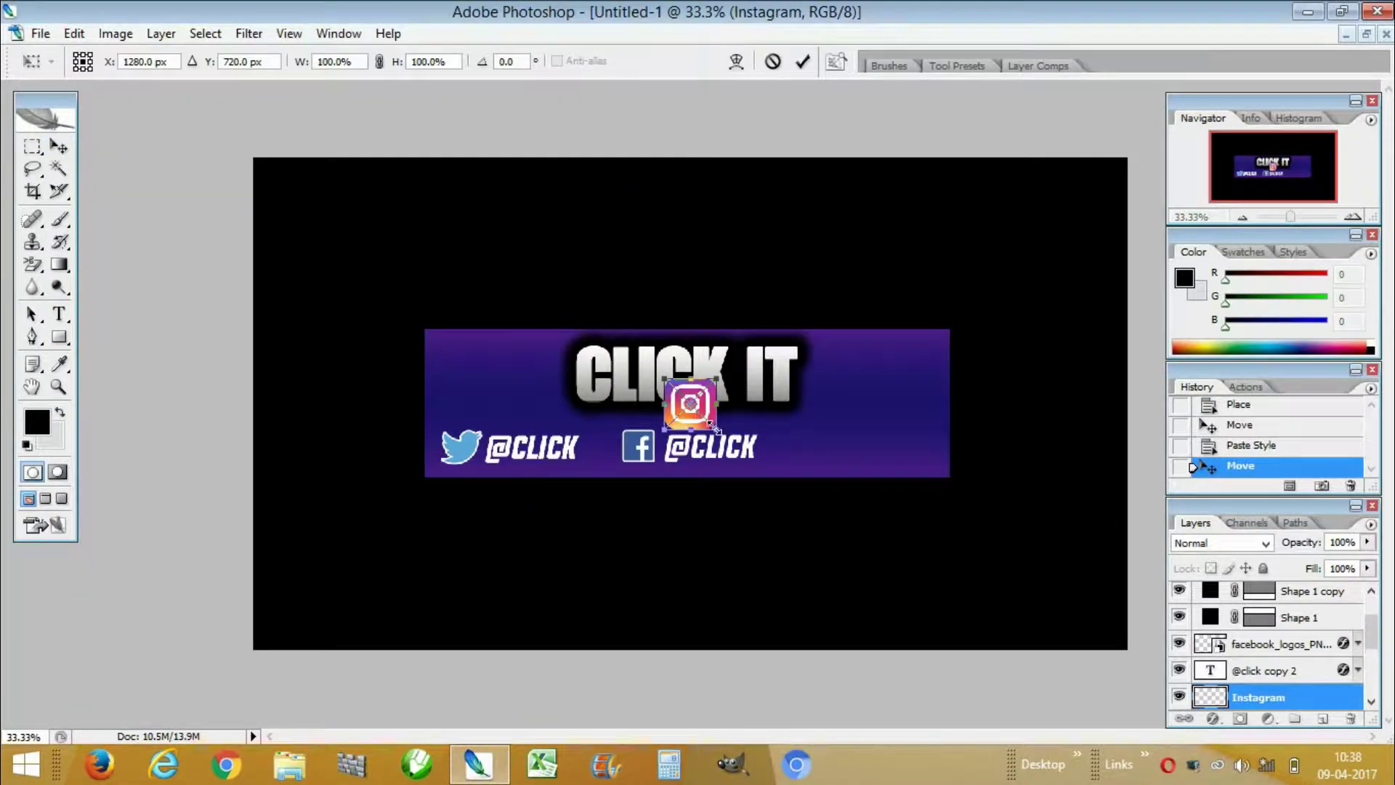
pyautogui.moveTo(716, 429); pyautogui.dragTo(703, 415)
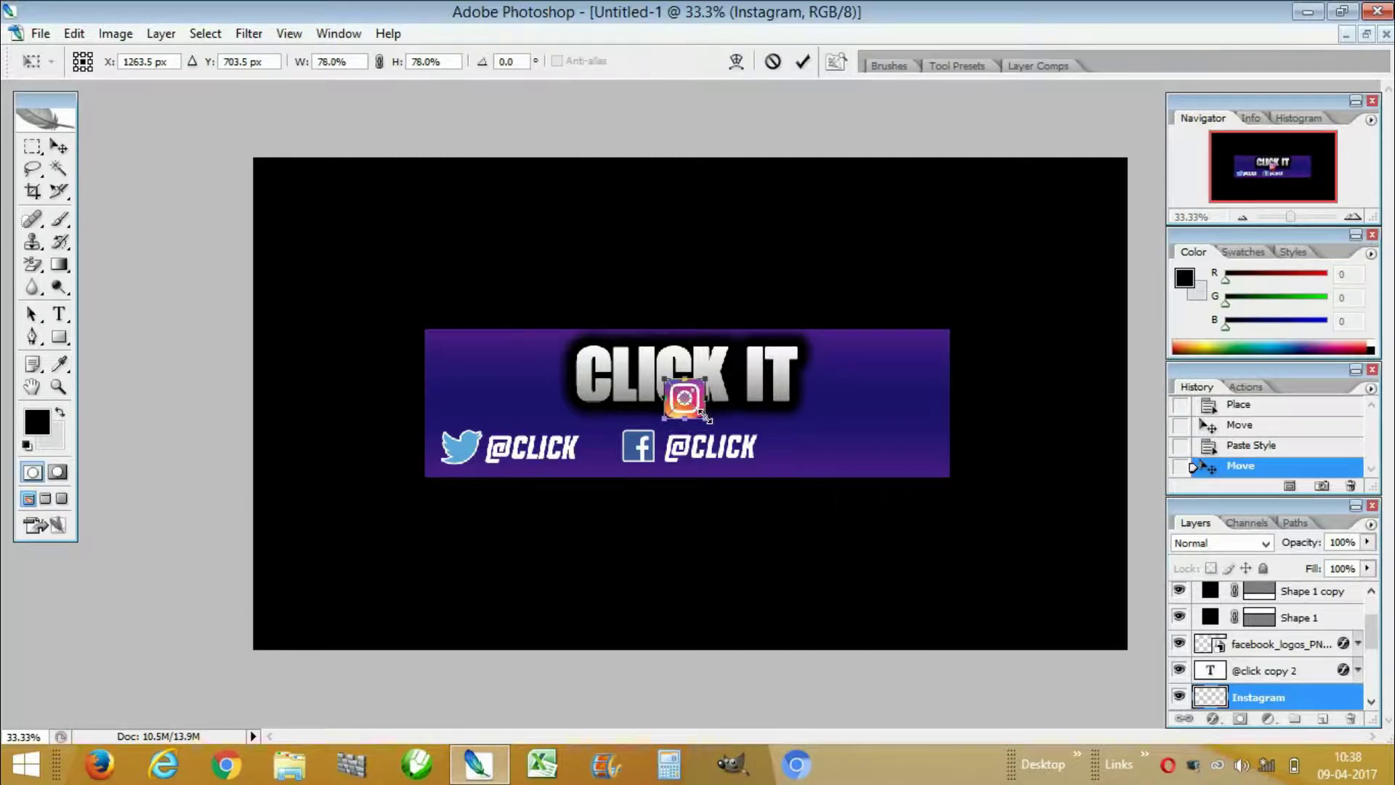
pyautogui.click(802, 61)
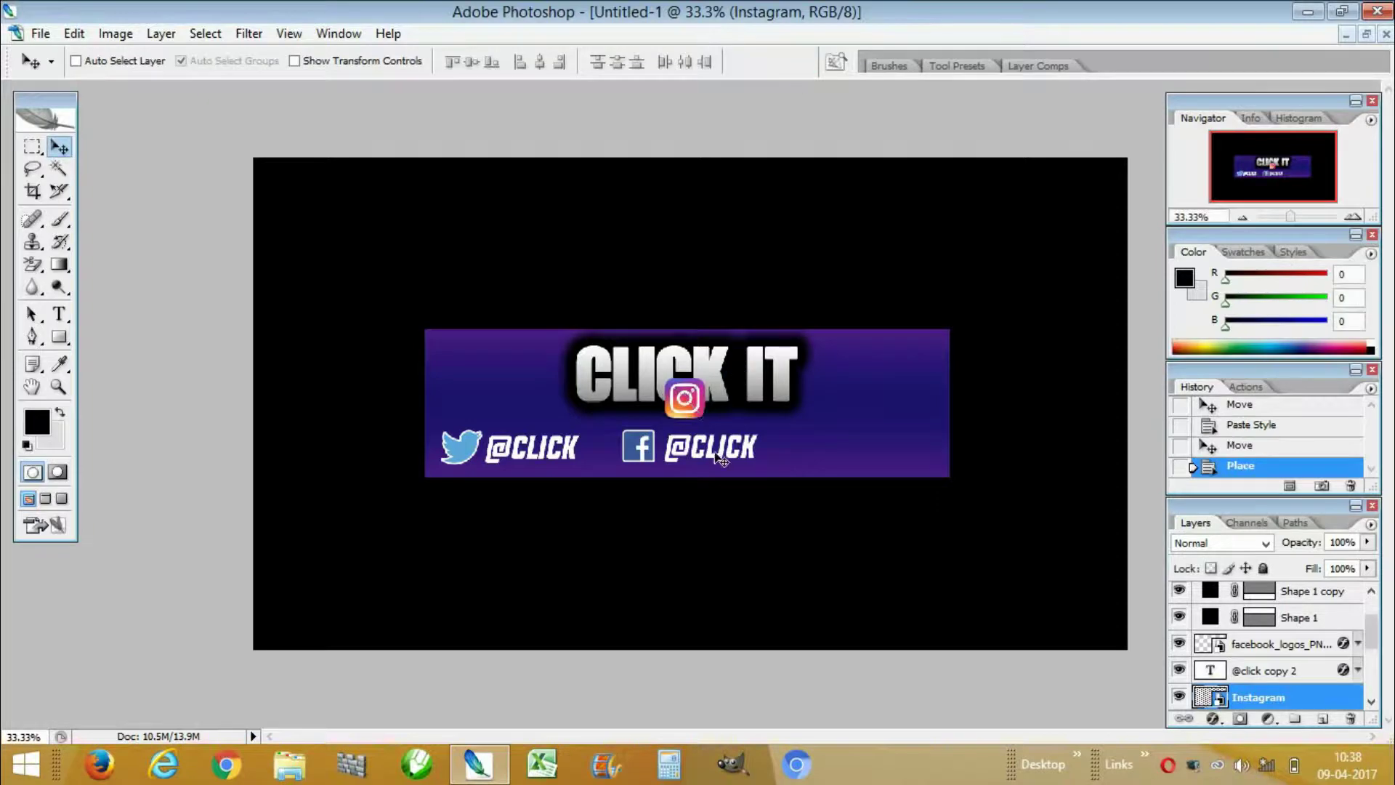
pyautogui.moveTo(697, 410); pyautogui.dragTo(815, 456)
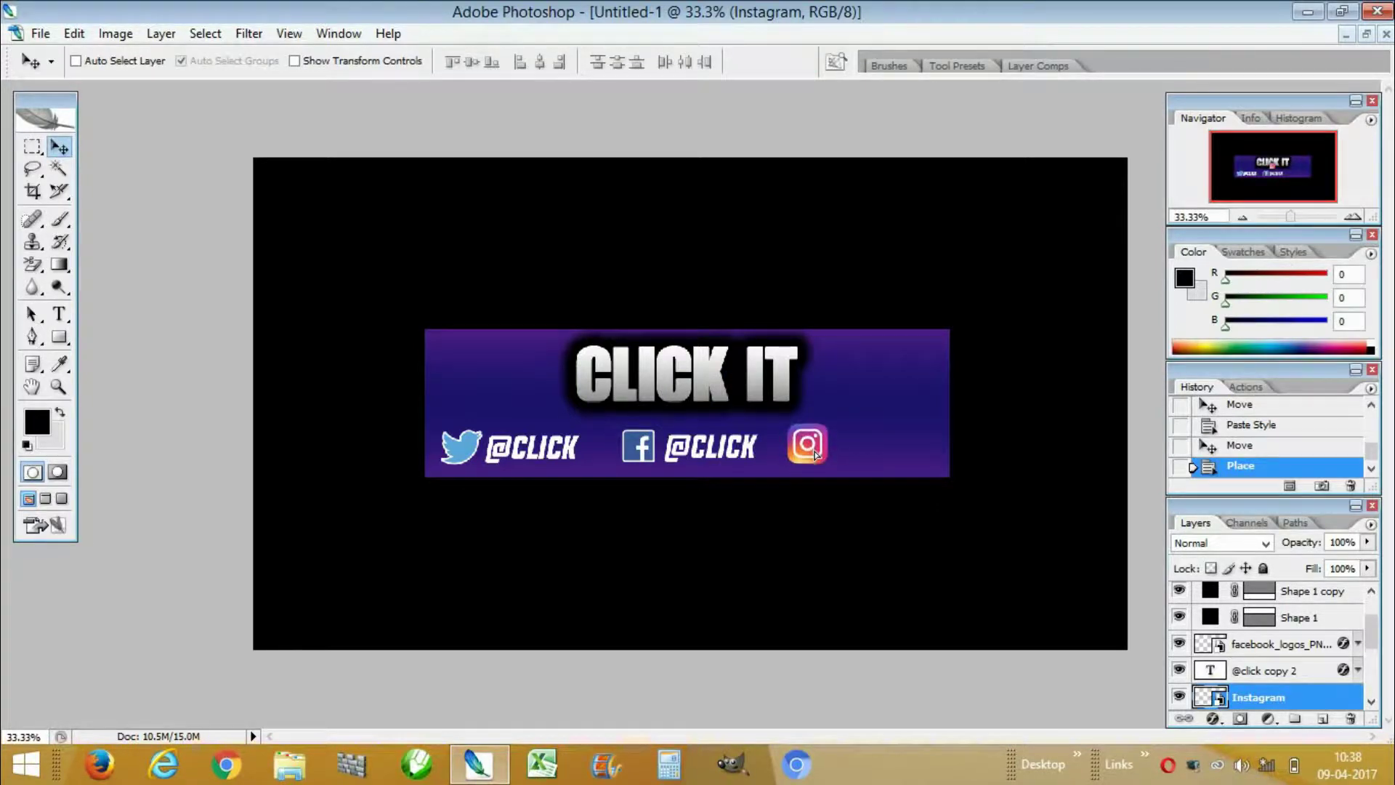
pyautogui.moveTo(815, 457); pyautogui.dragTo(821, 461)
# Shrink the Instagram icon to about half size and shift it right of the Facebook handle
pyautogui.hotkey('ctrl', 't')
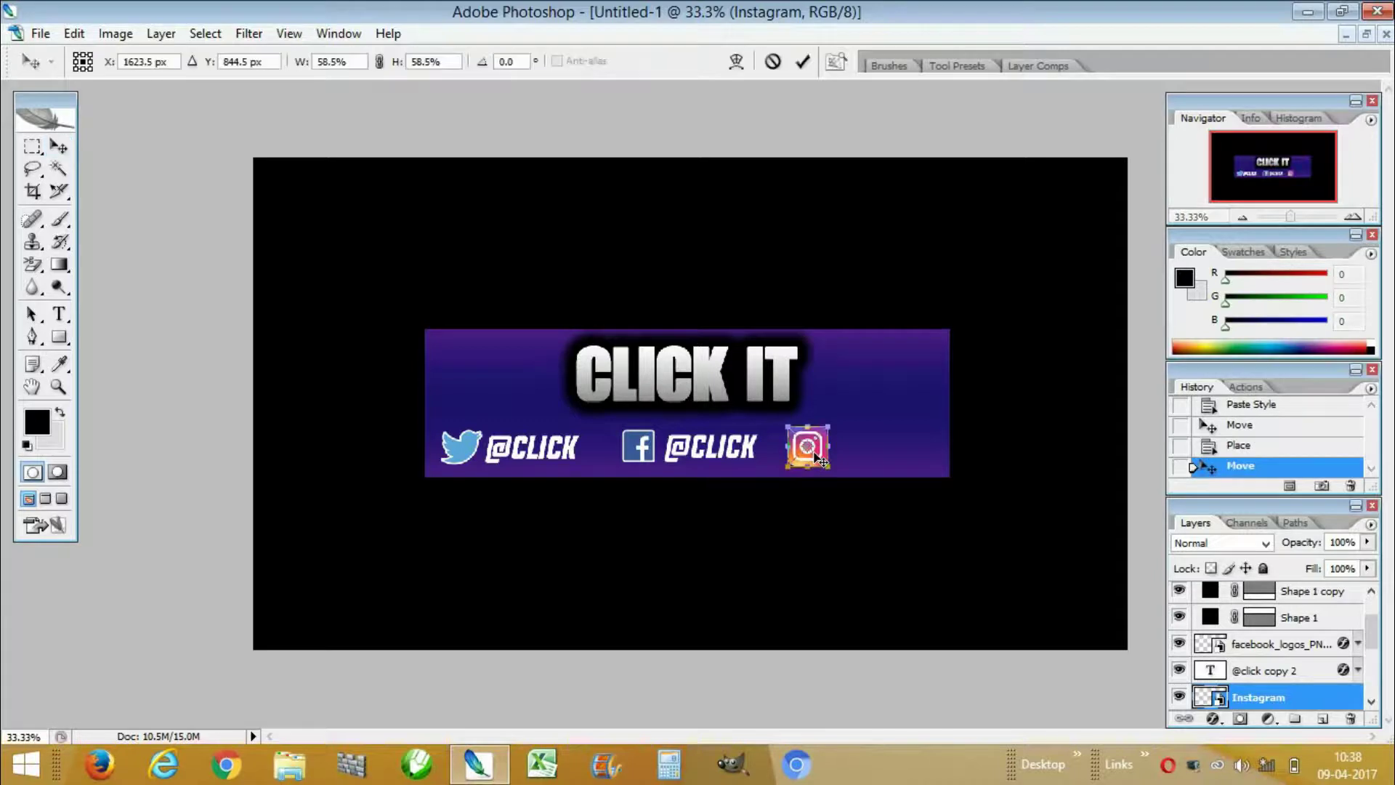
pyautogui.moveTo(832, 471); pyautogui.dragTo(825, 463)
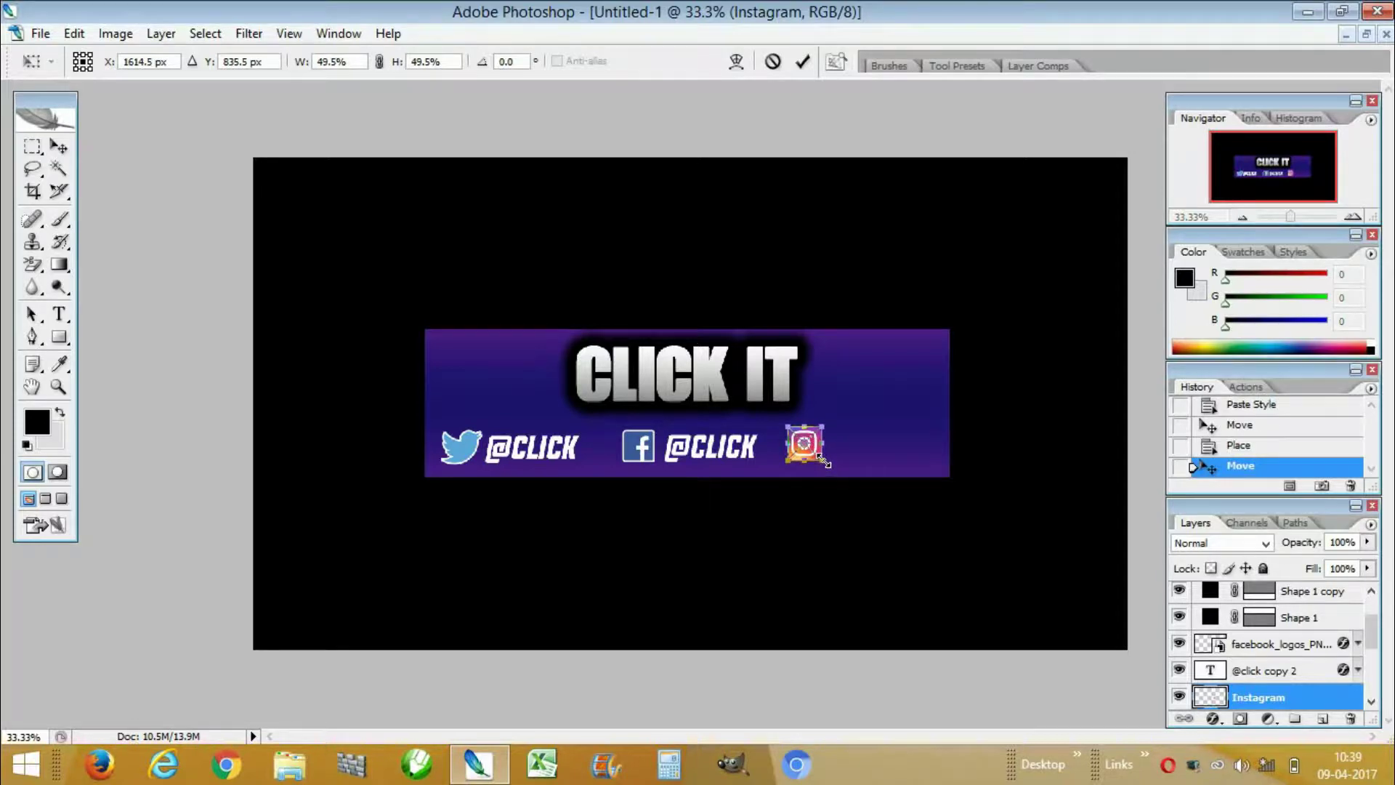
pyautogui.click(802, 61)
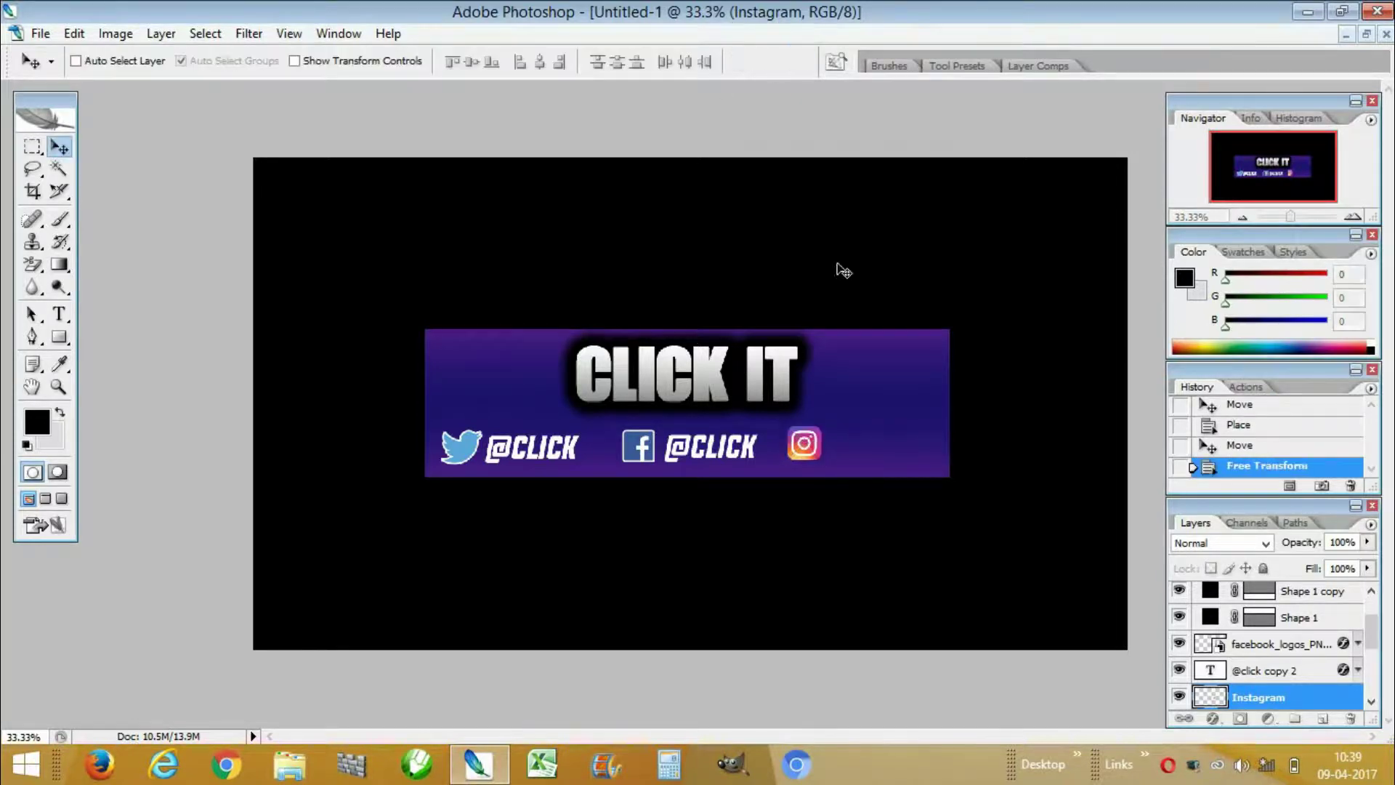
pyautogui.moveTo(807, 447); pyautogui.dragTo(814, 448)
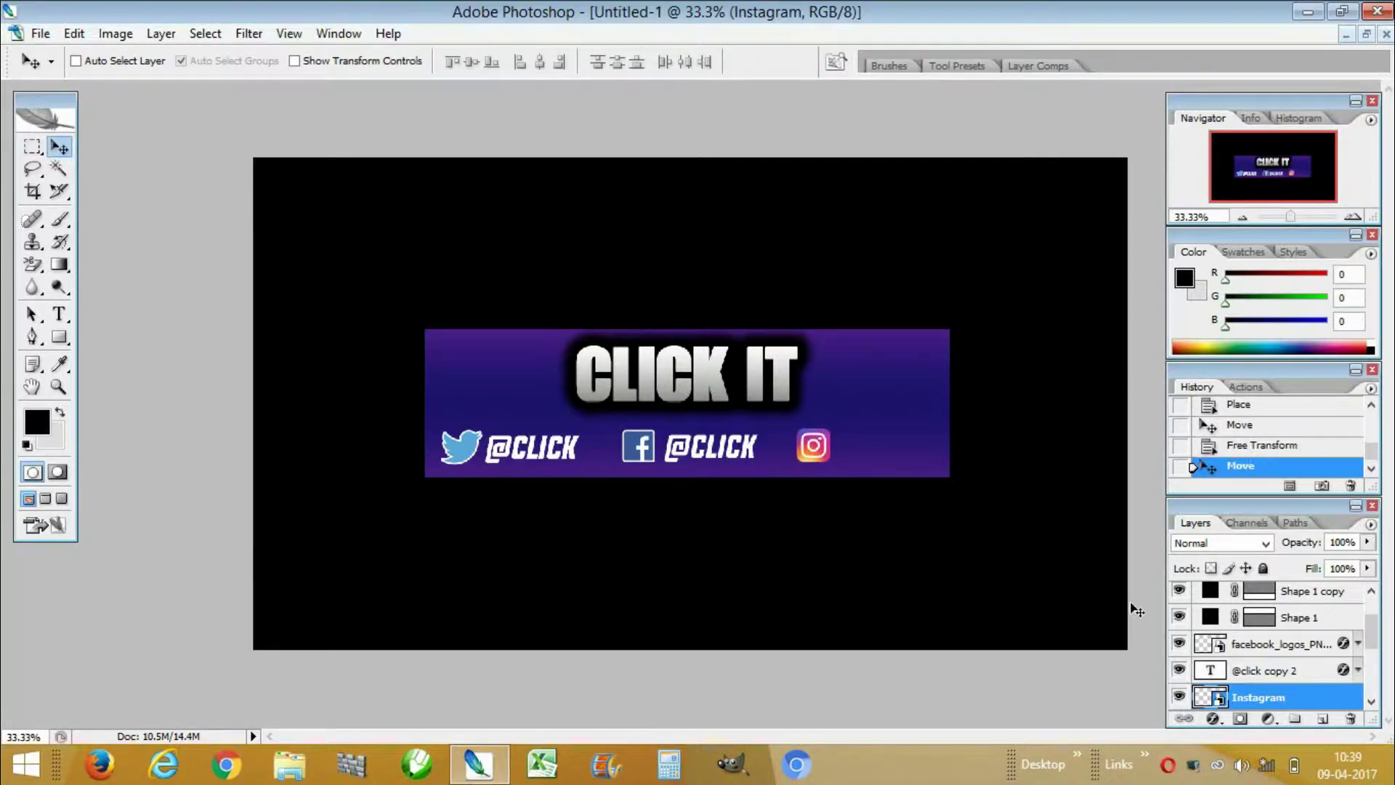
pyautogui.rightClick(1328, 699)
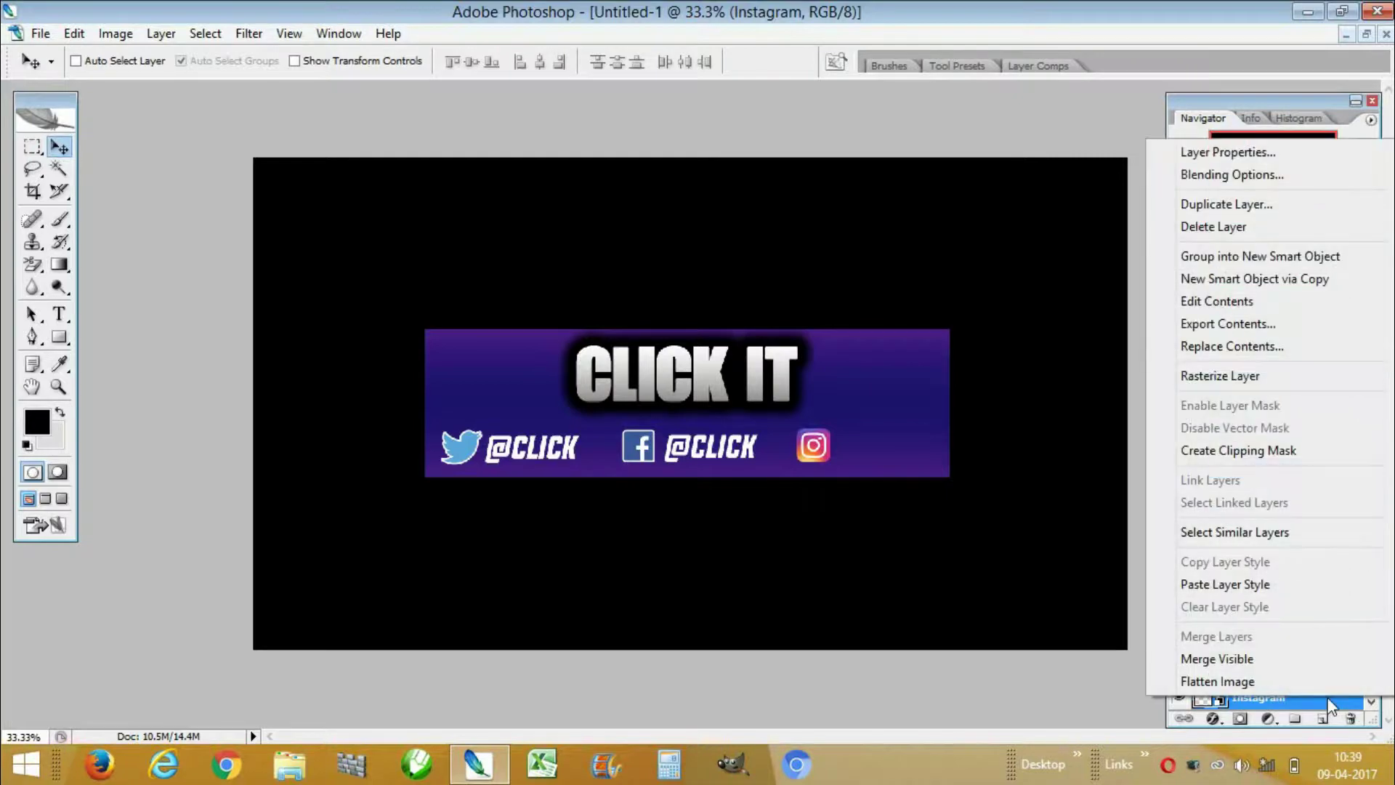
pyautogui.click(1280, 590)
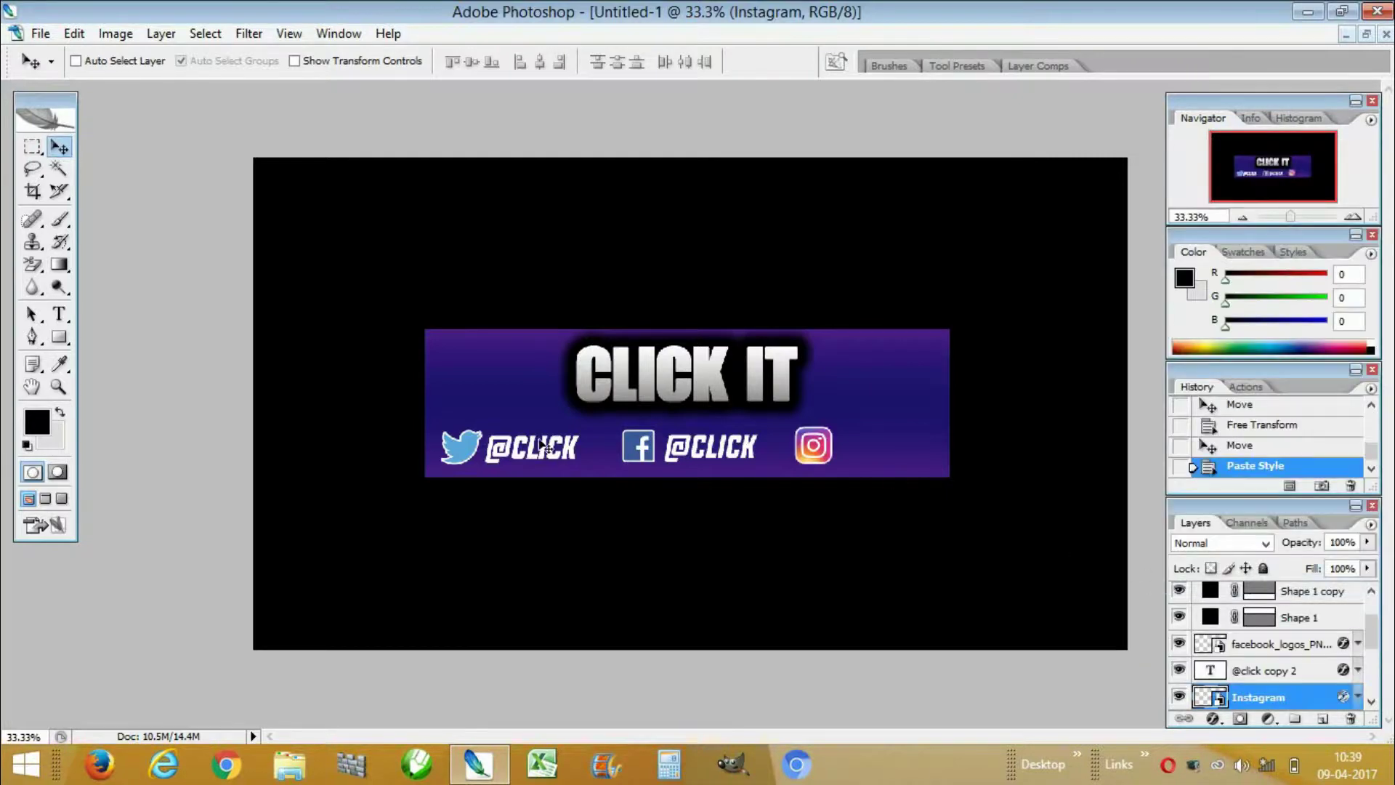
pyautogui.moveTo(1370, 649)
pyautogui.mouseDown()
pyautogui.moveTo(1372, 626)
pyautogui.moveTo(1370, 657)
pyautogui.mouseUp()
pyautogui.click(1297, 665)
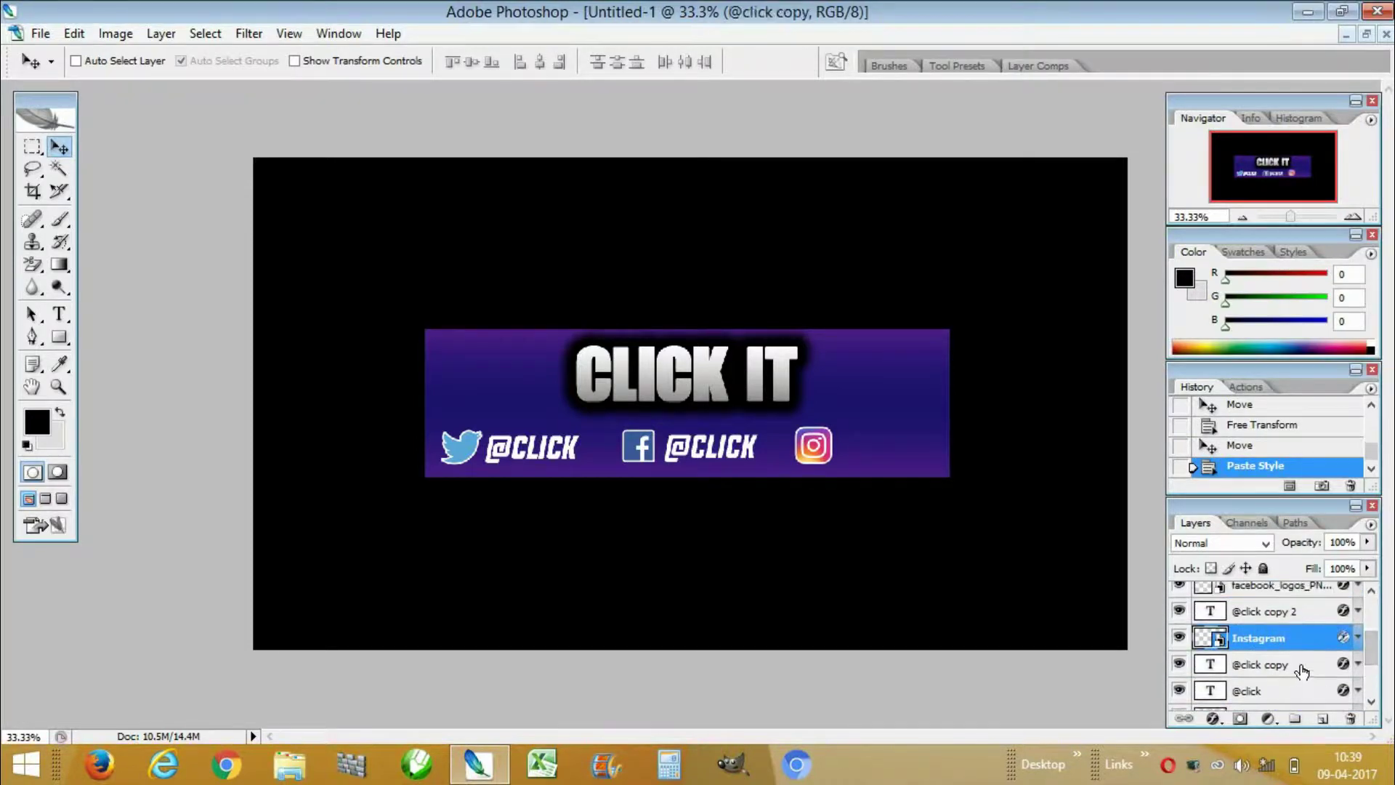
pyautogui.click(1307, 614)
pyautogui.moveTo(598, 452); pyautogui.dragTo(905, 451)
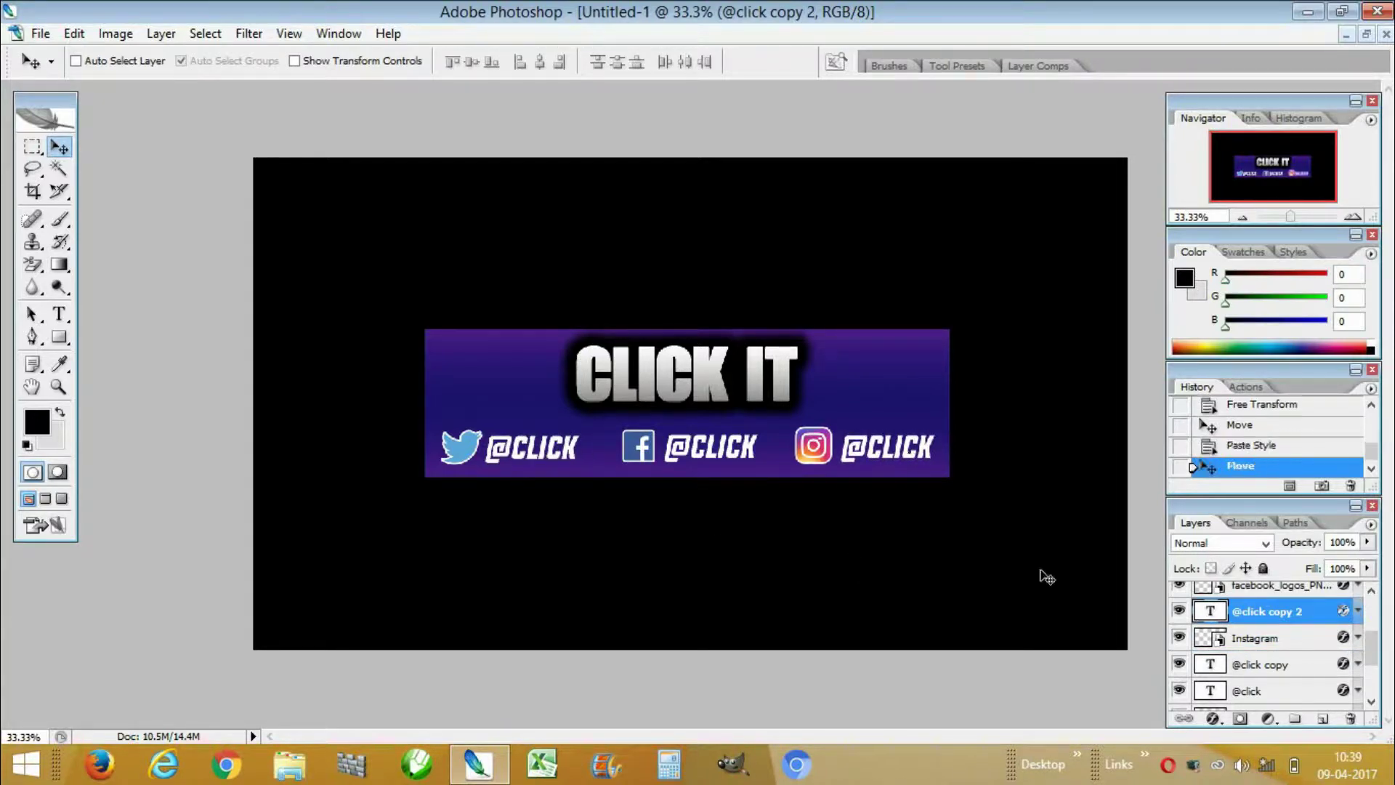
pyautogui.moveTo(1371, 648); pyautogui.dragTo(1370, 614)
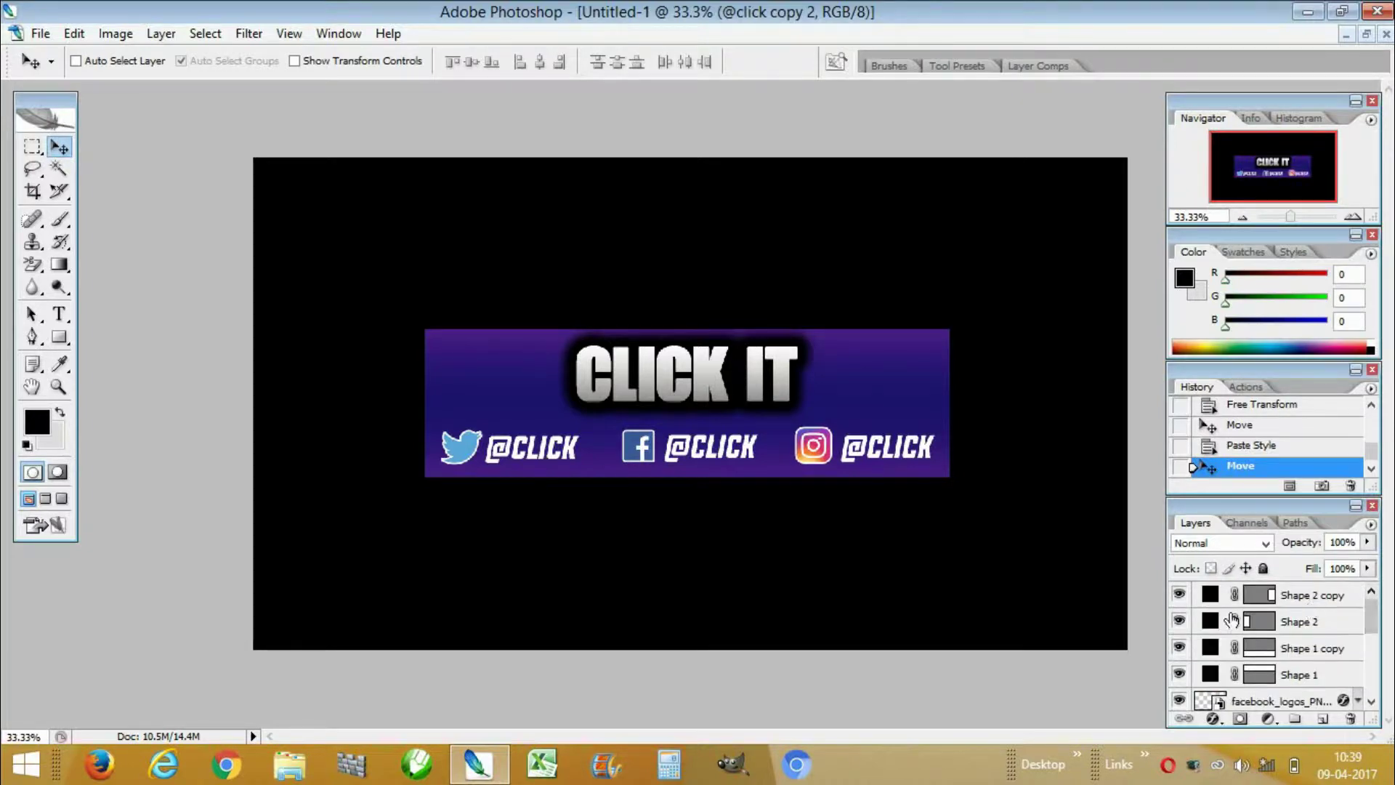
# Hide the Shape 2 and Shape 2 copy layers and delete Shape 2 copy
pyautogui.click(1179, 620)
pyautogui.click(1179, 595)
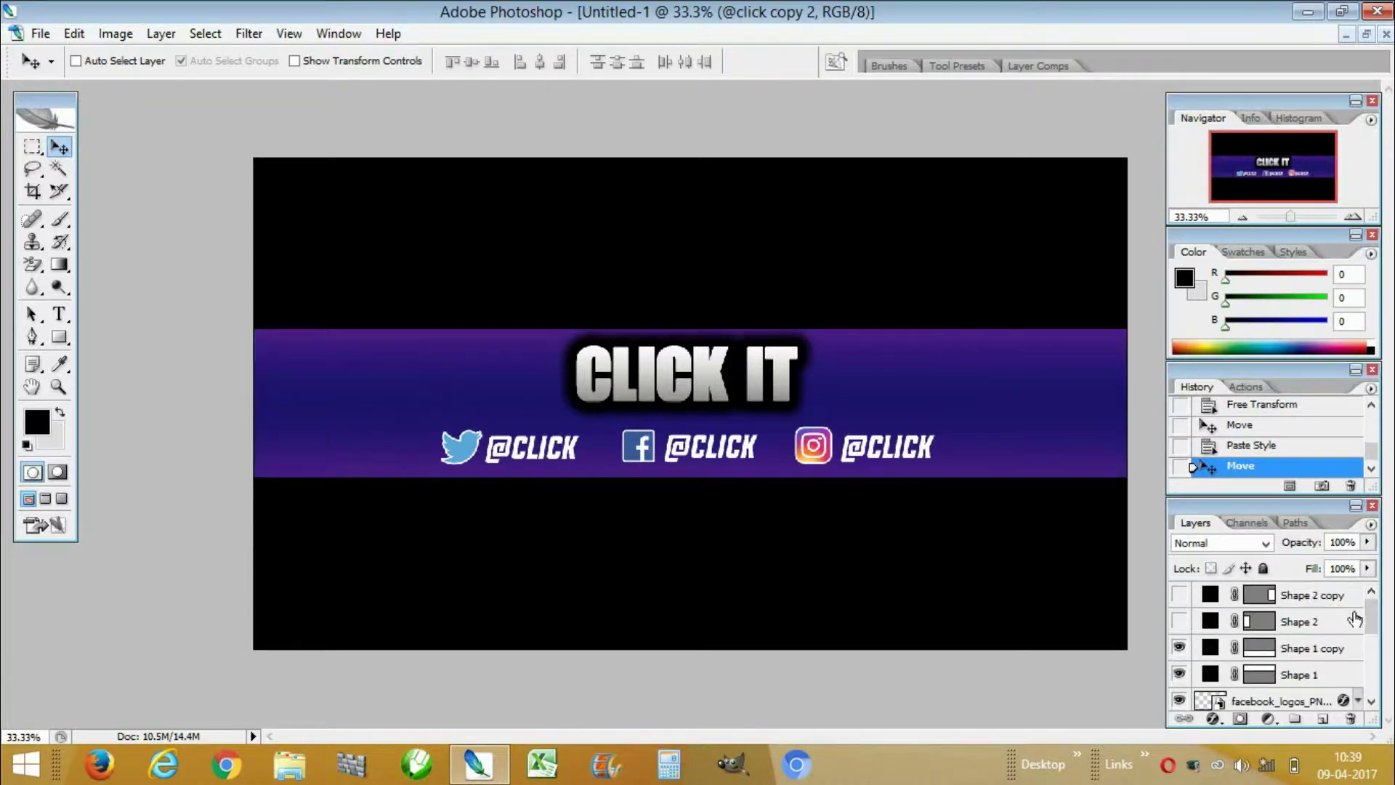
pyautogui.click(1330, 596)
pyautogui.moveTo(1344, 723); pyautogui.dragTo(1349, 718)
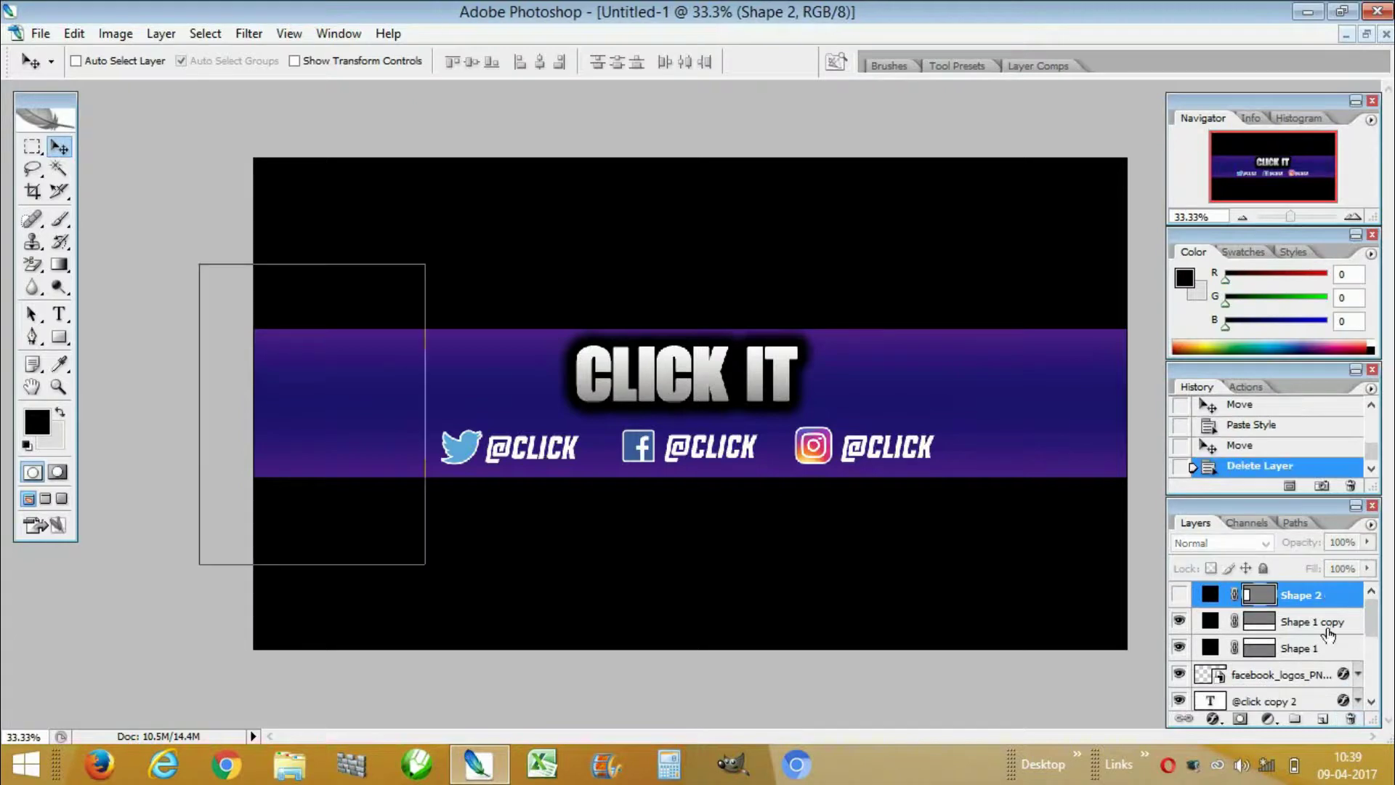
# Delete the Shape 2 layer, confirming removal of its vector mask
pyautogui.click(1350, 720)
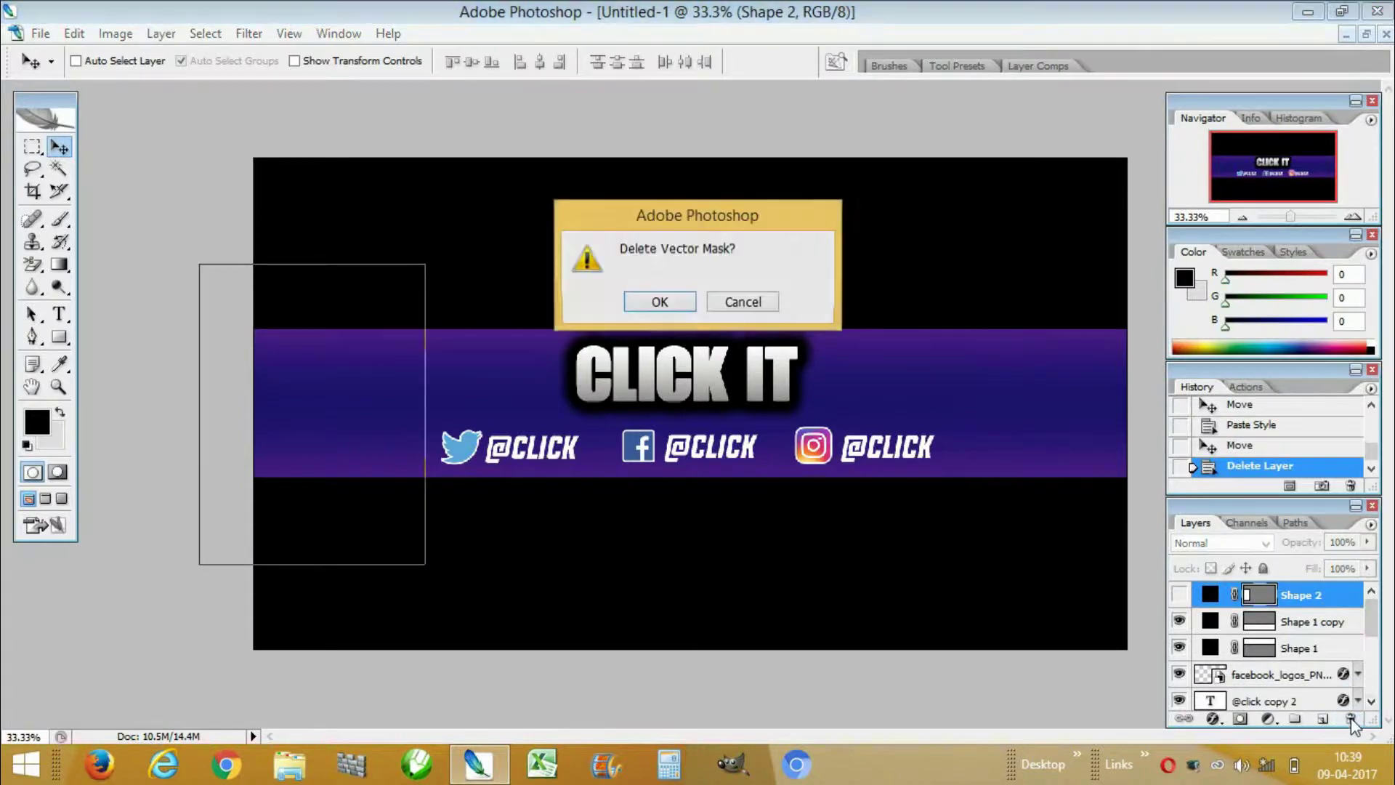
pyautogui.press('Return')
pyautogui.click(1350, 720)
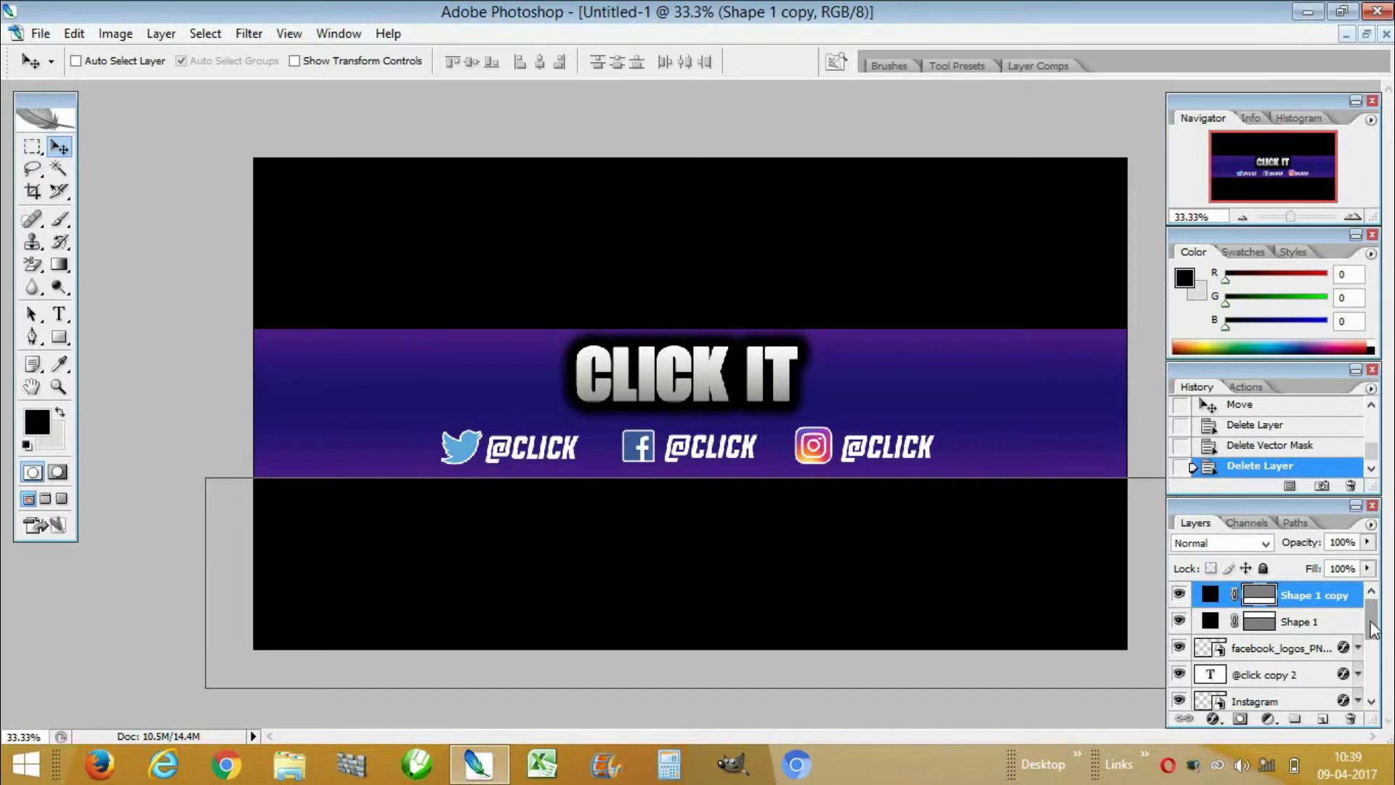
pyautogui.moveTo(1371, 622); pyautogui.dragTo(1379, 704)
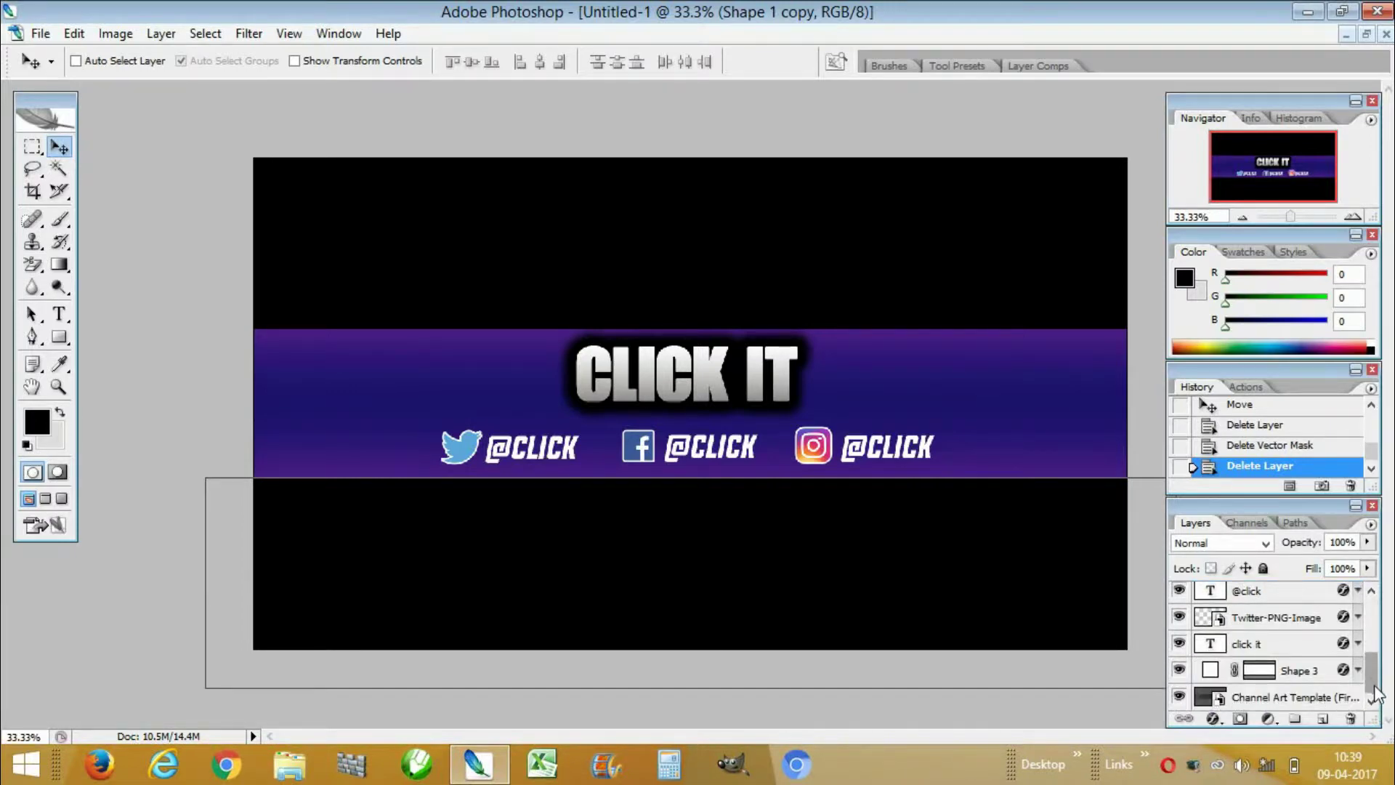
pyautogui.click(48, 32)
# Save the banner to the Desktop as a JPEG named 'my banner'
pyautogui.click(90, 260)
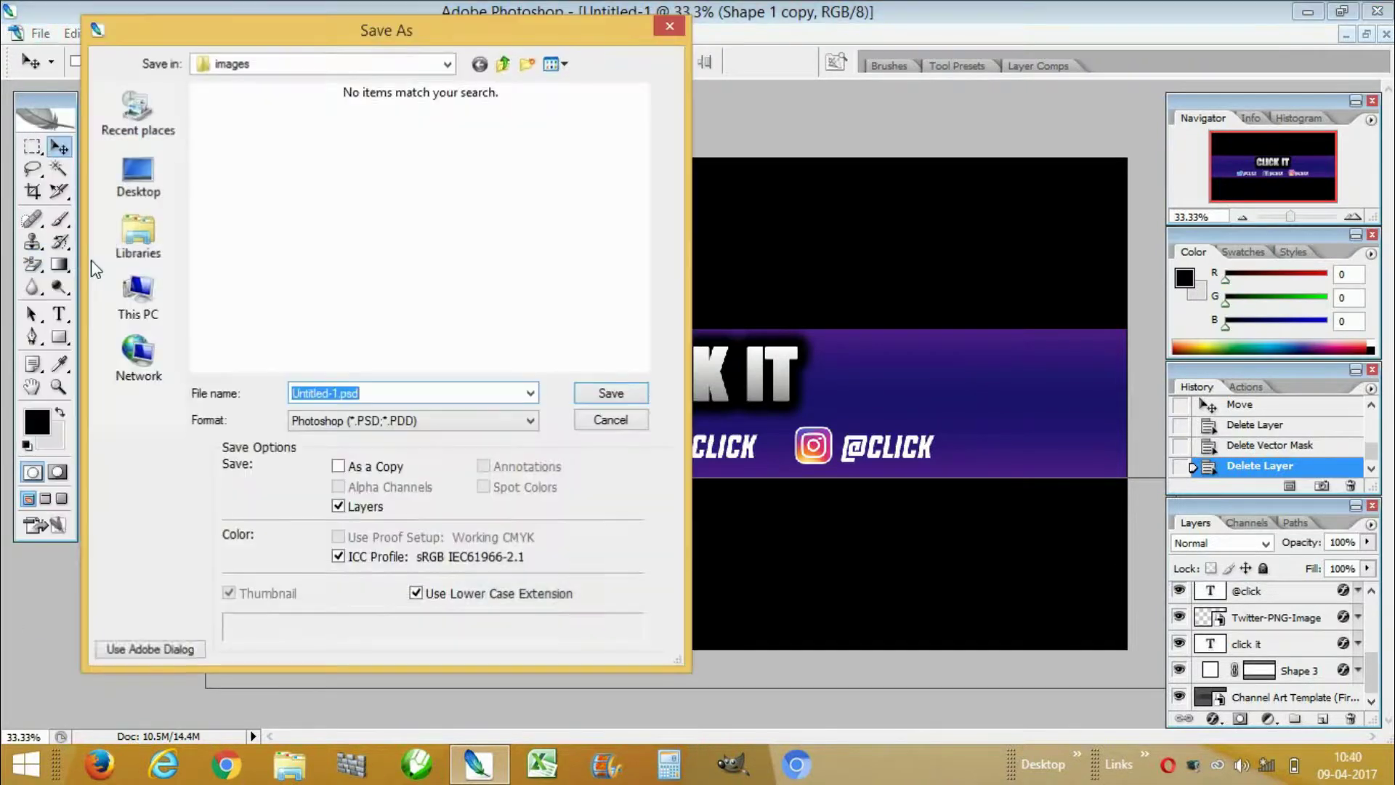
pyautogui.click(149, 182)
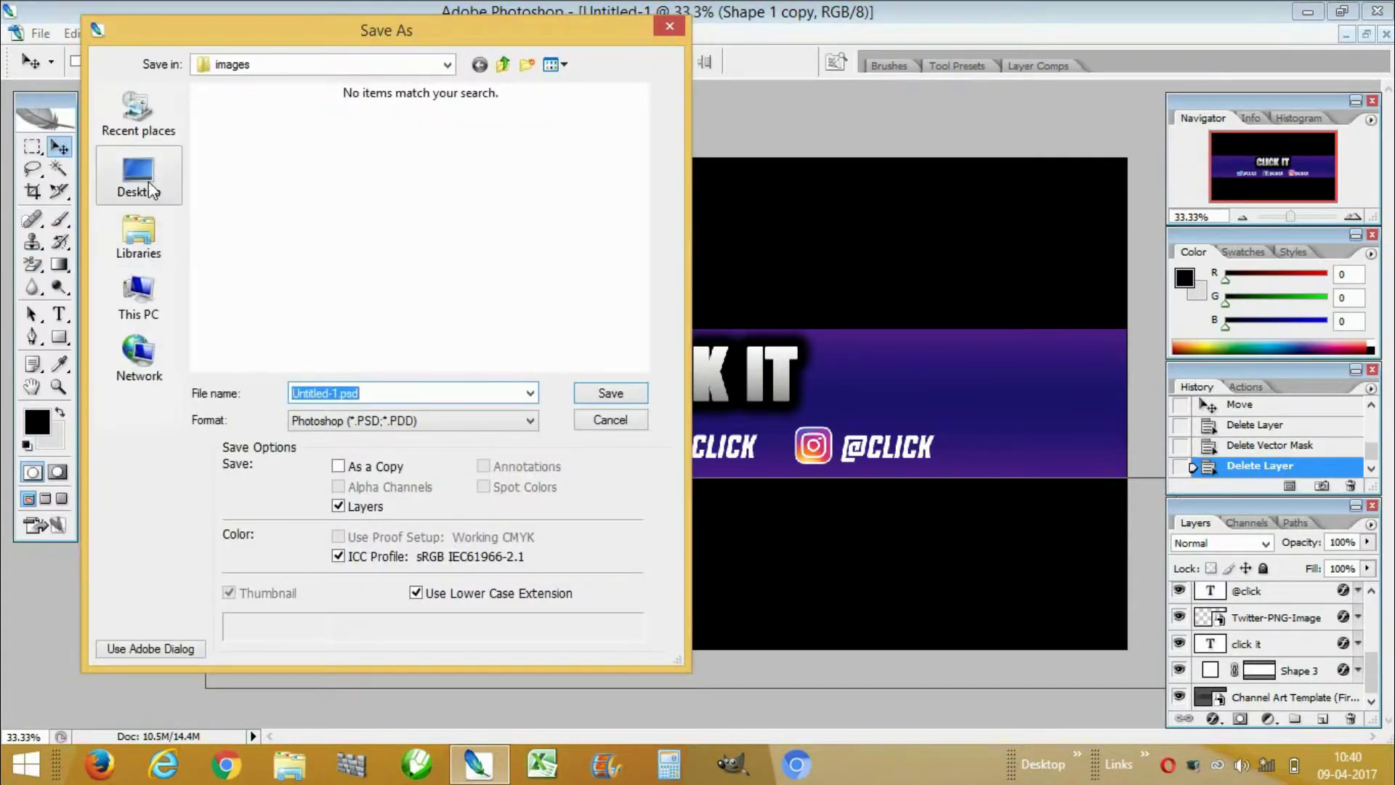
pyautogui.click(378, 391)
pyautogui.press('BackSpace')
pyautogui.press('BackSpace')
pyautogui.press('BackSpace')
pyautogui.press('BackSpace')
pyautogui.press('BackSpace')
pyautogui.press('BackSpace')
pyautogui.press('BackSpace')
pyautogui.press('BackSpace')
pyautogui.press('BackSpace')
pyautogui.press('BackSpace')
pyautogui.press('BackSpace')
pyautogui.press('BackSpace')
pyautogui.press('BackSpace')
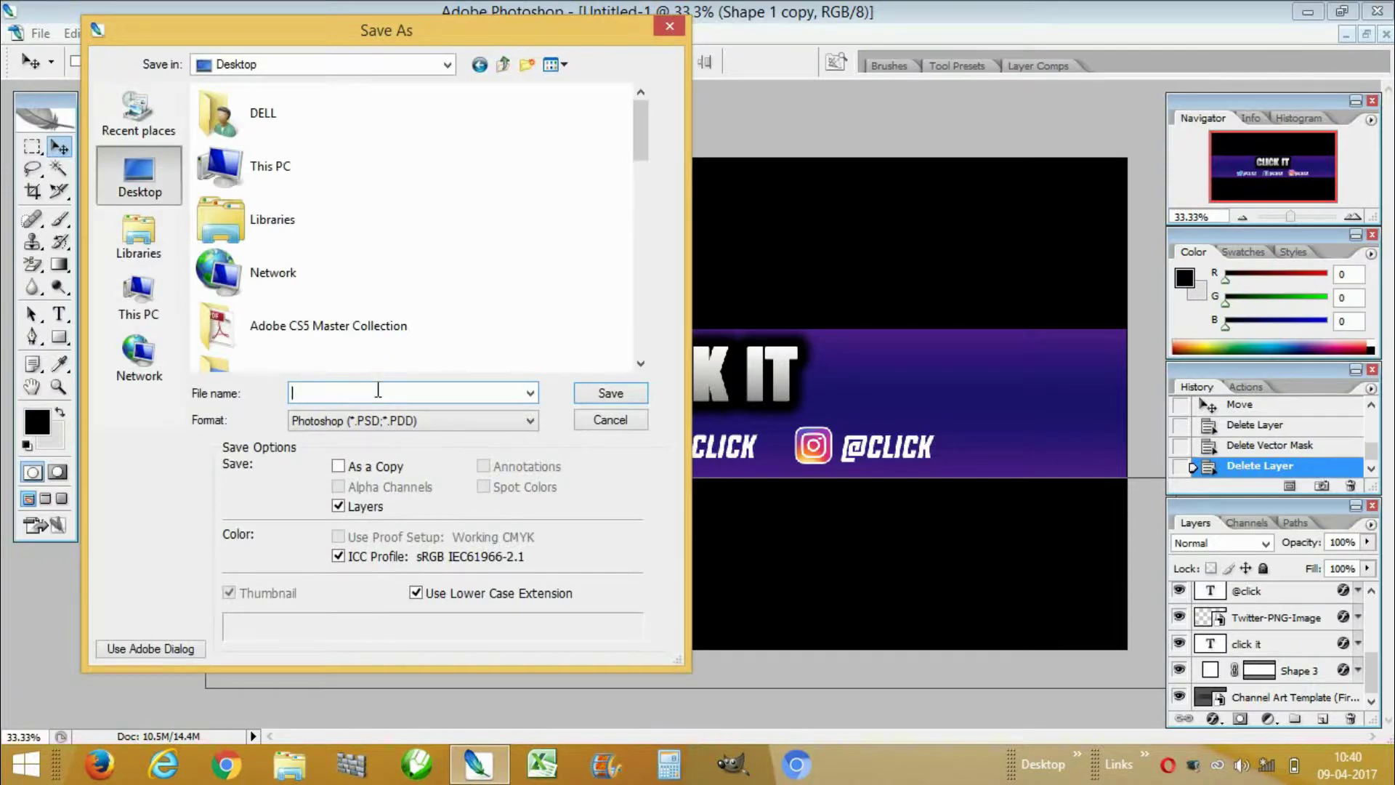
pyautogui.write('my banner')
pyautogui.click(527, 420)
pyautogui.click(477, 522)
pyautogui.click(609, 393)
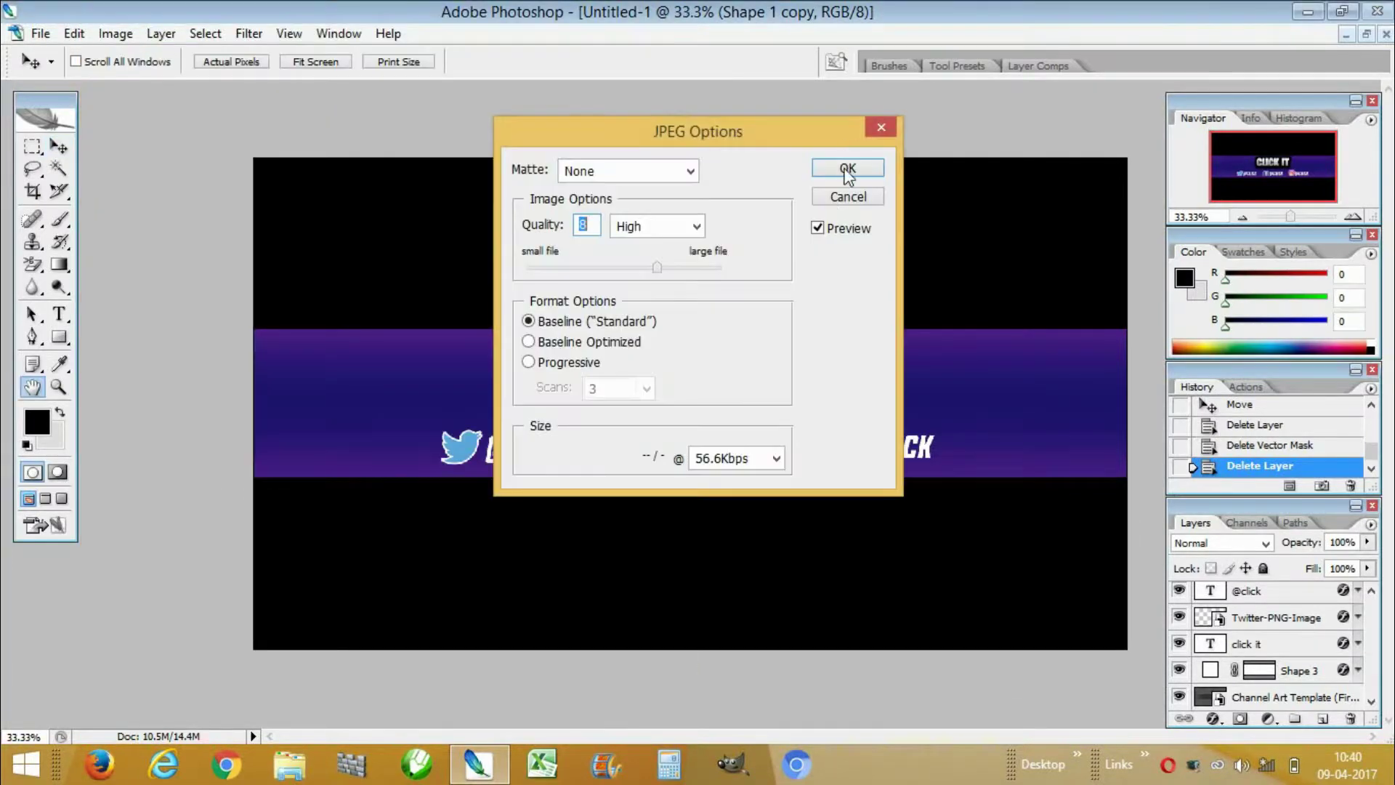
# Accept the default JPEG options and open my banner.jpg from the desktop in Photos
pyautogui.click(848, 169)
pyautogui.click(1312, 14)
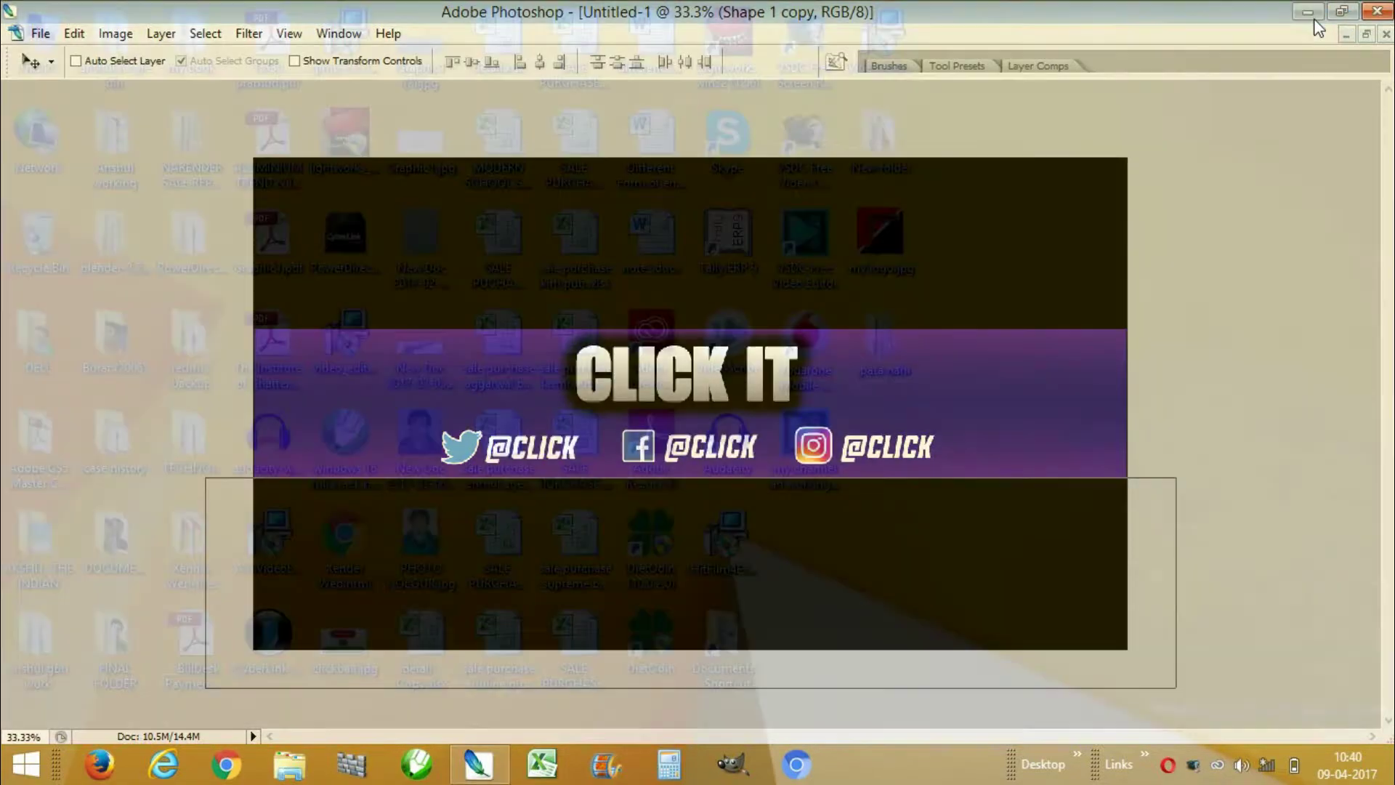
pyautogui.doubleClick(802, 541)
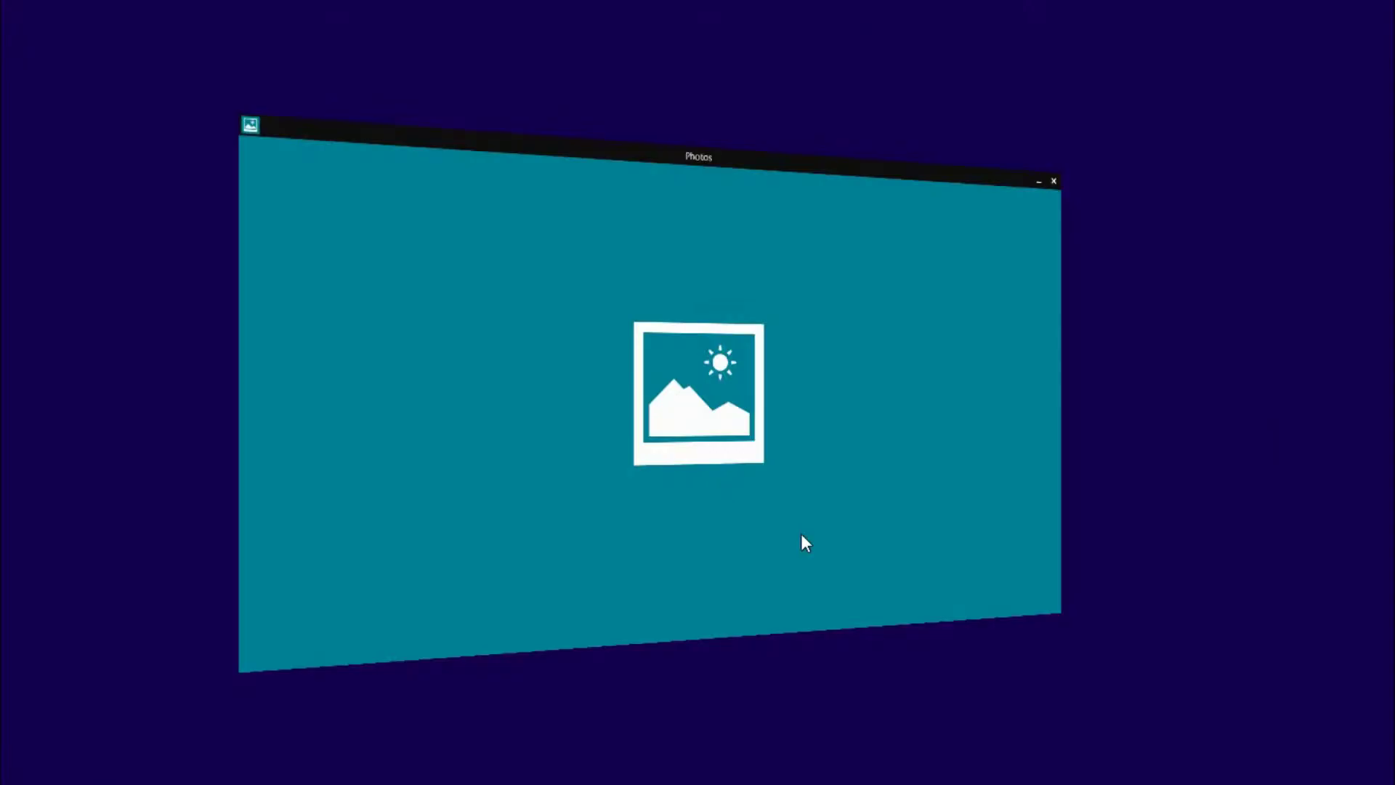